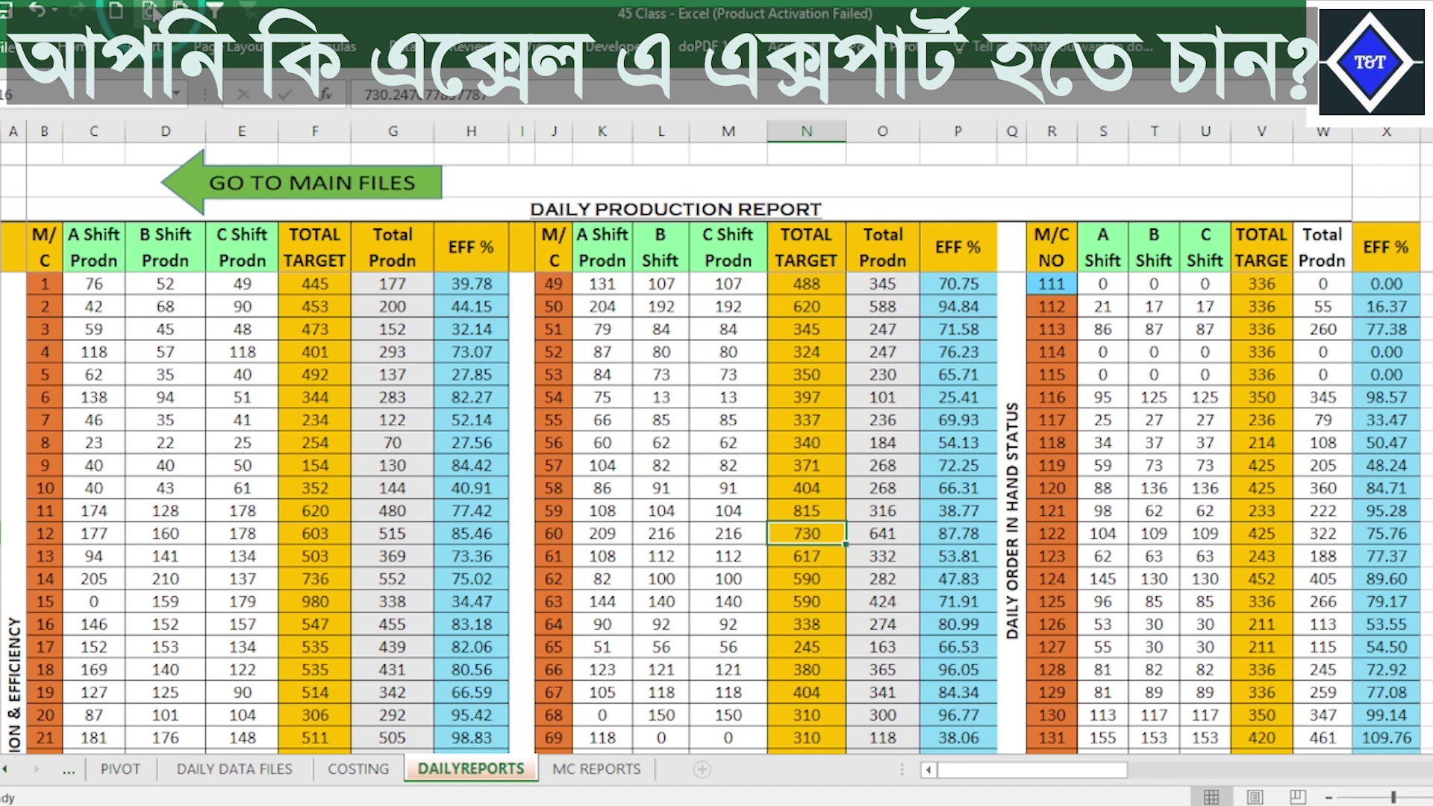
# Step: Preview the DAILYREPORTS sheet of the 45 Class workbook as it would print, return to the sheet and look through the report
pyautogui.click(1005, 427)
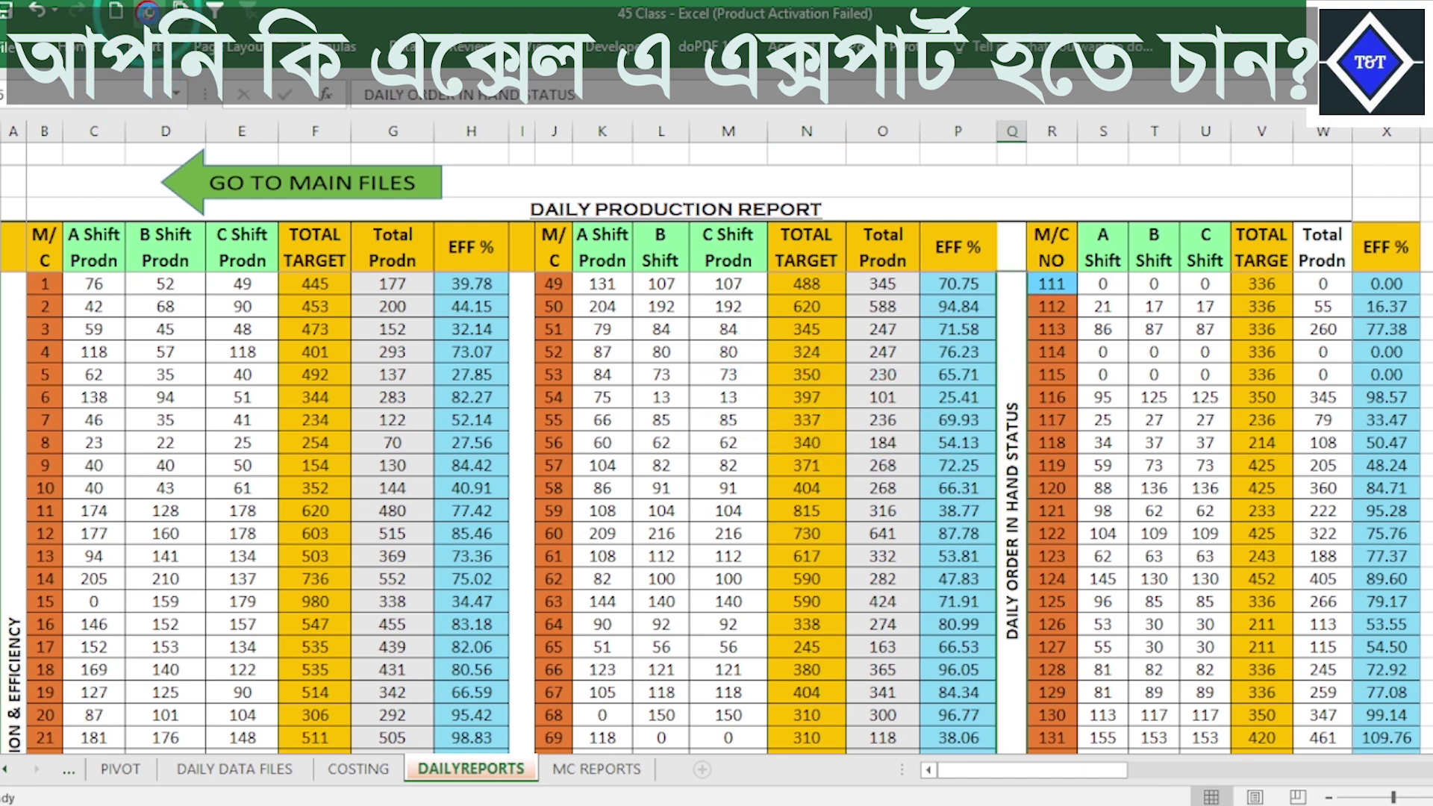
pyautogui.click(148, 11)
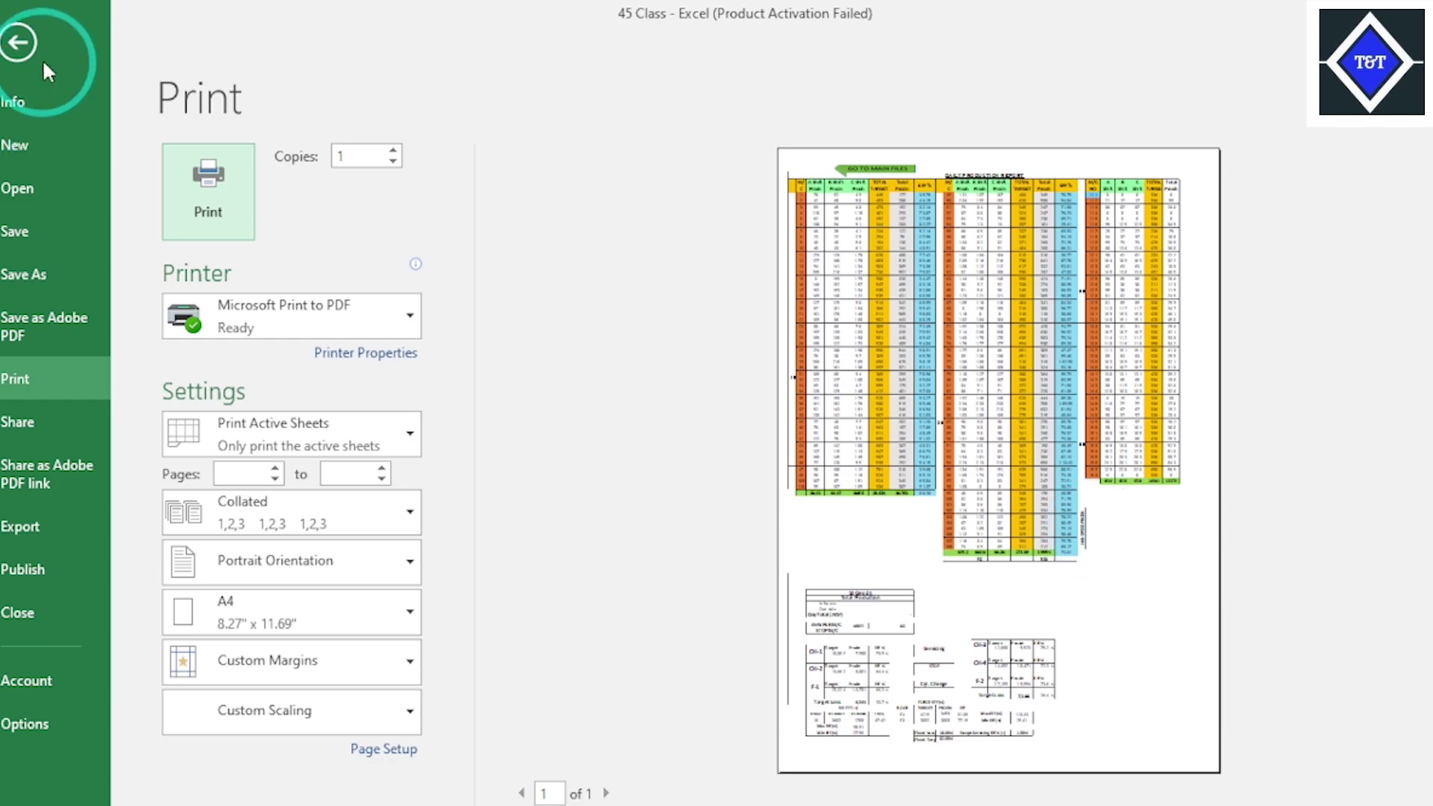
pyautogui.click(18, 42)
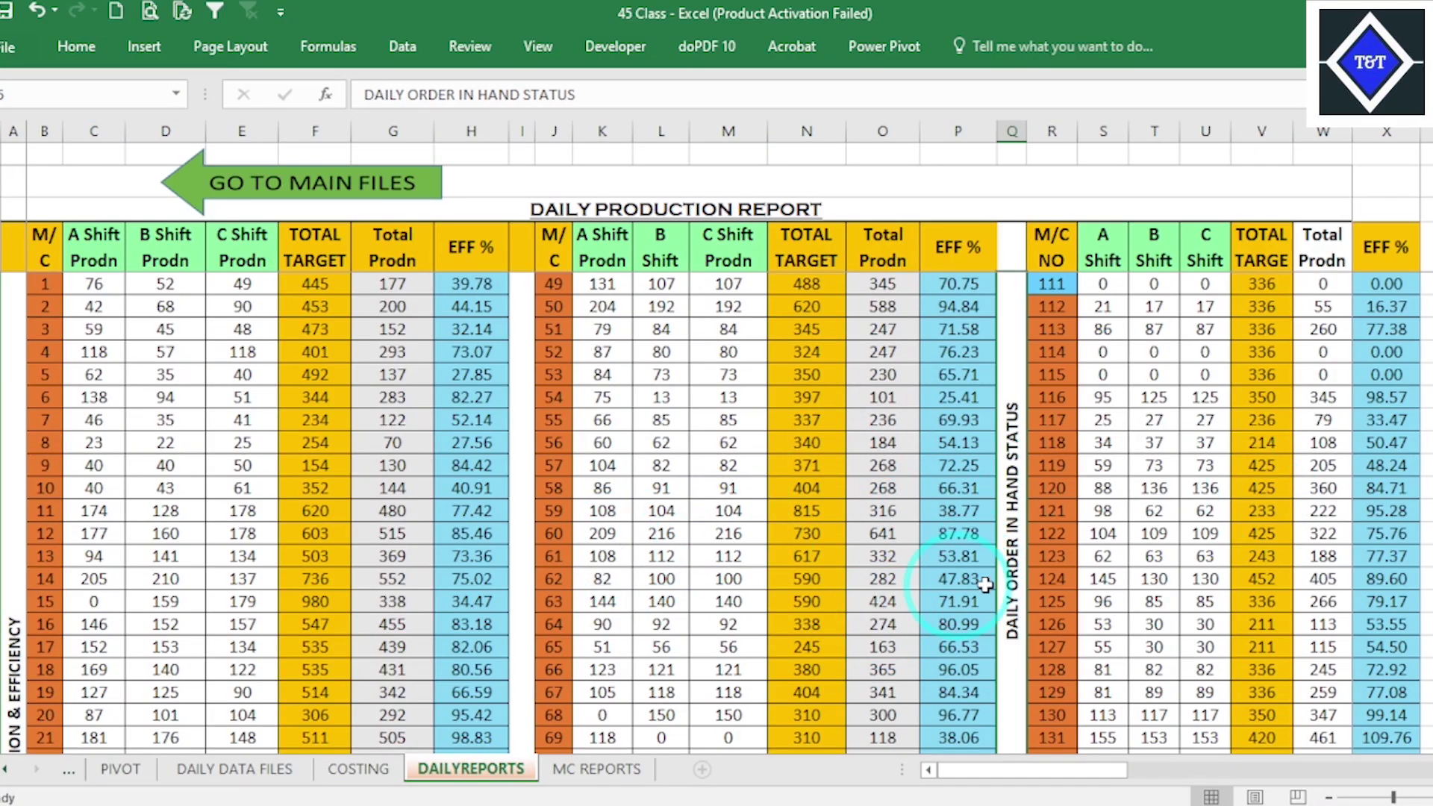
pyautogui.scroll(-15, 1178, 514)
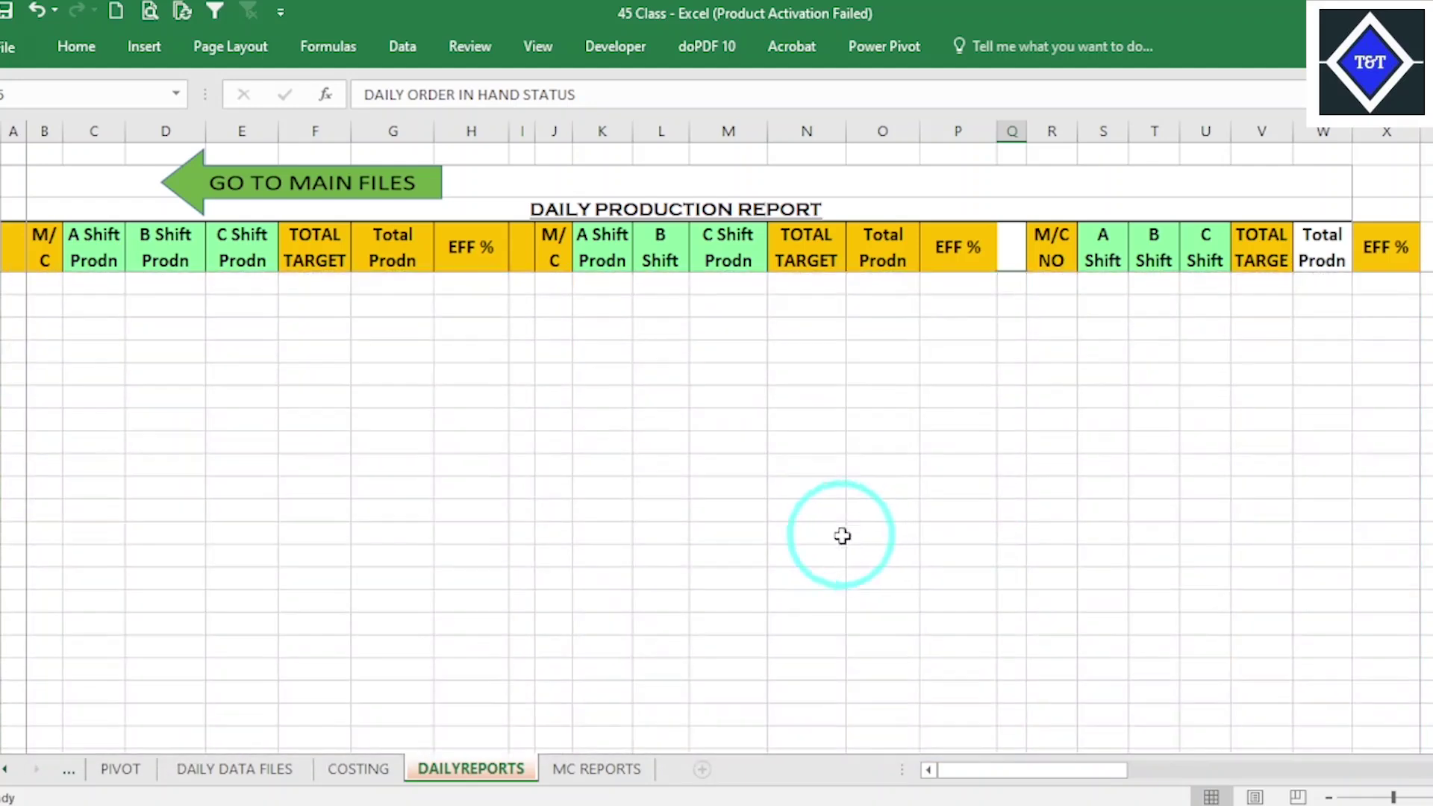
pyautogui.scroll(15, 896, 455)
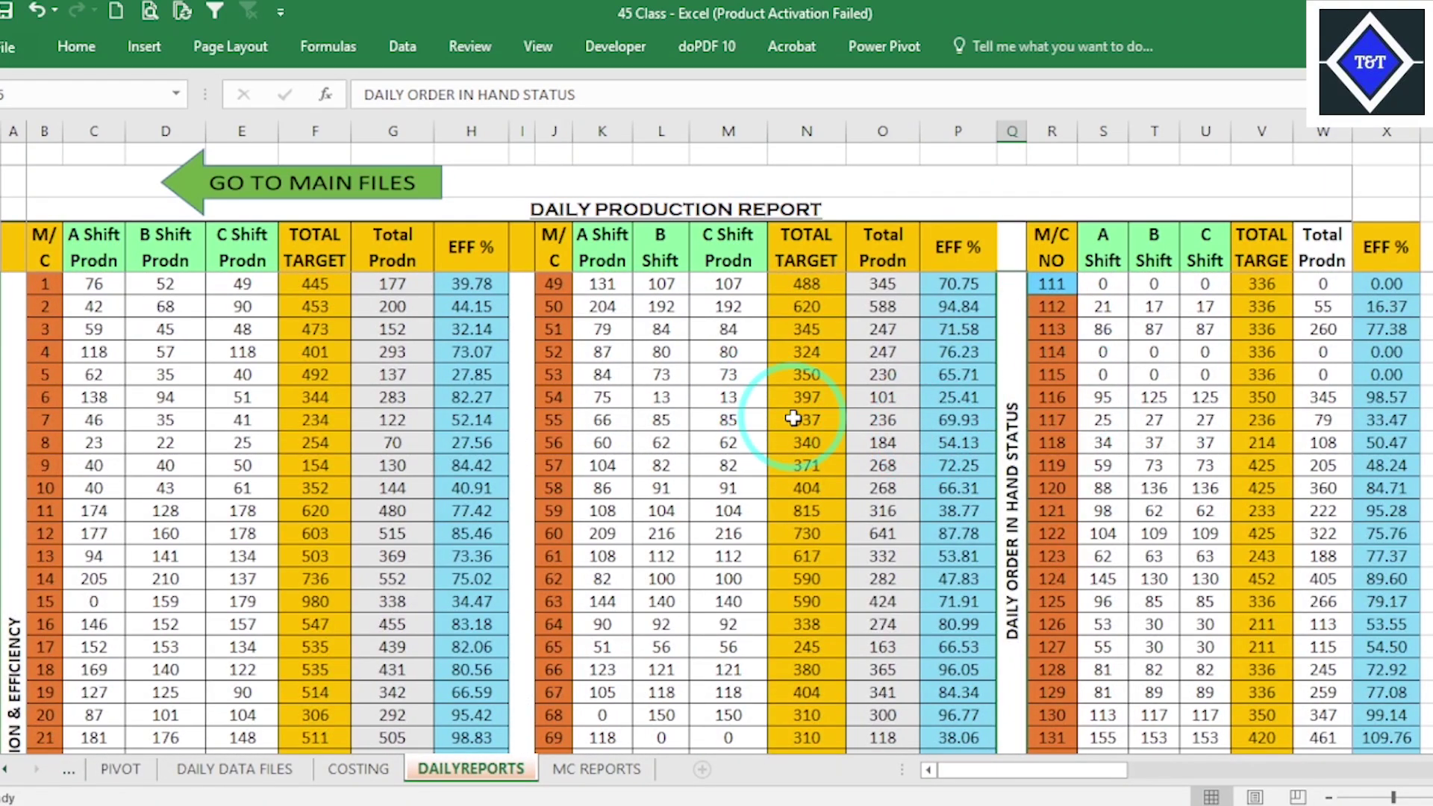
# Step: Switch to the Book2 workbook and review its daily production report on Sheet1
pyautogui.moveTo(944, 802)
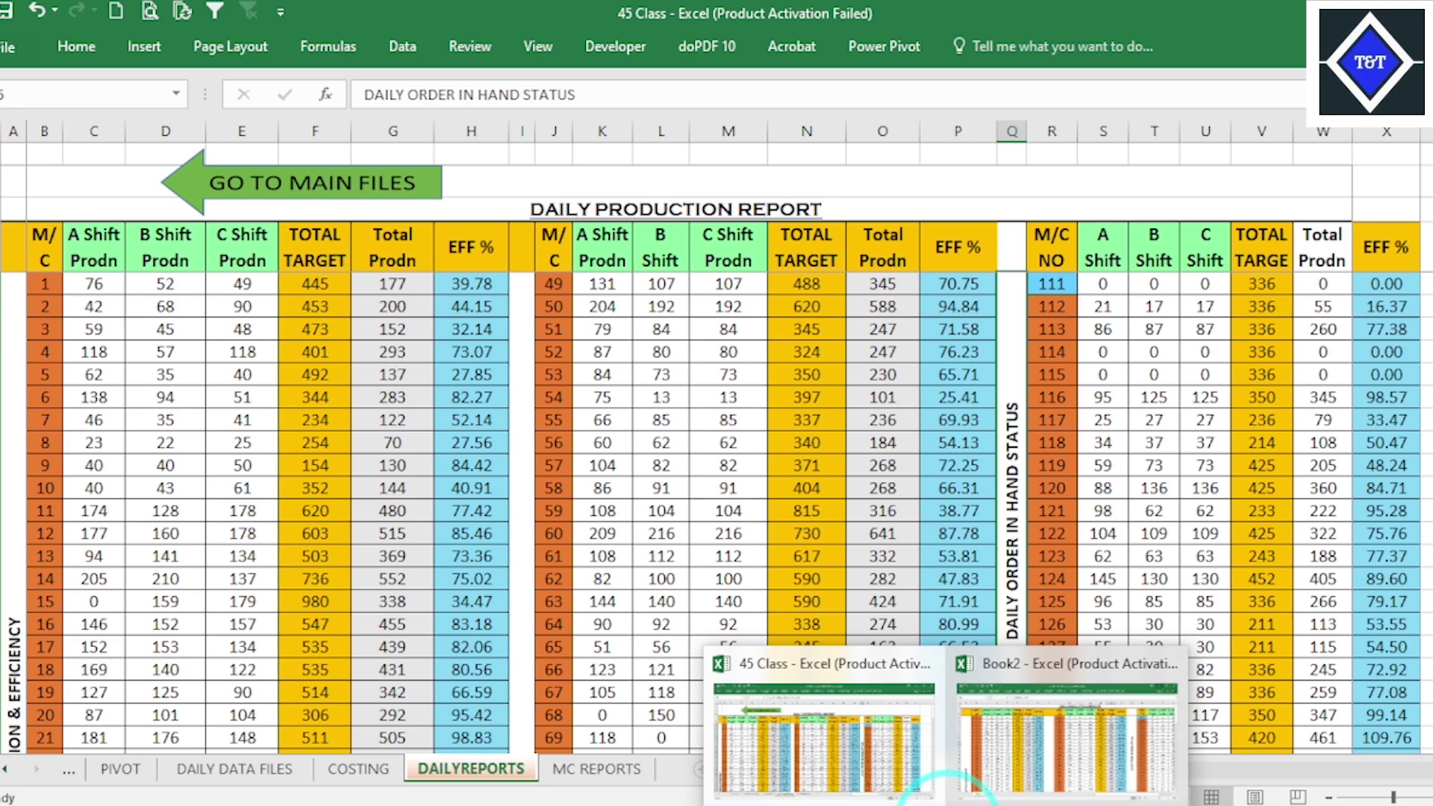
pyautogui.click(1043, 763)
pyautogui.click(963, 463)
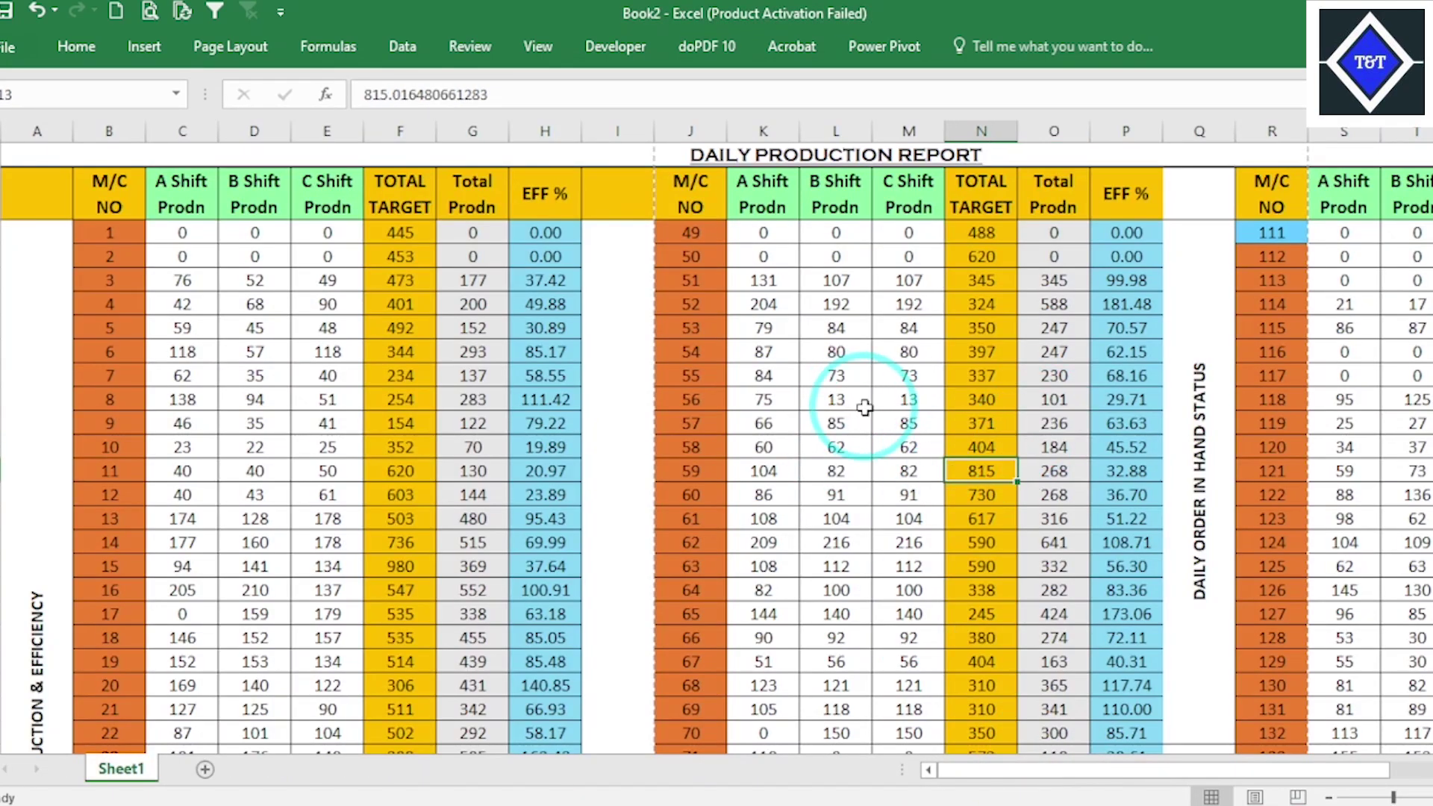
pyautogui.scroll(-8, 938, 400)
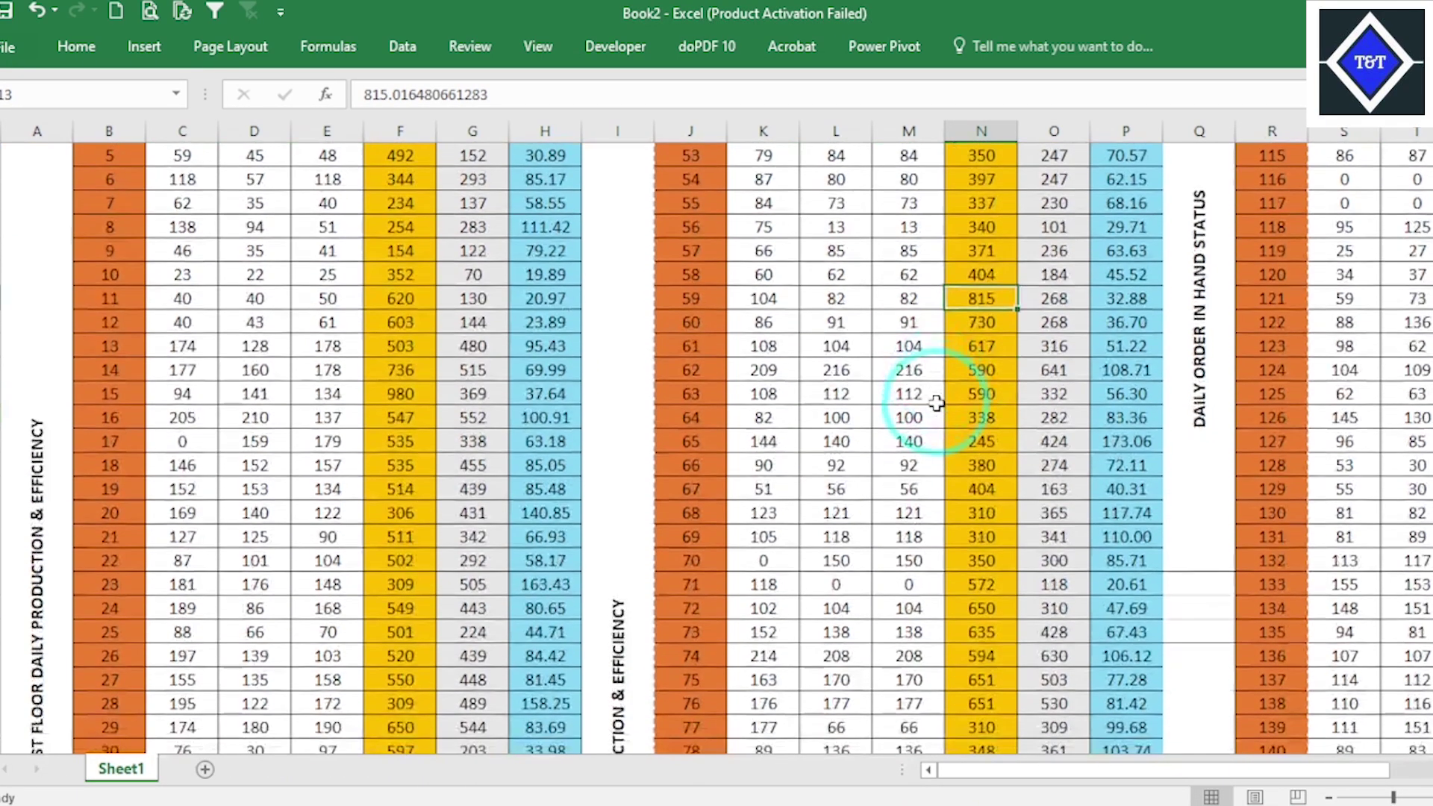
pyautogui.scroll(3, 922, 419)
pyautogui.scroll(5, 920, 423)
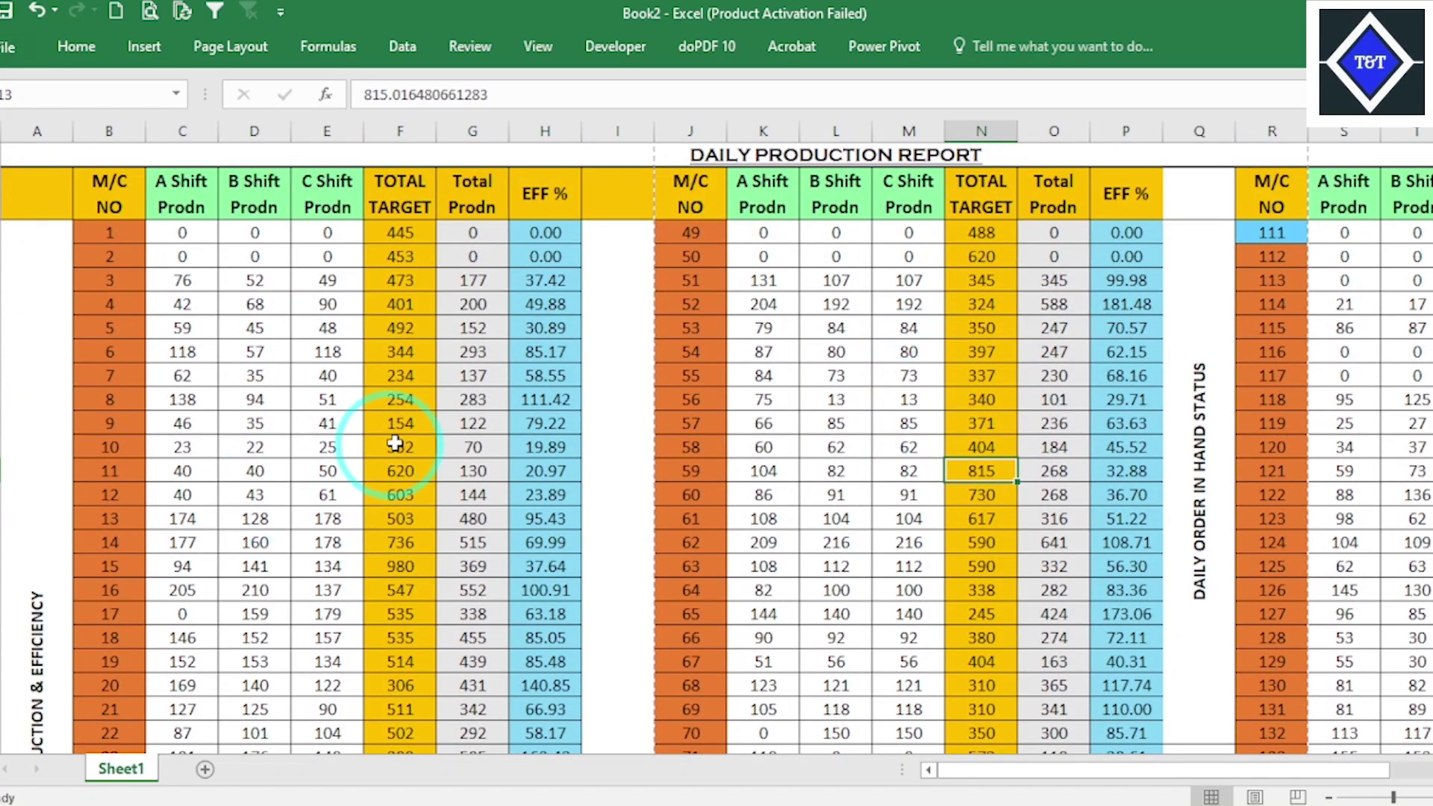
# Step: Narrow the vertical side-title columns A, I and Q of the report to thin strips
pyautogui.moveTo(69, 130); pyautogui.dragTo(20, 131)
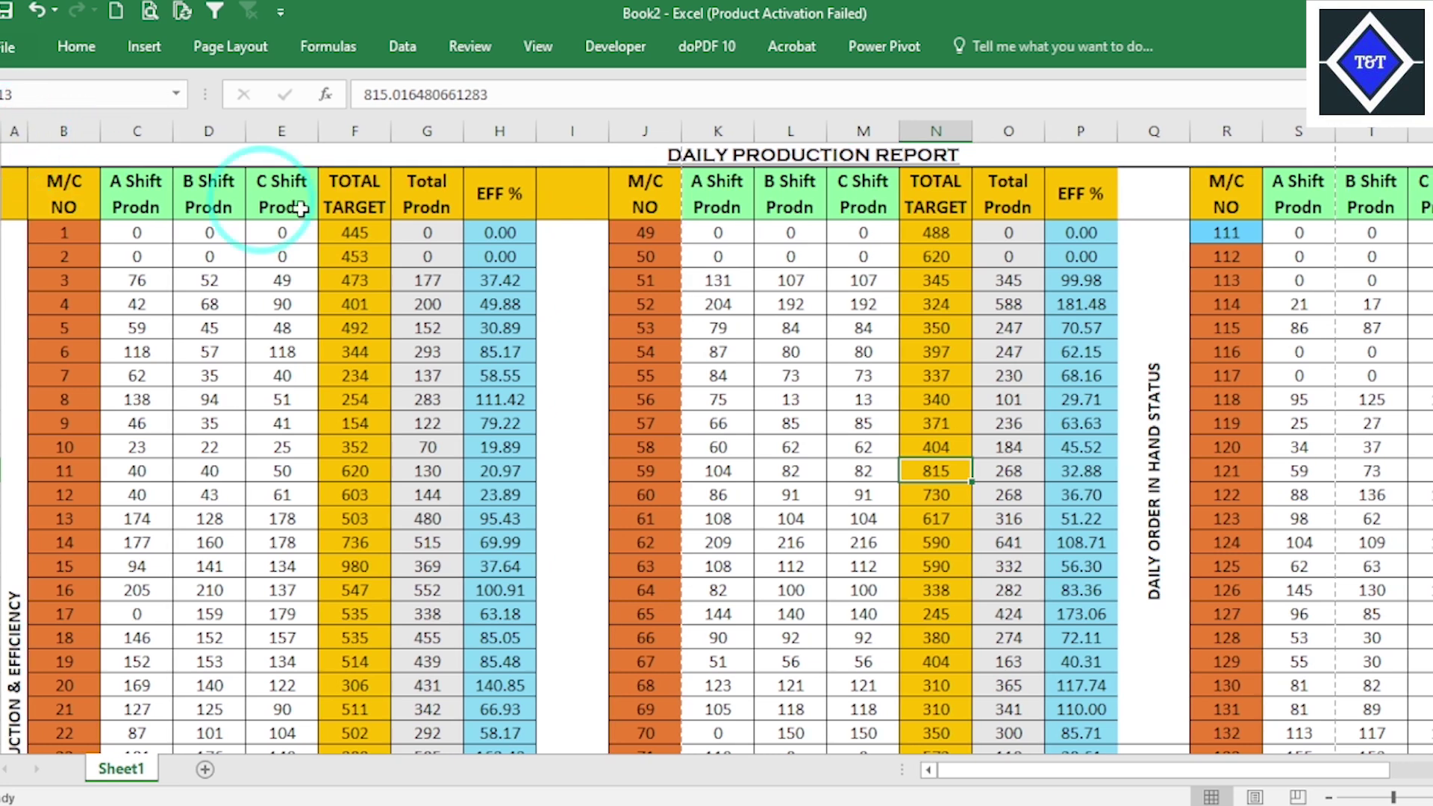
pyautogui.moveTo(608, 130); pyautogui.dragTo(567, 131)
pyautogui.moveTo(1148, 131); pyautogui.dragTo(1116, 134)
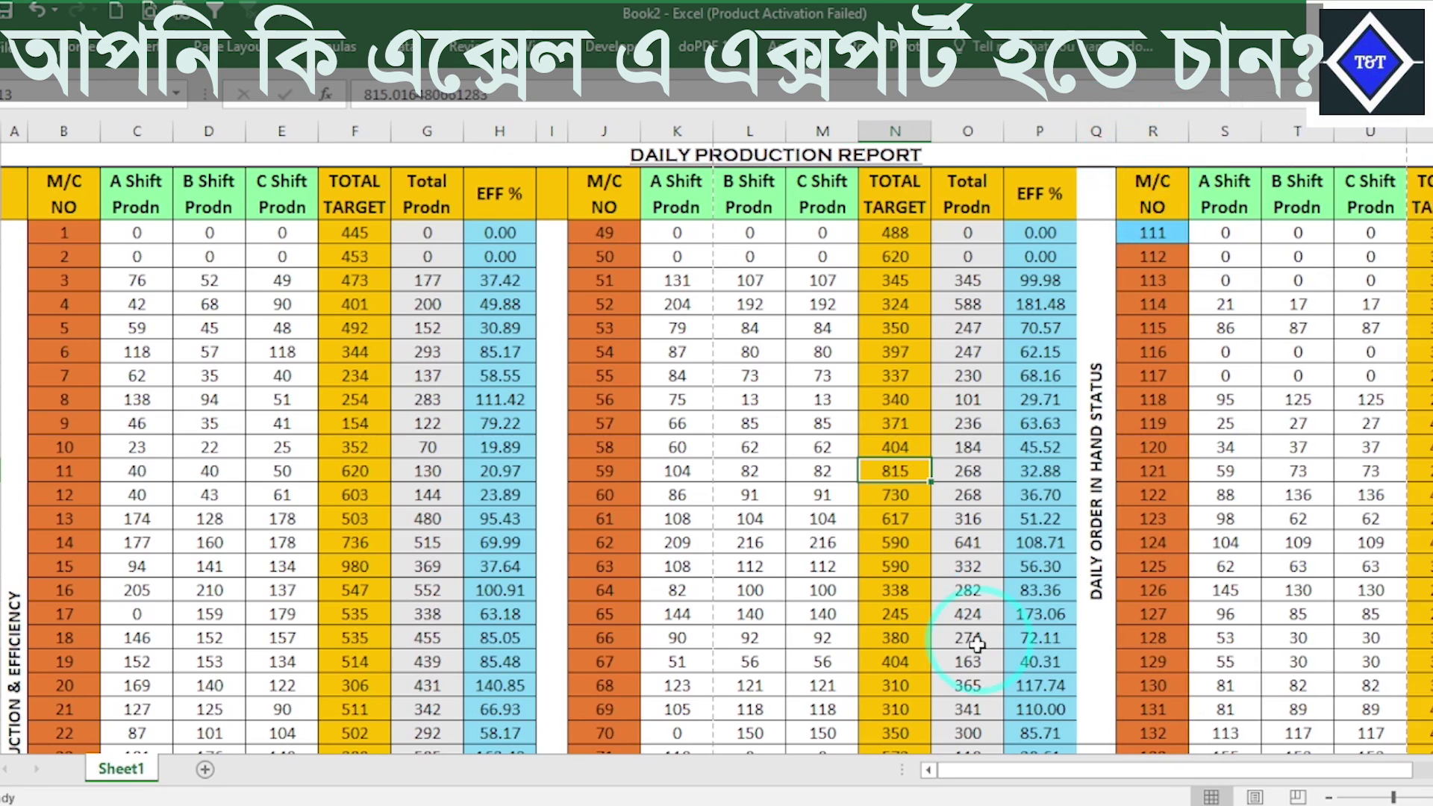
# Step: Narrow the first block's M/C NO column B to just fit its machine numbers
pyautogui.moveTo(1064, 774); pyautogui.dragTo(1131, 775)
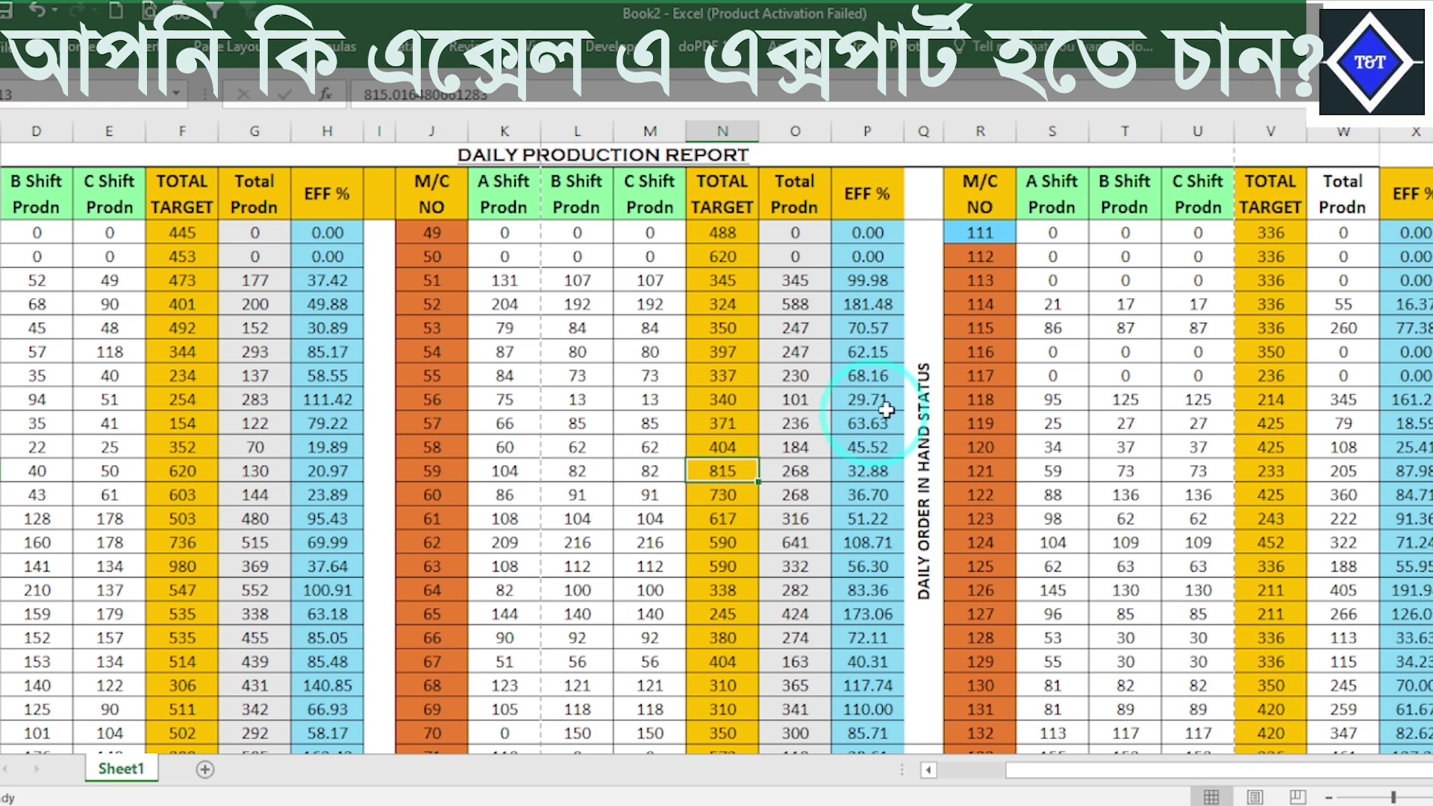
pyautogui.moveTo(1225, 771); pyautogui.dragTo(423, 466)
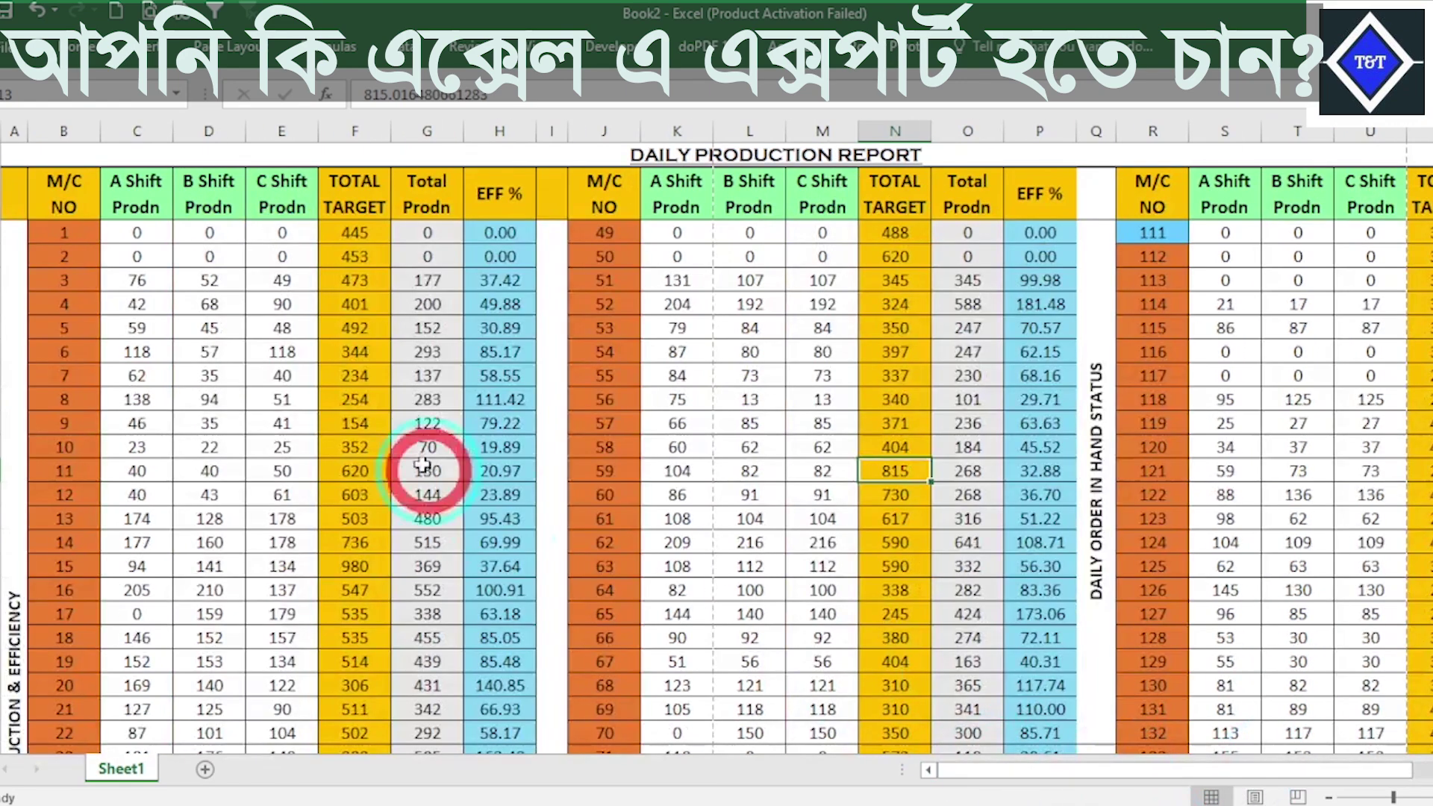
pyautogui.scroll(-8, 423, 466)
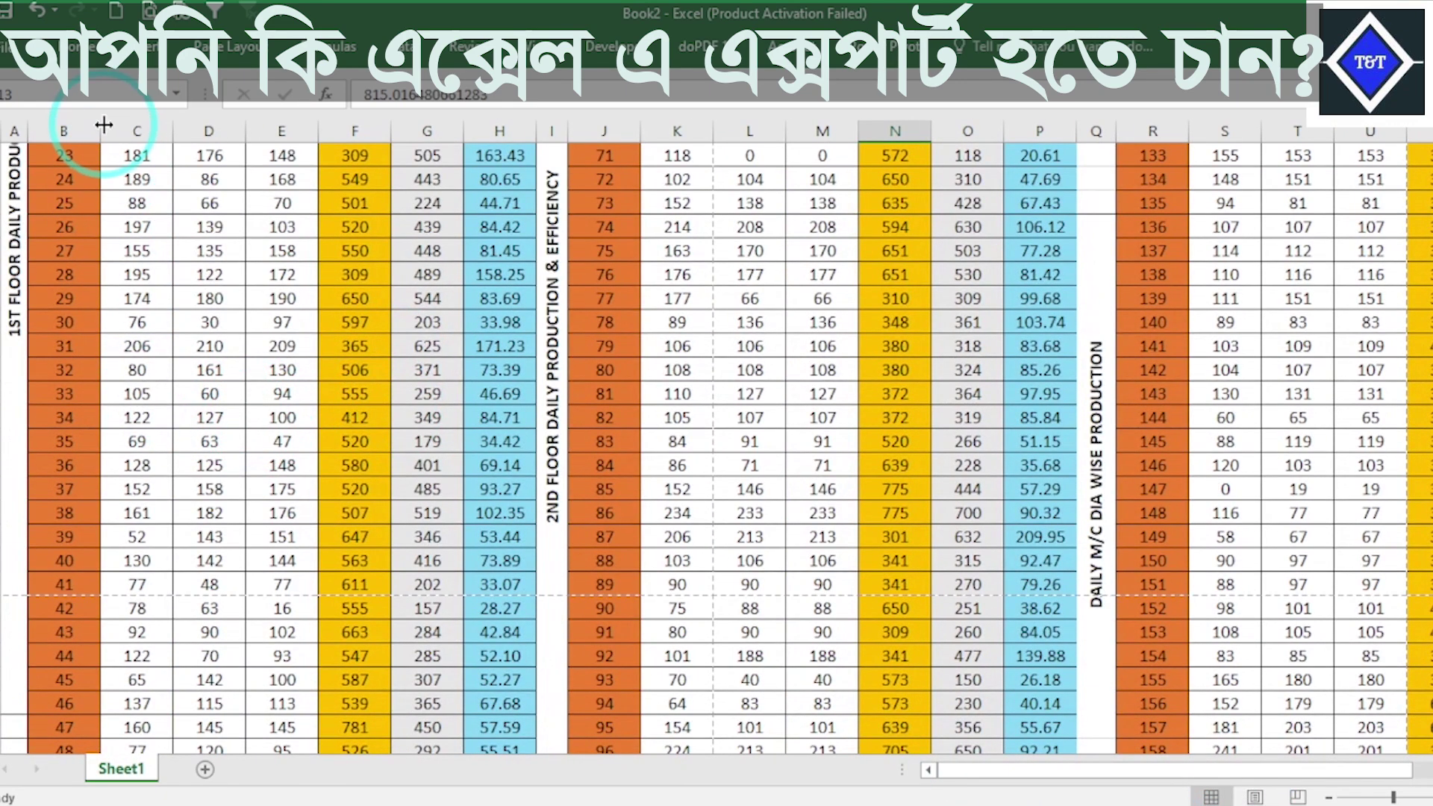
pyautogui.moveTo(104, 125); pyautogui.dragTo(67, 125)
pyautogui.scroll(7, 222, 269)
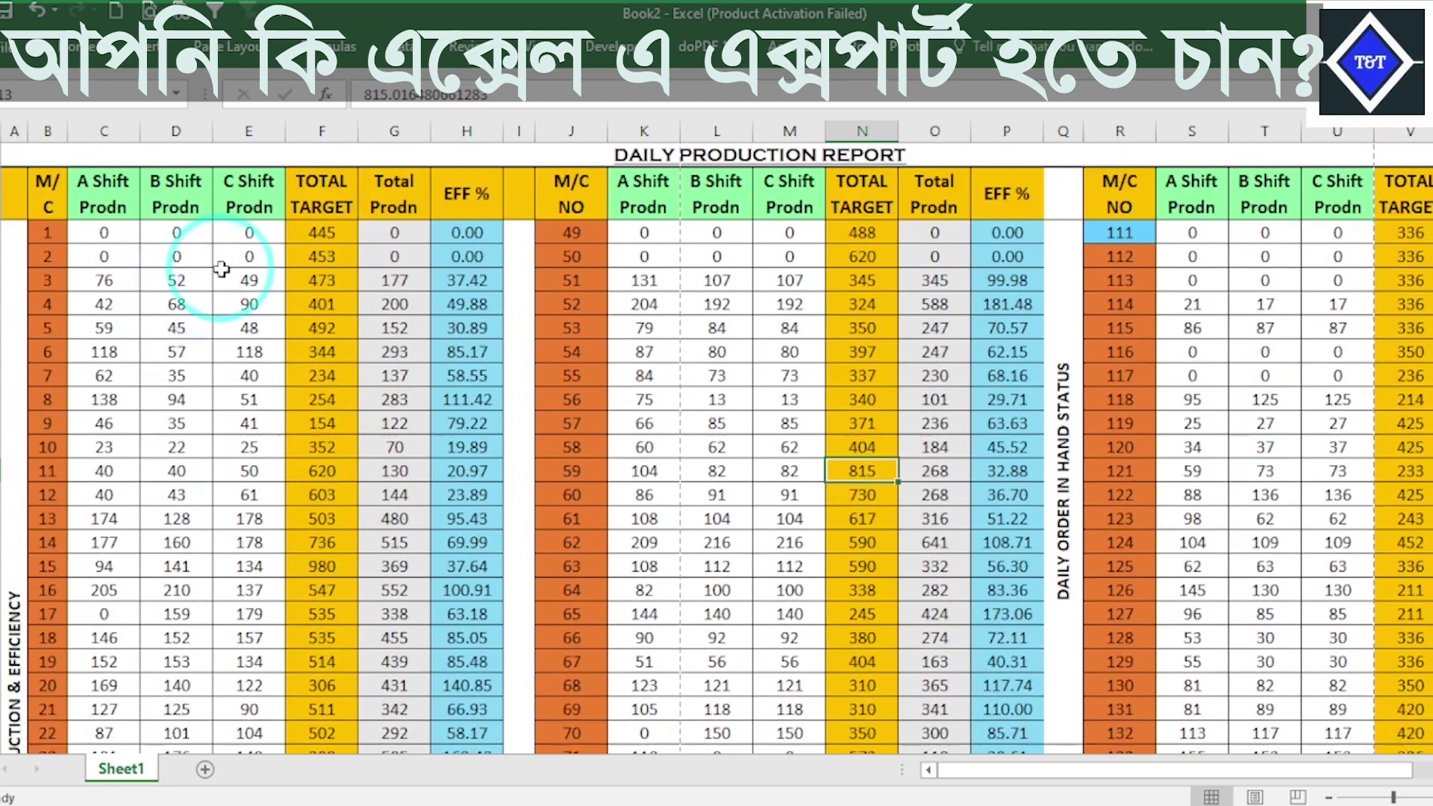
# Step: Narrow the first block's TOTAL TARGET column F and the M/C NO columns J and R
pyautogui.moveTo(359, 124); pyautogui.dragTo(348, 127)
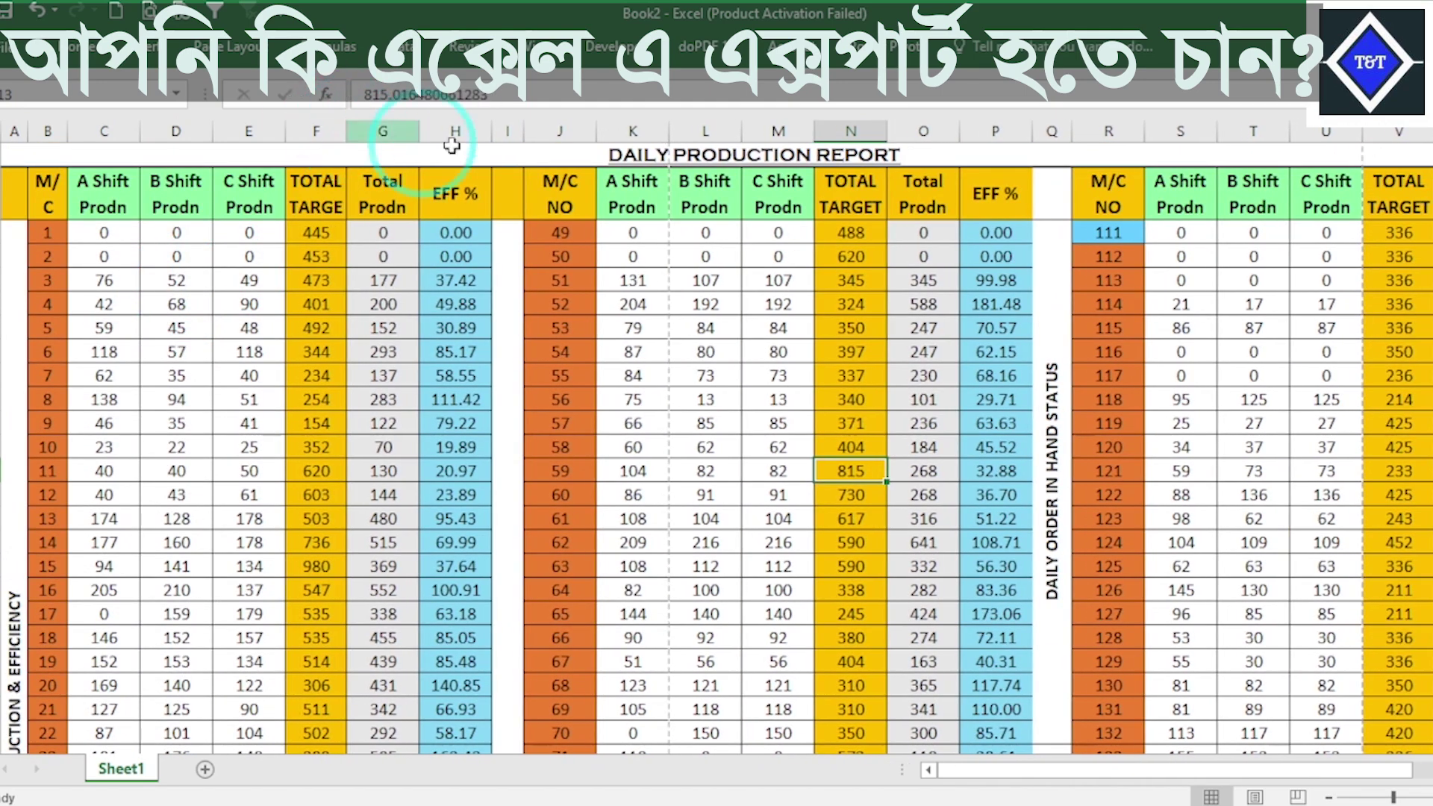
pyautogui.moveTo(596, 140); pyautogui.dragTo(571, 126)
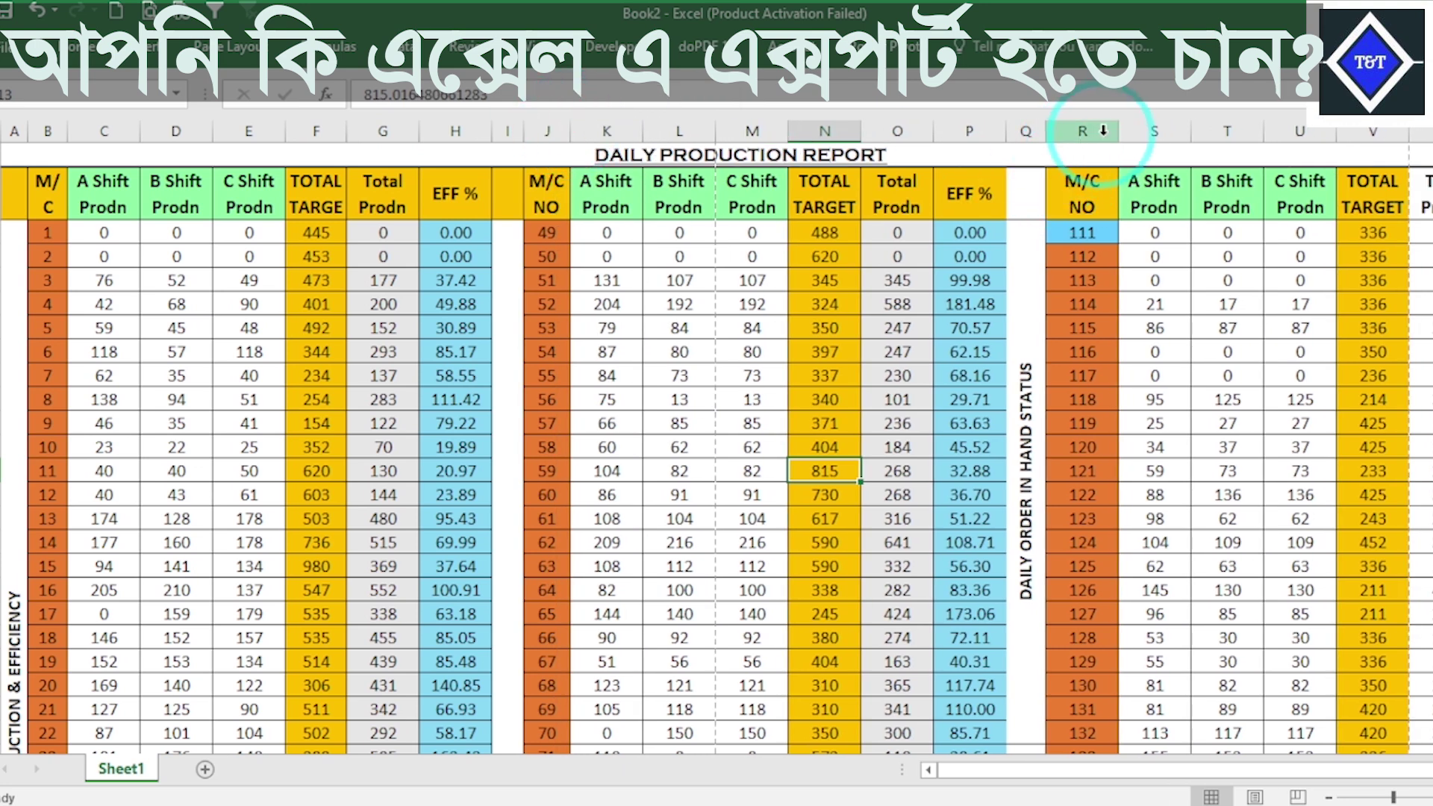
pyautogui.moveTo(1118, 130); pyautogui.dragTo(1101, 132)
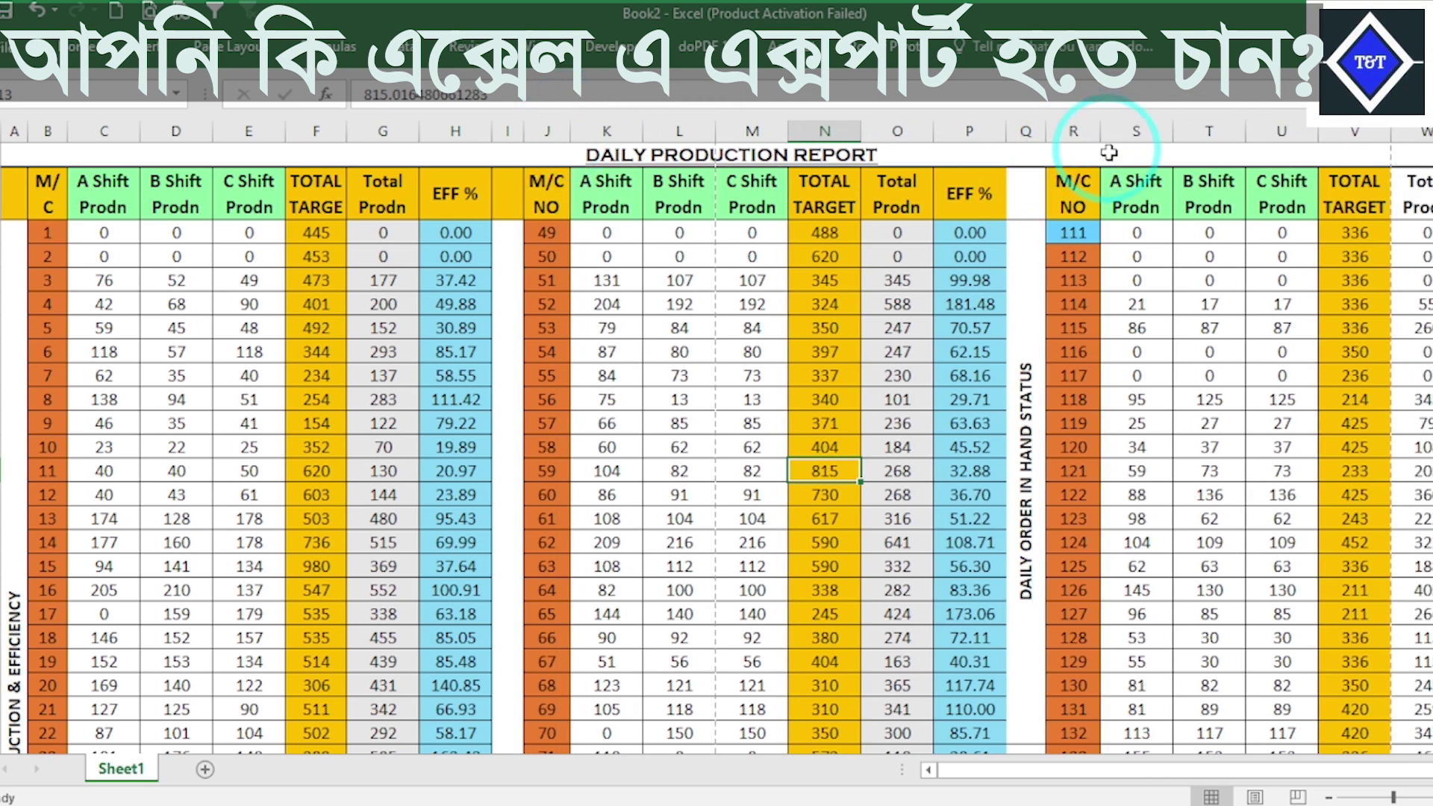
# Step: Narrow the third block's TOTAL TARGET column V, keeping it wide enough for the heading to sit on two lines
pyautogui.moveTo(1300, 772); pyautogui.dragTo(1352, 772)
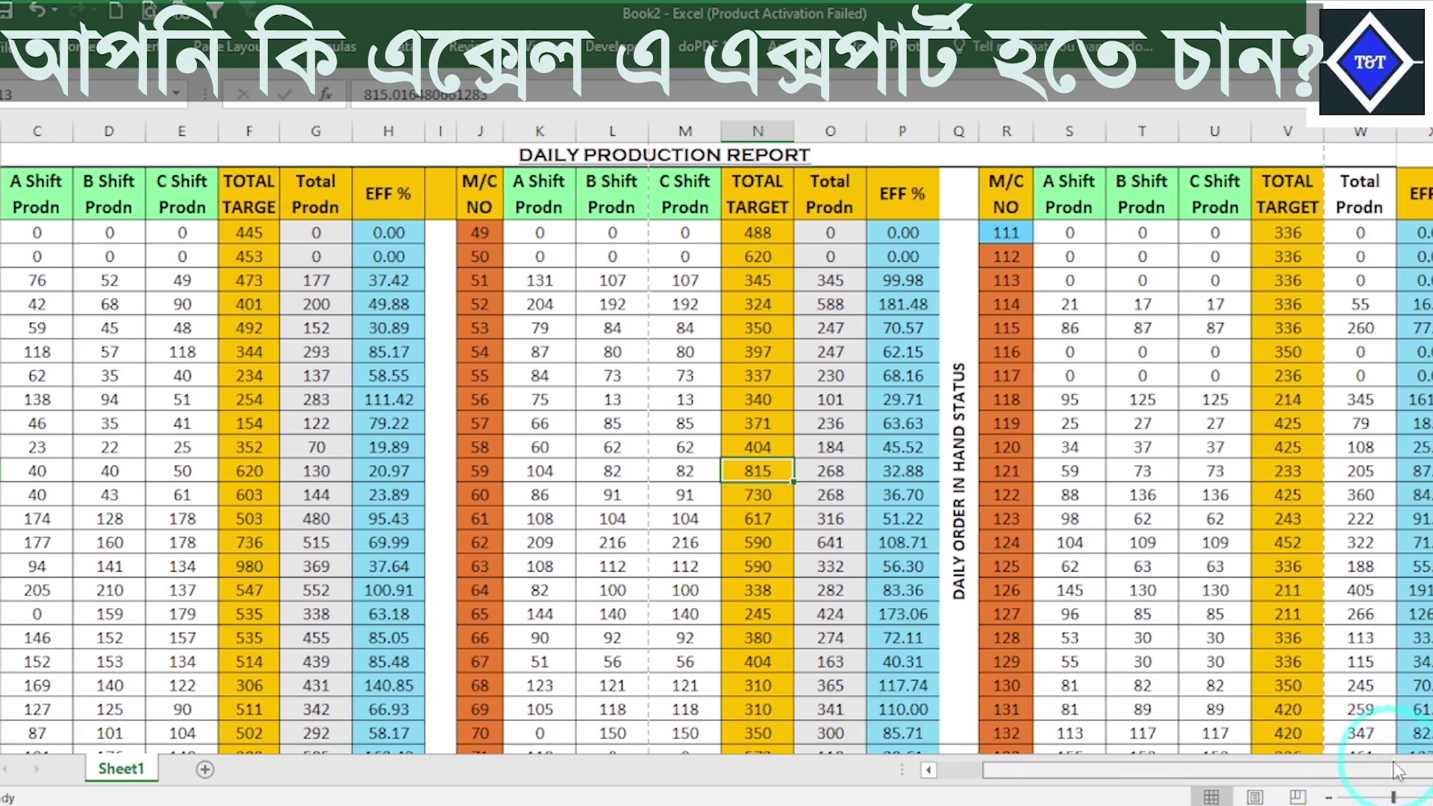
pyautogui.moveTo(1331, 132); pyautogui.dragTo(1308, 132)
pyautogui.scroll(-4, 1282, 521)
pyautogui.scroll(4, 1282, 521)
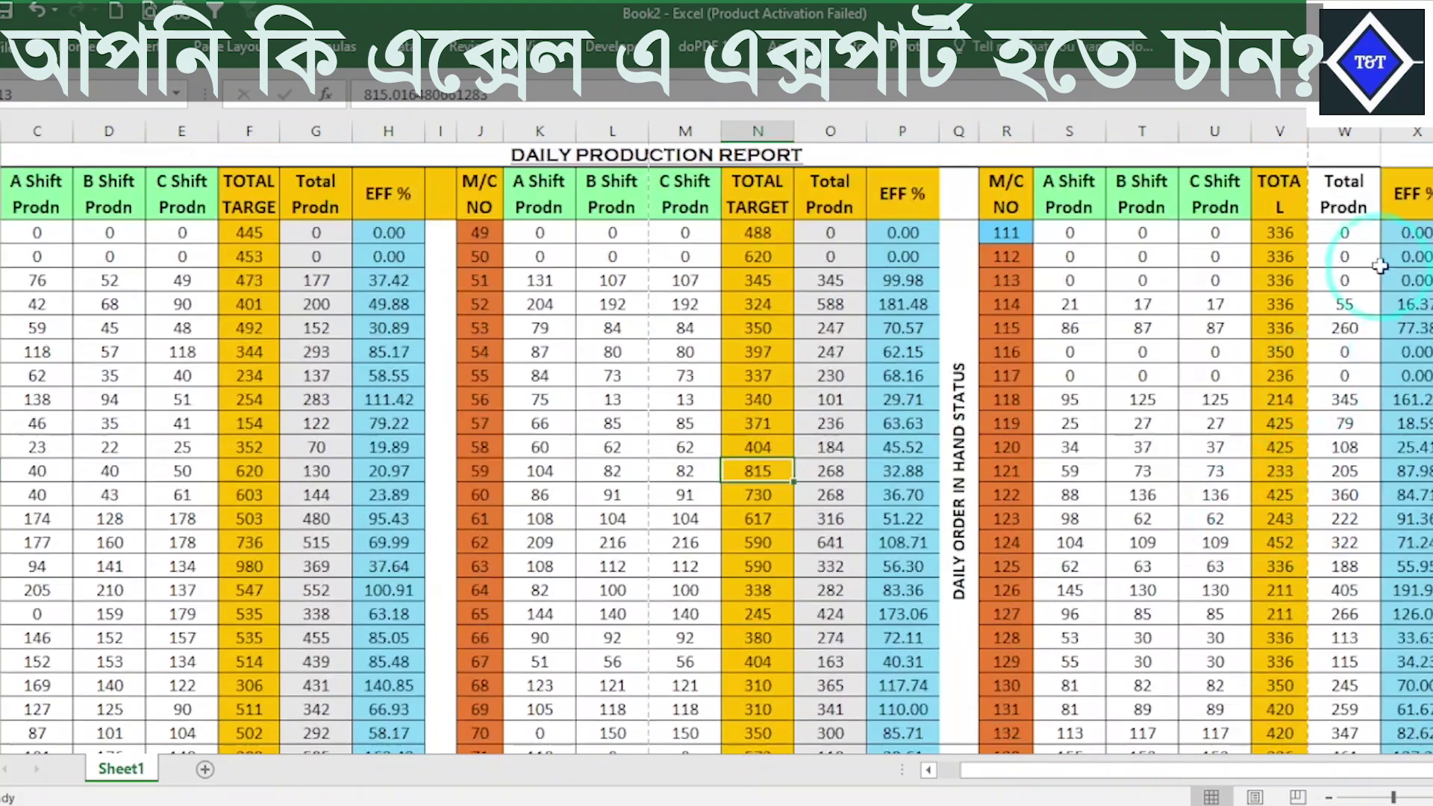
pyautogui.moveTo(1311, 132); pyautogui.dragTo(1315, 133)
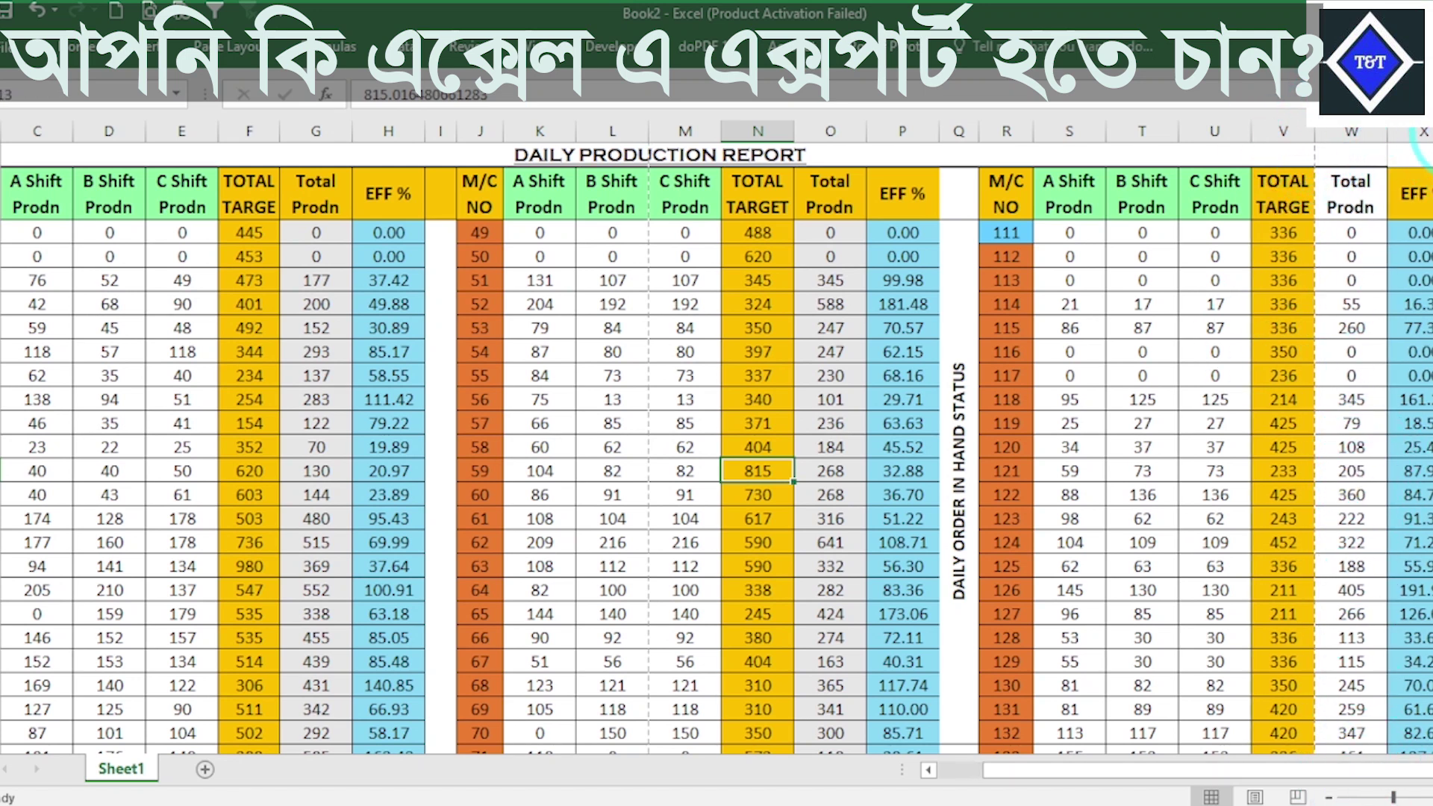
# Step: Narrow the second block's EFF % column P and the side-title column Q beside it
pyautogui.scroll(-20, 1280, 480)
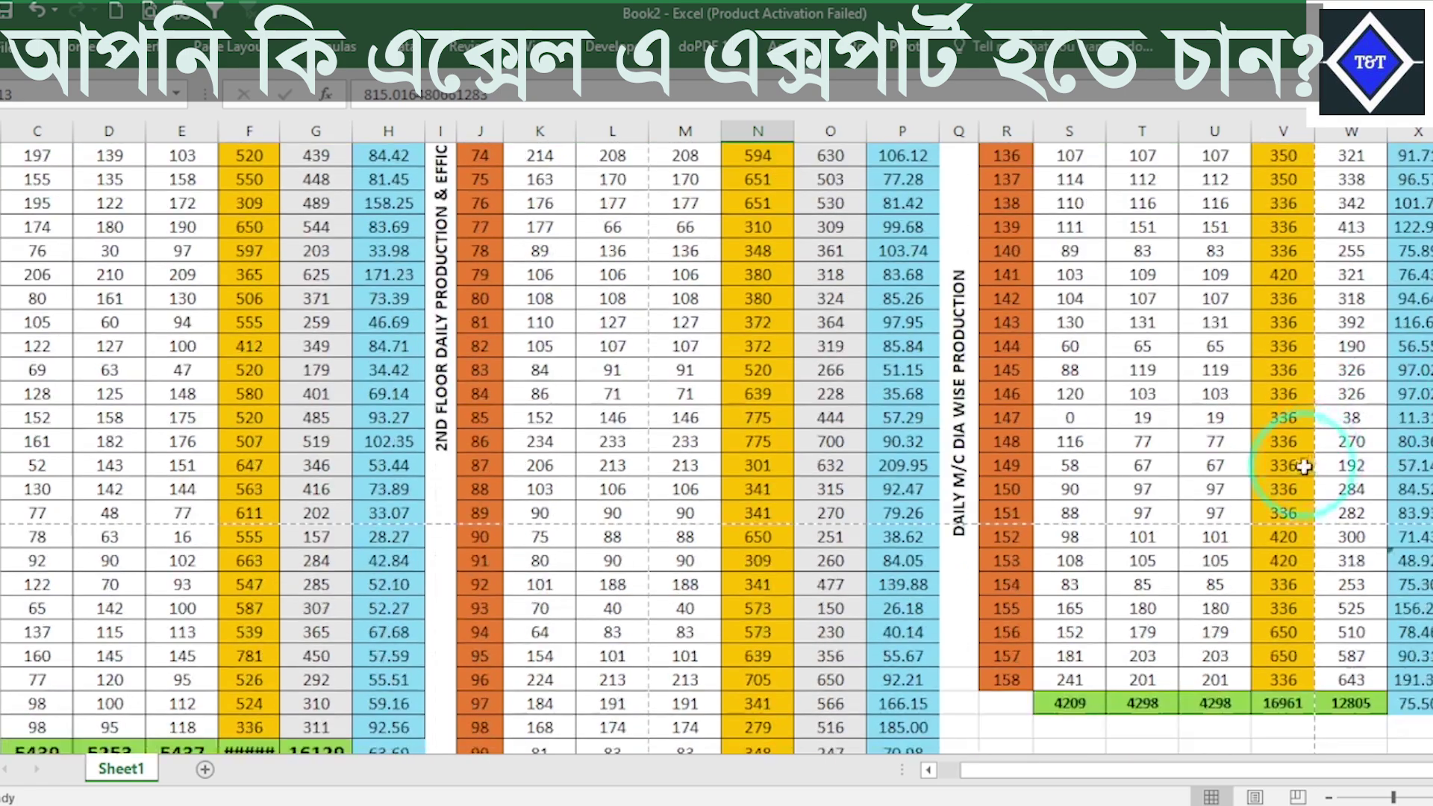
pyautogui.scroll(6, 1301, 473)
pyautogui.scroll(10, 1269, 448)
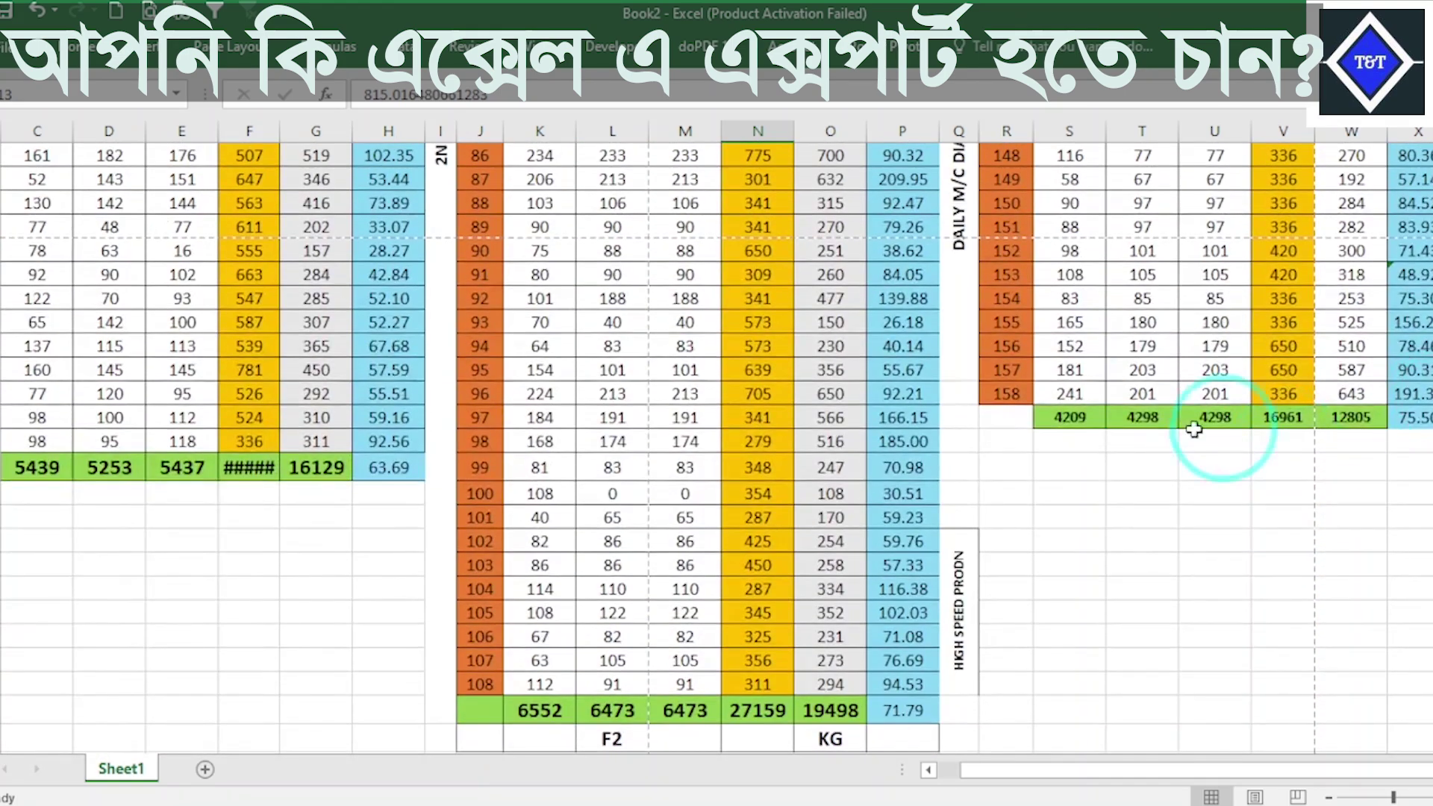
pyautogui.scroll(8, 1000, 410)
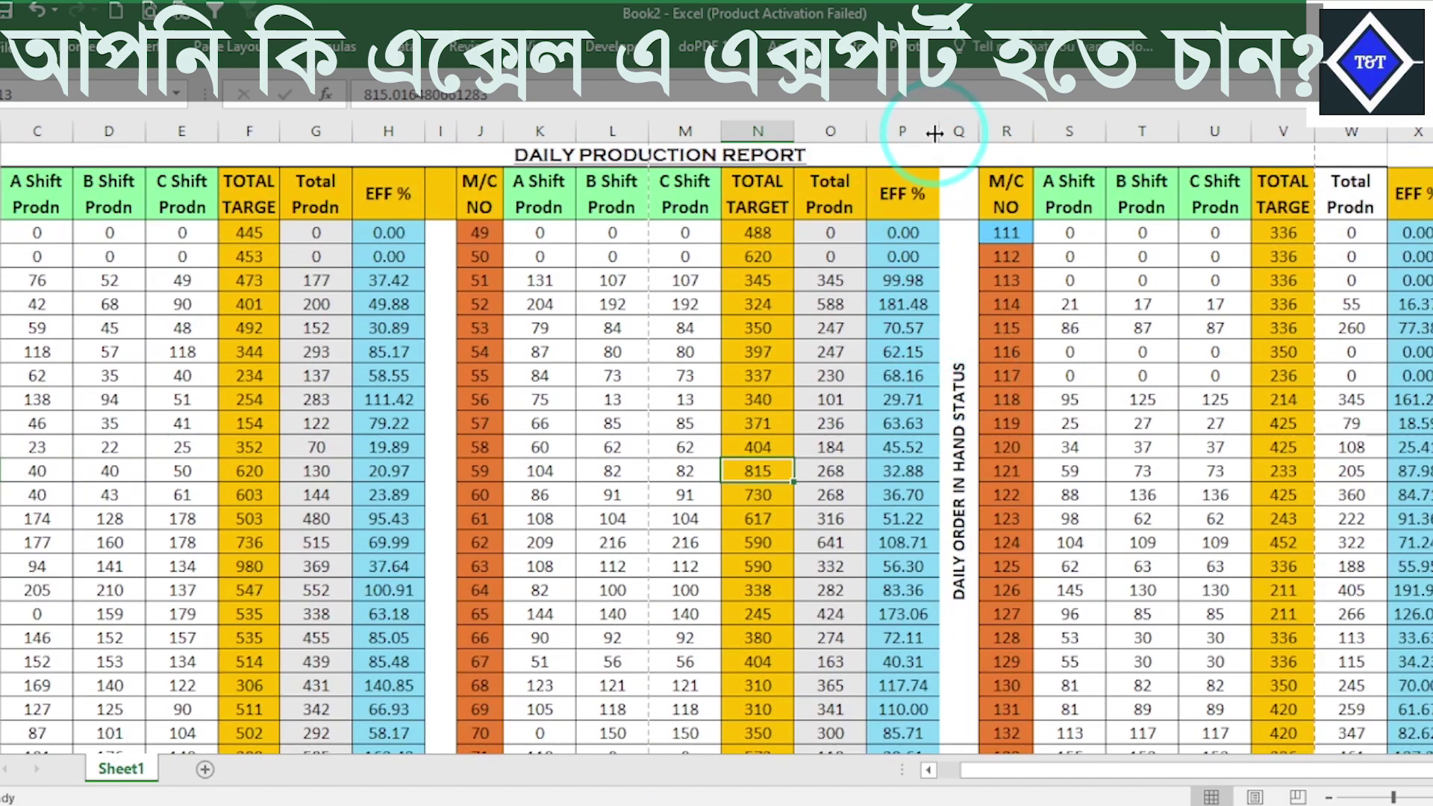
pyautogui.moveTo(934, 133); pyautogui.dragTo(954, 132)
pyautogui.scroll(-1, 821, 405)
pyautogui.scroll(1, 822, 406)
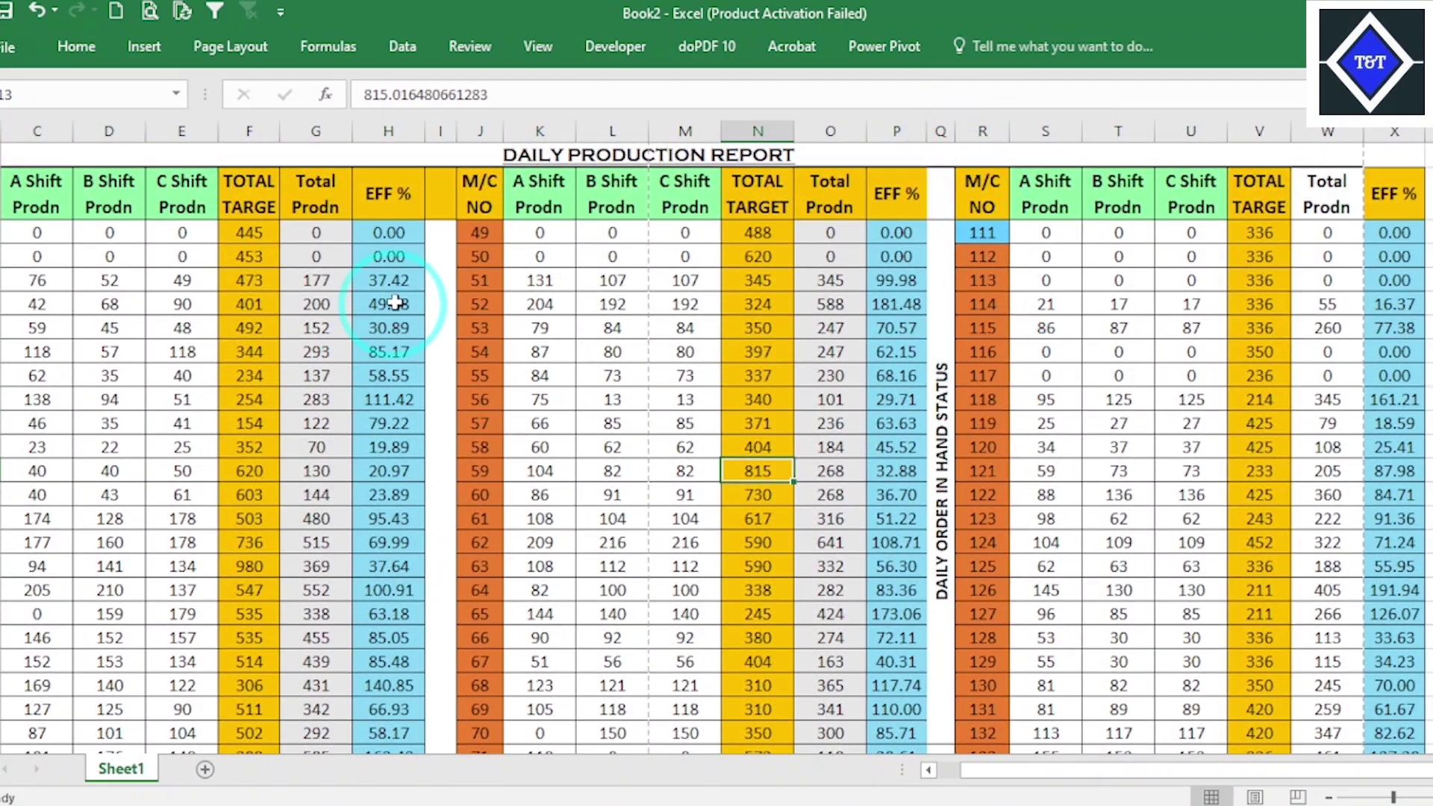
# Step: Narrow the first block's A, B and C Shift Prodn columns C to E to an equal smaller width
pyautogui.scroll(-3, 446, 366)
pyautogui.scroll(-3, 446, 366)
pyautogui.scroll(6, 25, 368)
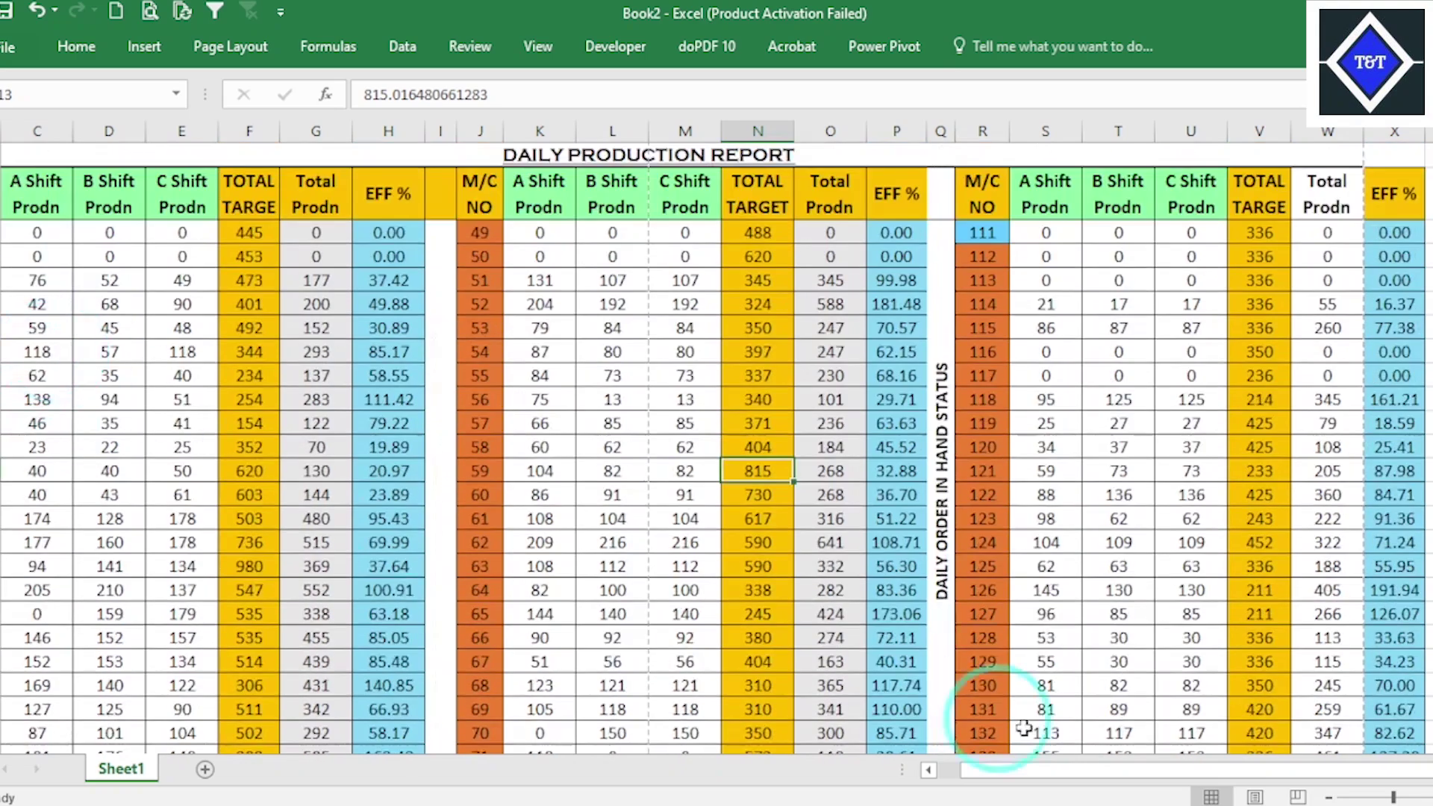
pyautogui.hscroll(-1, 1199, 773)
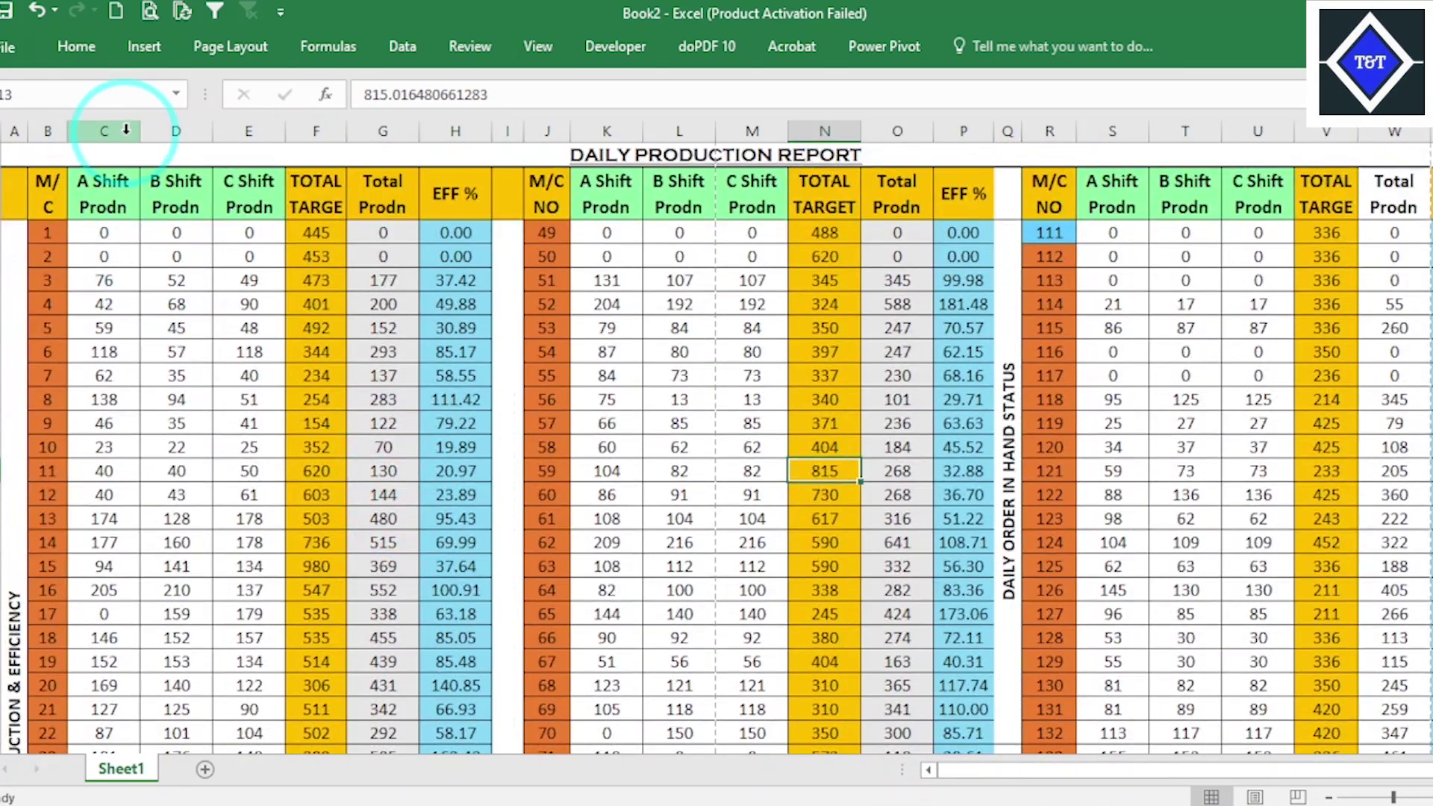
pyautogui.moveTo(141, 131); pyautogui.dragTo(252, 131)
# Step: Widen the first block's TOTAL TARGET column F until the subtotal in its green total row fits
pyautogui.scroll(-7, 328, 396)
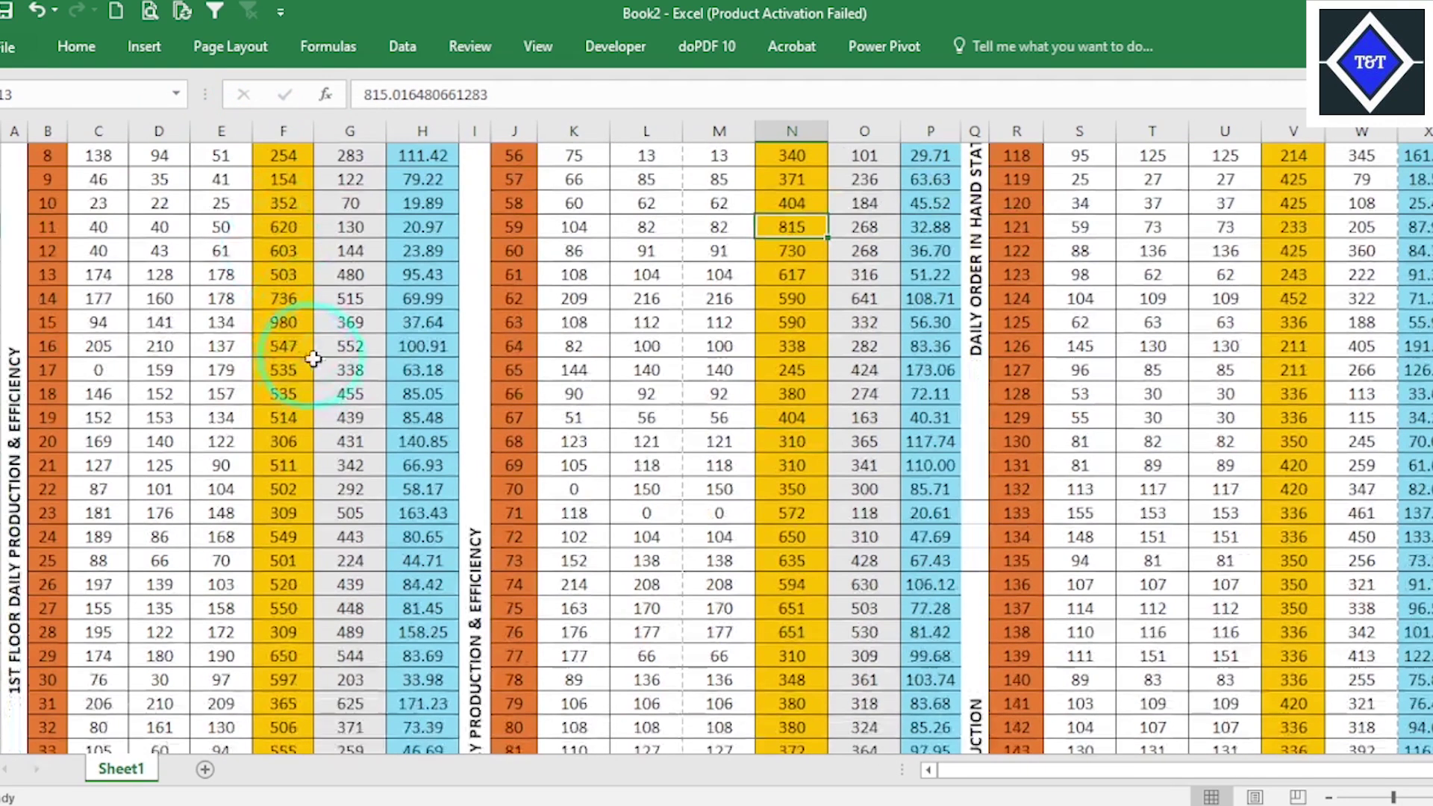
pyautogui.scroll(-5, 328, 396)
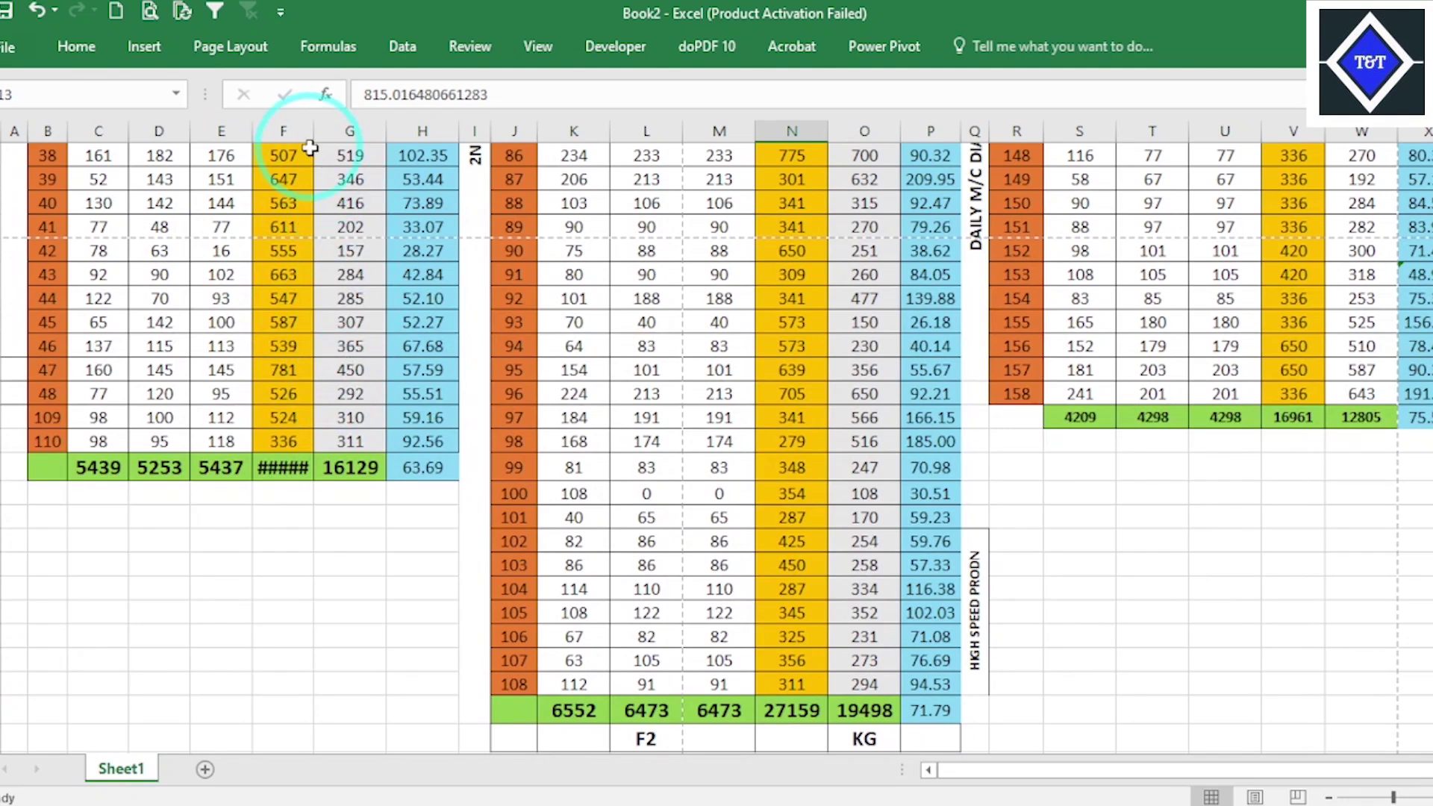
pyautogui.click(295, 469)
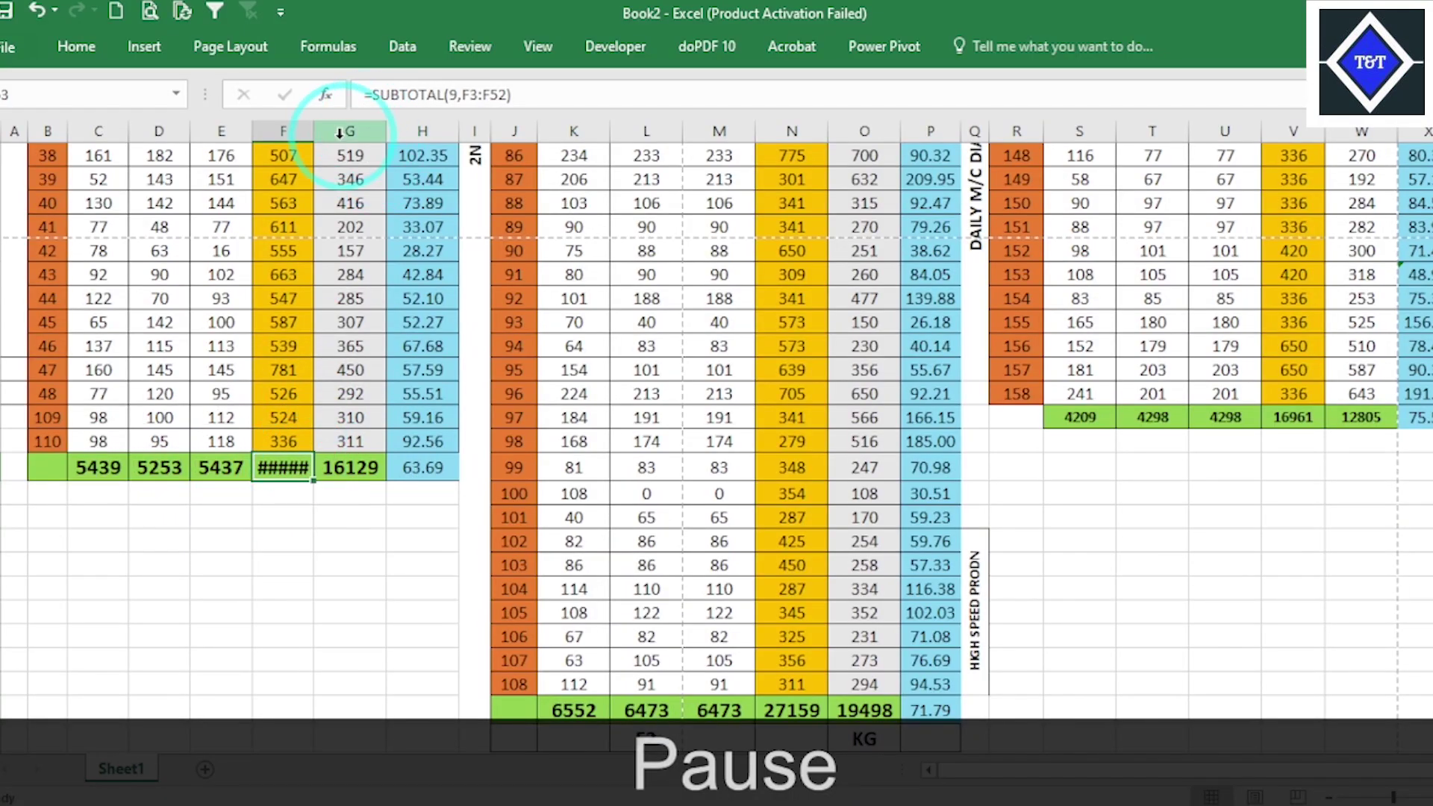
pyautogui.moveTo(313, 132); pyautogui.dragTo(324, 135)
pyautogui.scroll(13, 446, 306)
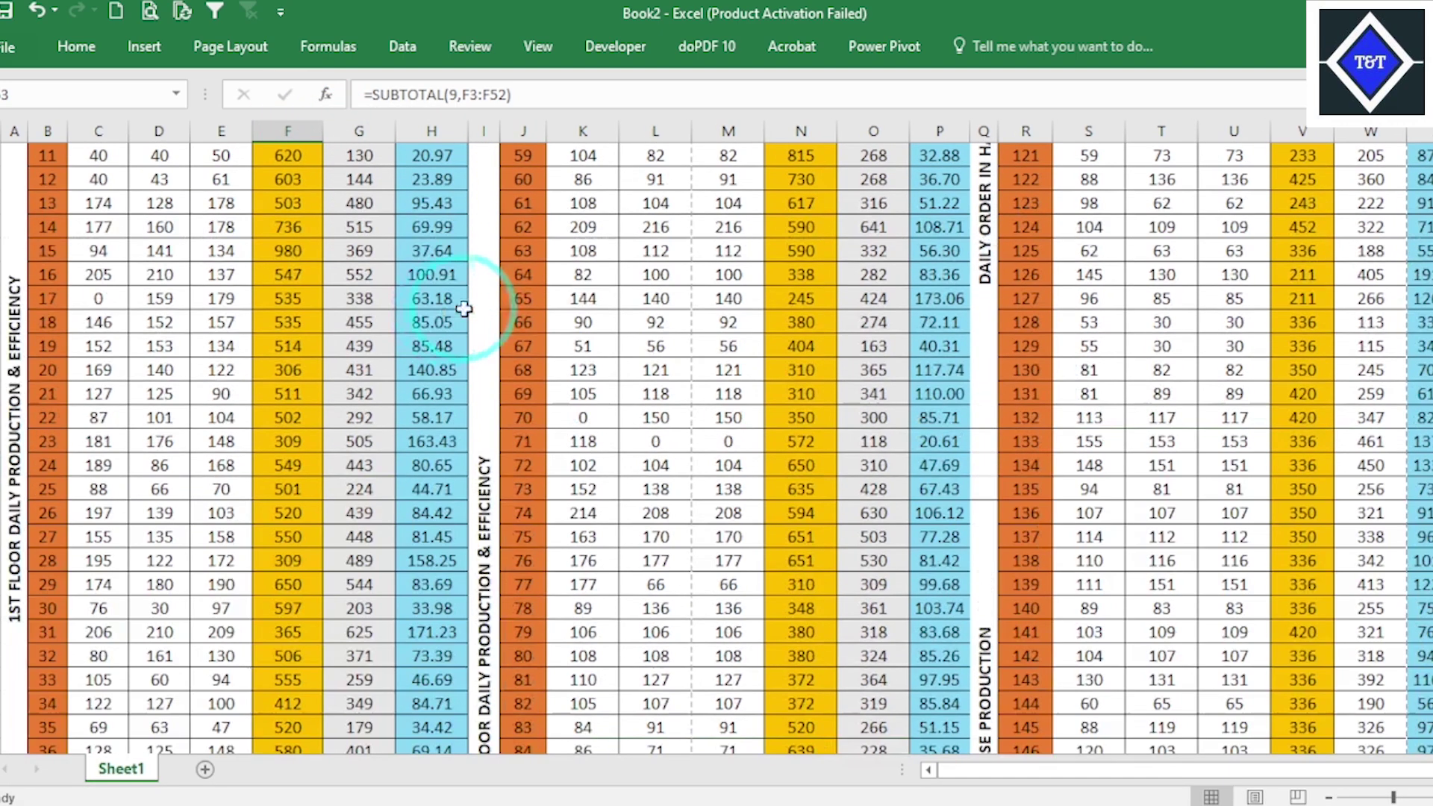
# Step: Narrow the first block's EFF % column H and the second block's M/C NO column J
pyautogui.moveTo(461, 132); pyautogui.dragTo(451, 133)
pyautogui.scroll(-2, 532, 403)
pyautogui.scroll(-10, 532, 403)
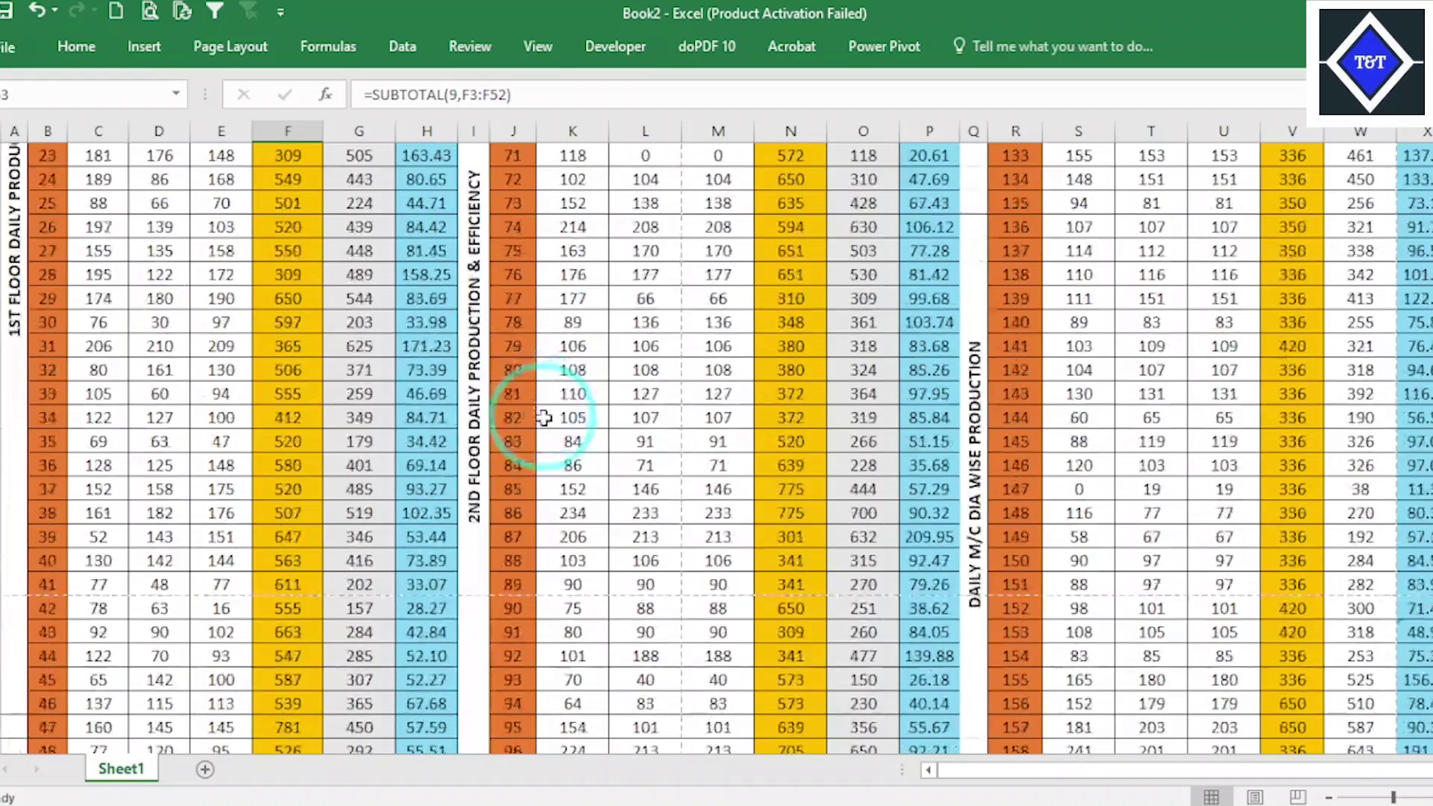
pyautogui.scroll(-4, 590, 393)
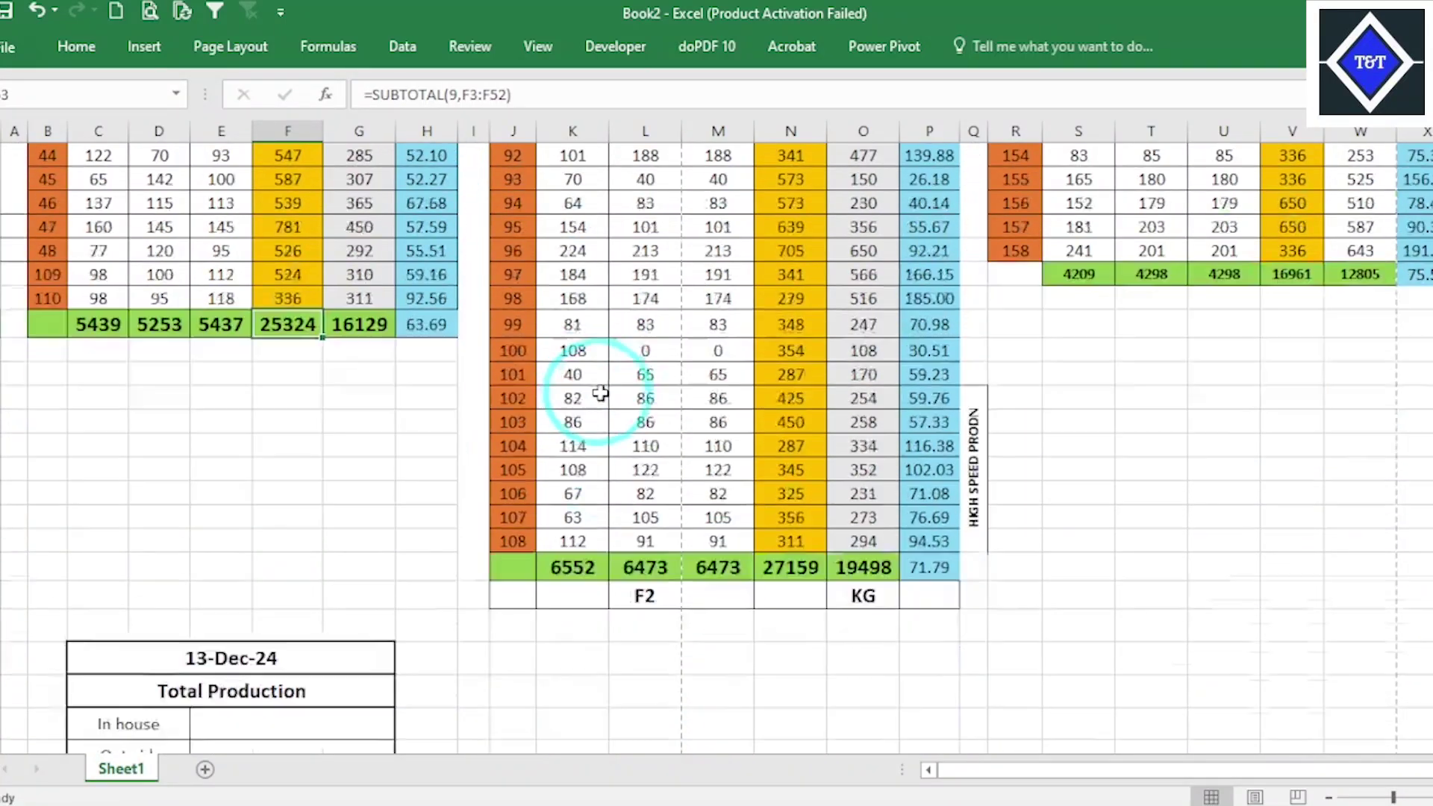
pyautogui.moveTo(537, 131); pyautogui.dragTo(528, 130)
pyautogui.scroll(8, 88, 306)
pyautogui.scroll(7, 88, 306)
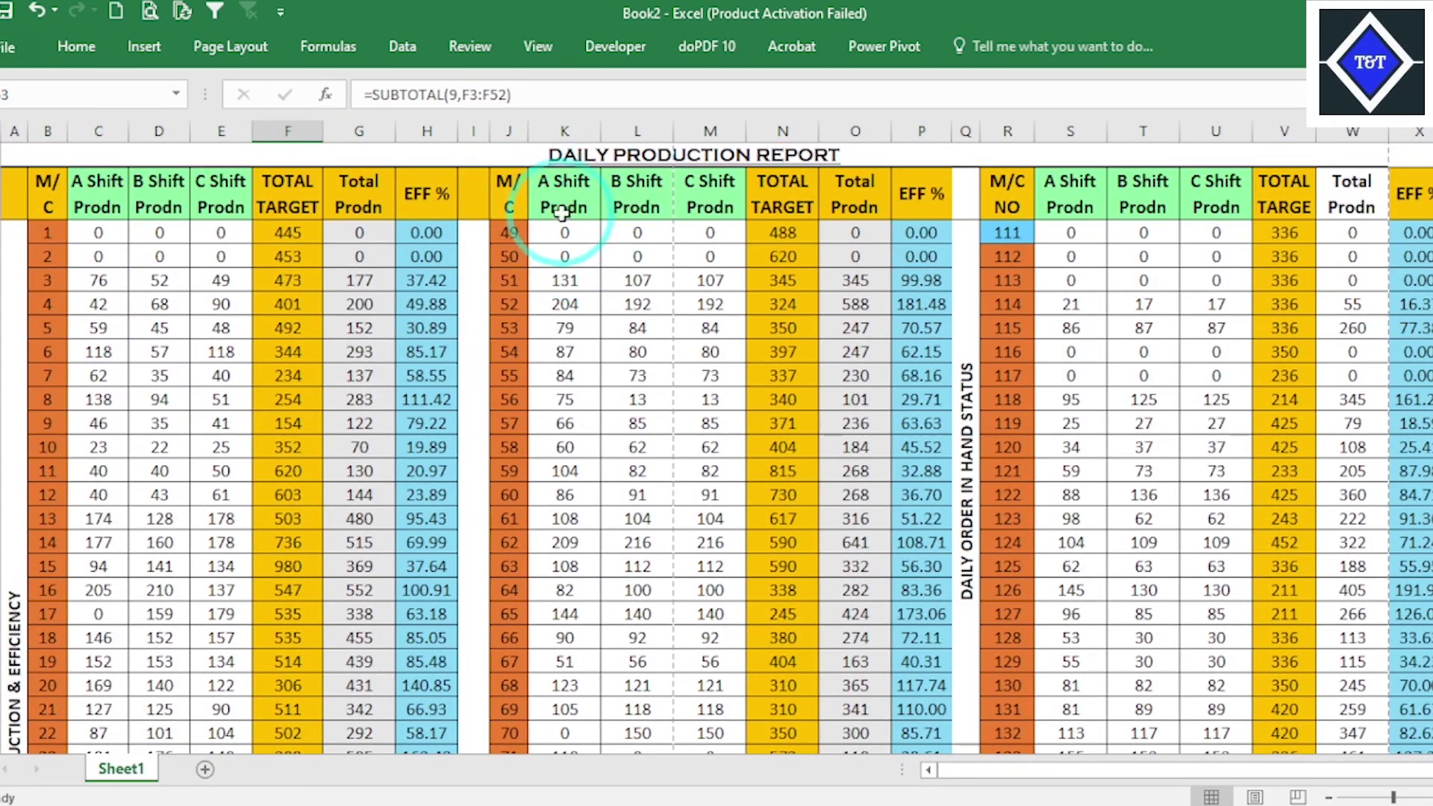
pyautogui.moveTo(947, 791)
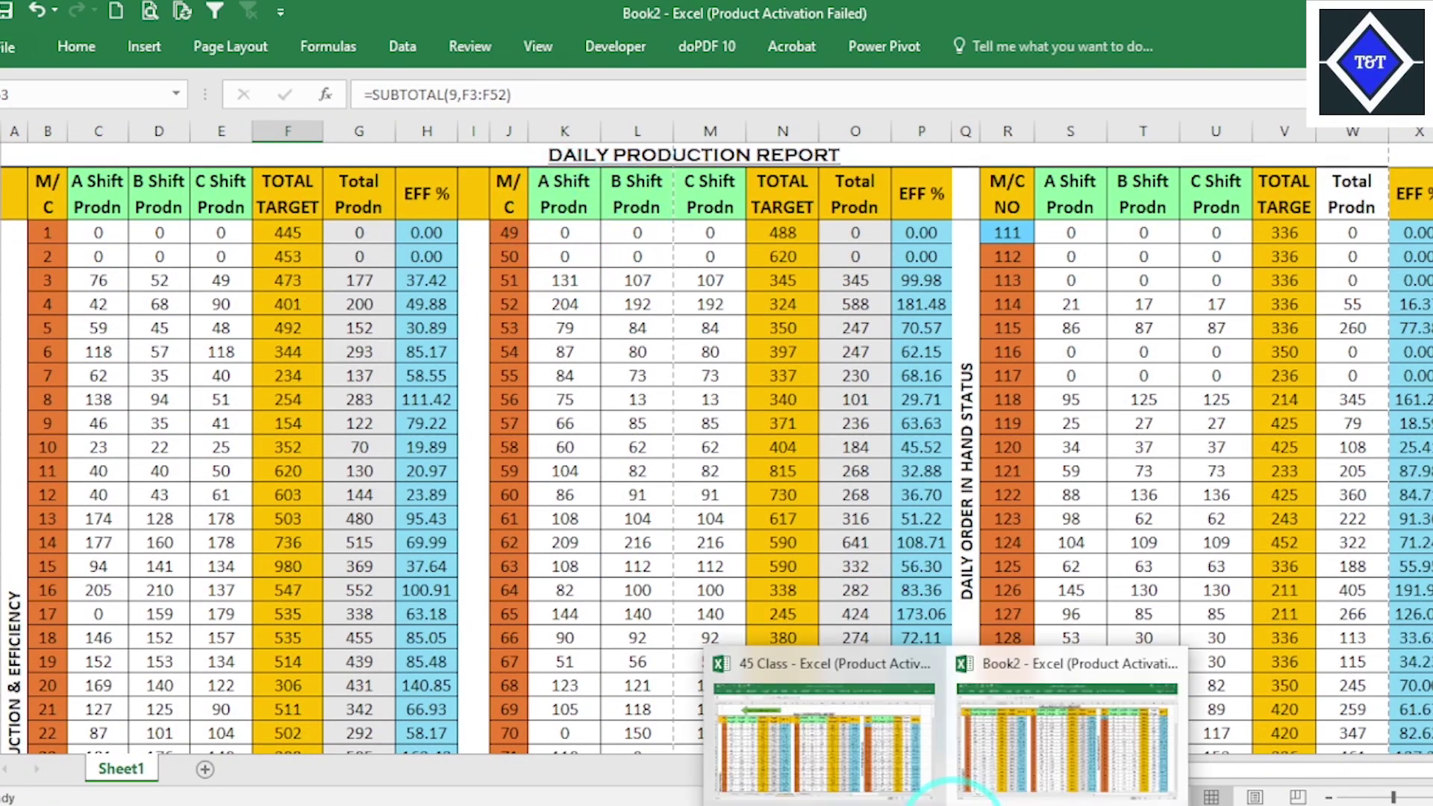
# Step: Check the 45 Class report, return to Book2 and narrow the second block's A, B and C Shift Prodn columns K to M equally
pyautogui.click(841, 753)
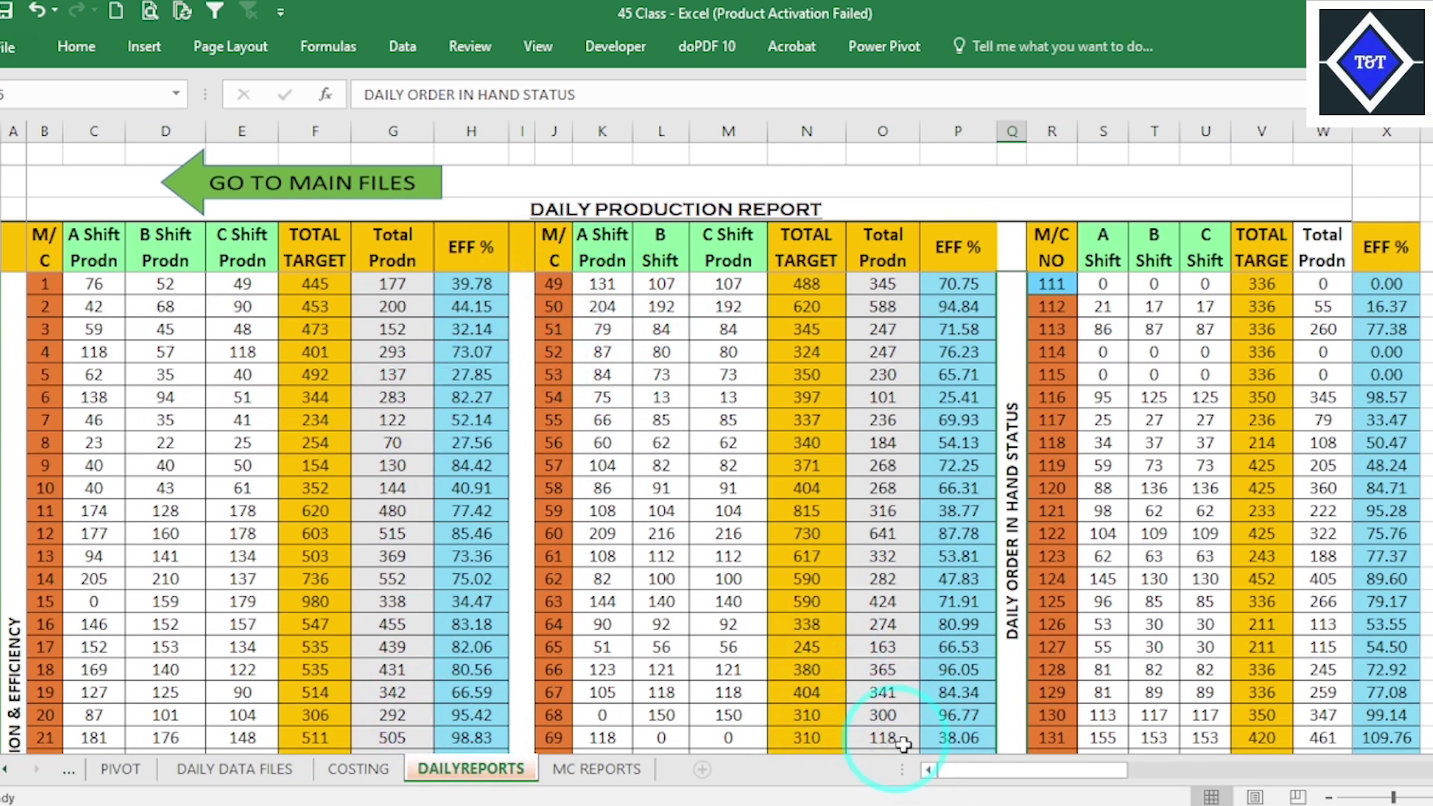
pyautogui.click(960, 805)
pyautogui.click(990, 722)
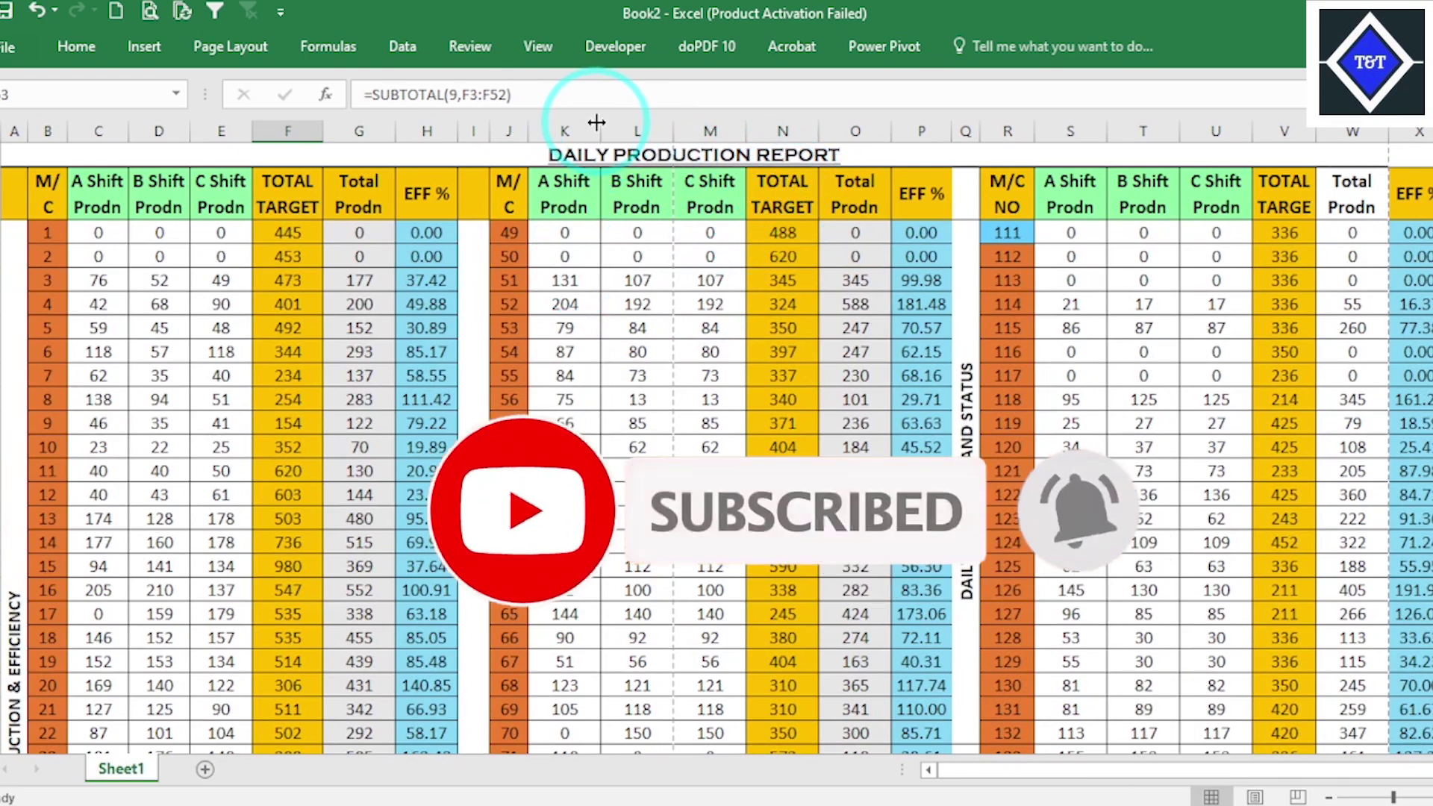
pyautogui.moveTo(597, 122); pyautogui.dragTo(724, 125)
pyautogui.scroll(-3, 763, 284)
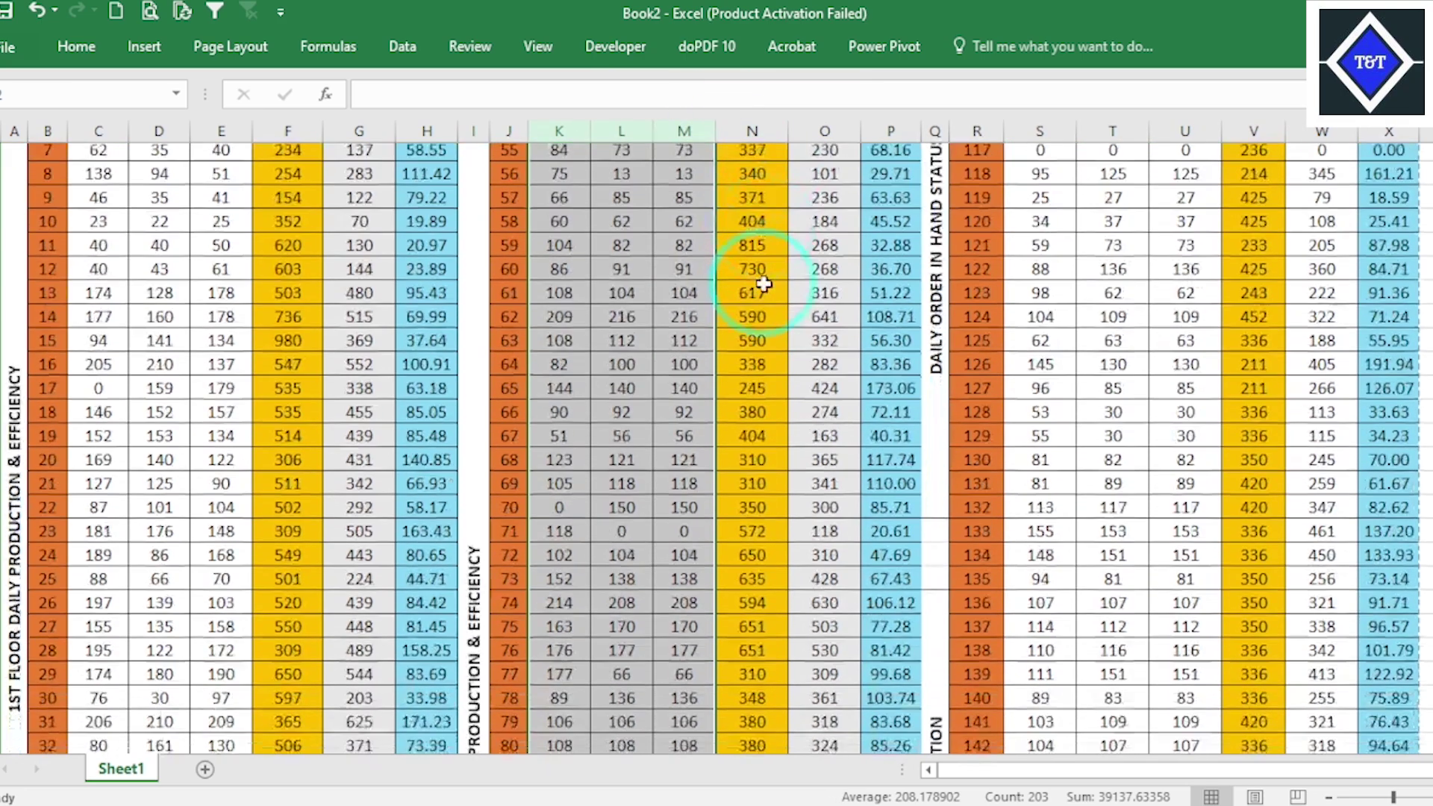
pyautogui.scroll(10, 760, 299)
pyautogui.scroll(15, 756, 312)
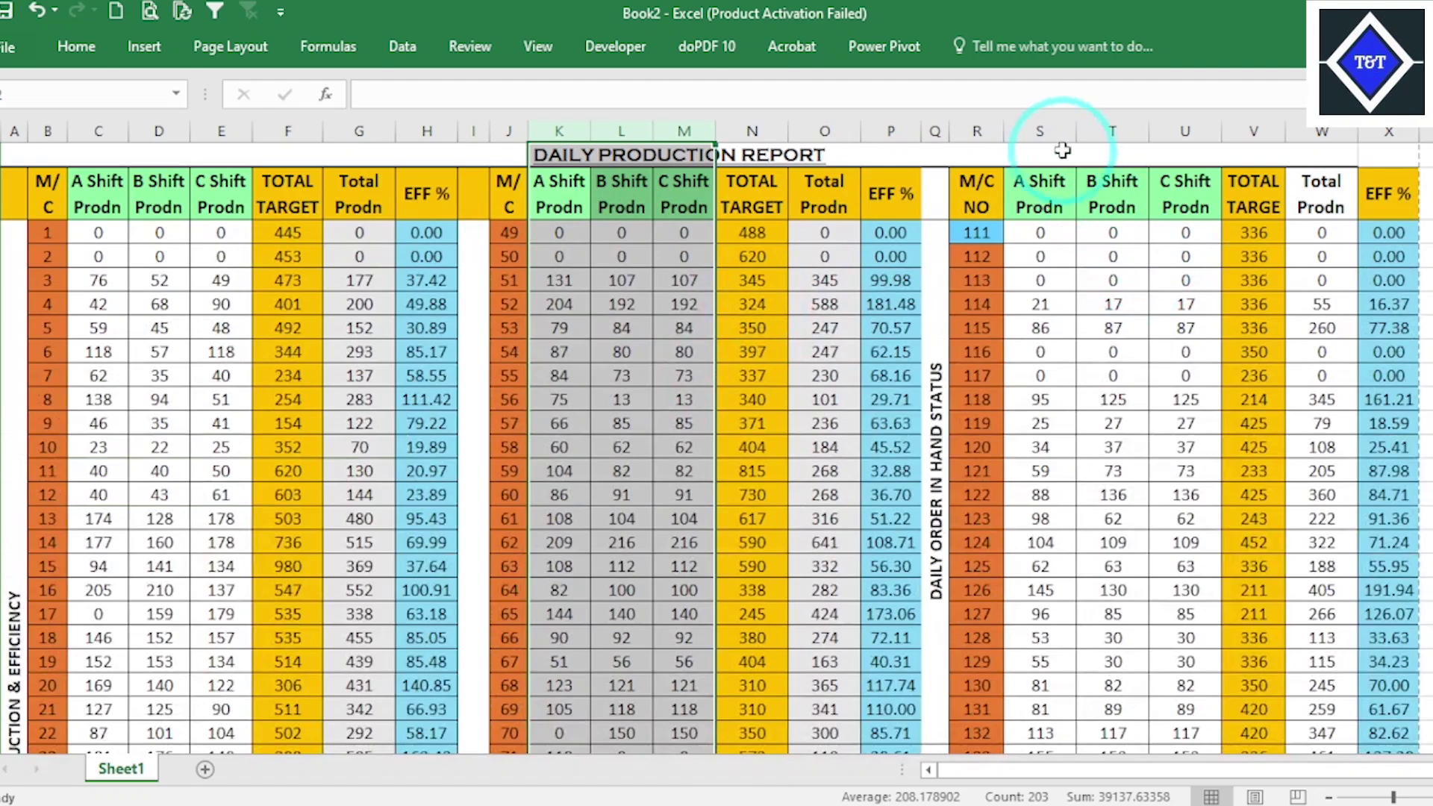
# Step: Narrow the third block's A, B and C Shift Prodn columns S to U equally, and slightly narrow its Total Prodn column W
pyautogui.moveTo(1043, 131); pyautogui.dragTo(1211, 125)
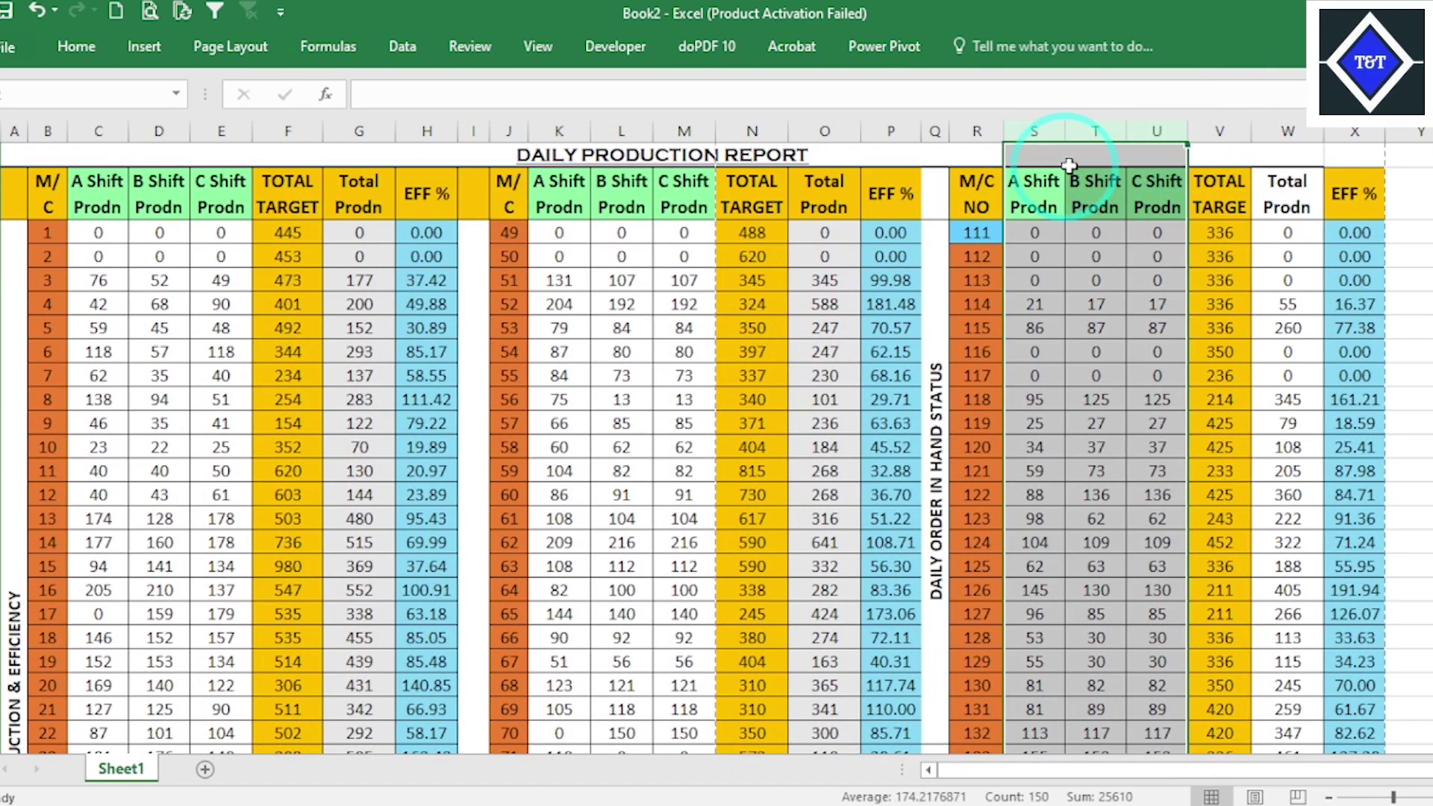
pyautogui.moveTo(1328, 132); pyautogui.dragTo(1314, 132)
pyautogui.scroll(-15, 1269, 313)
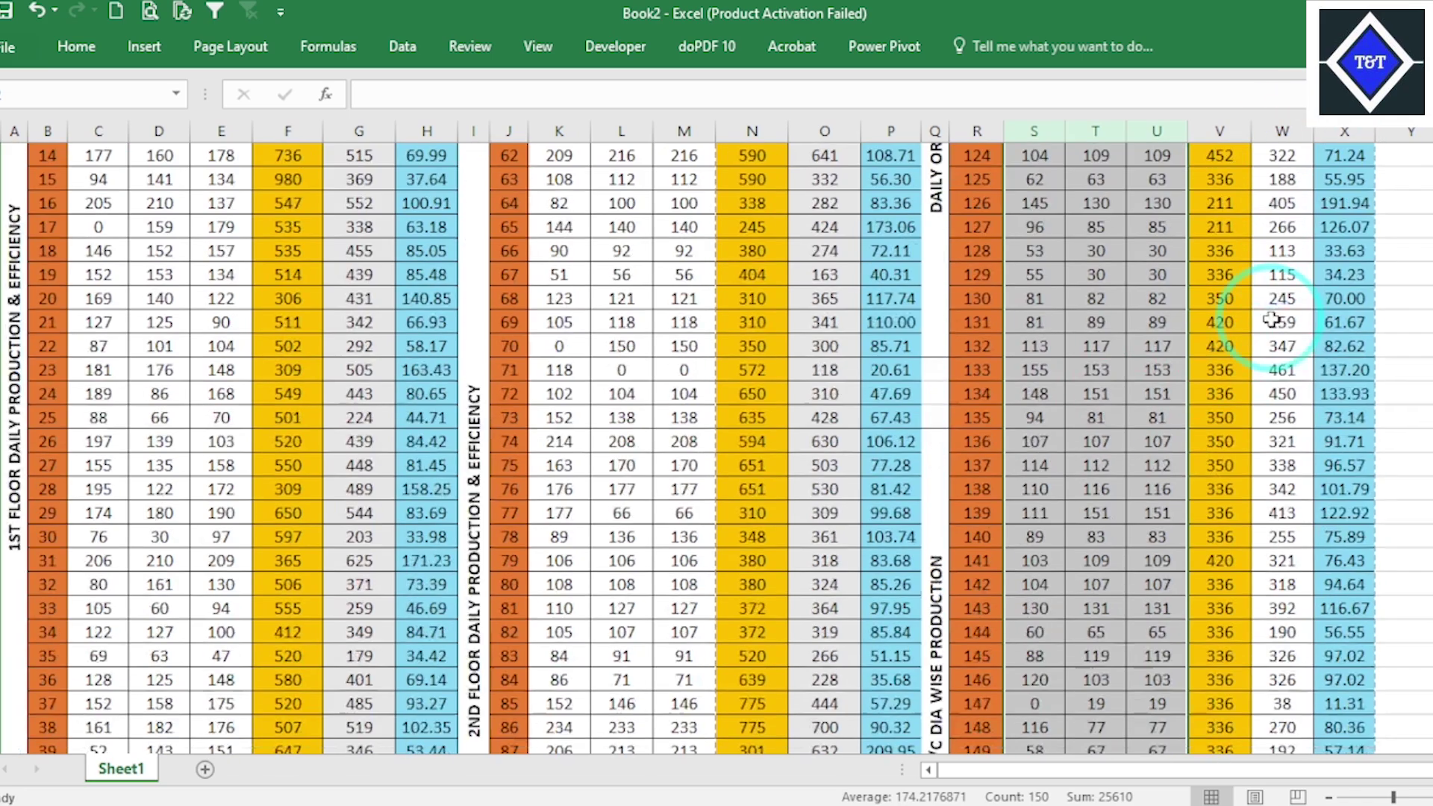
pyautogui.scroll(-3, 1054, 417)
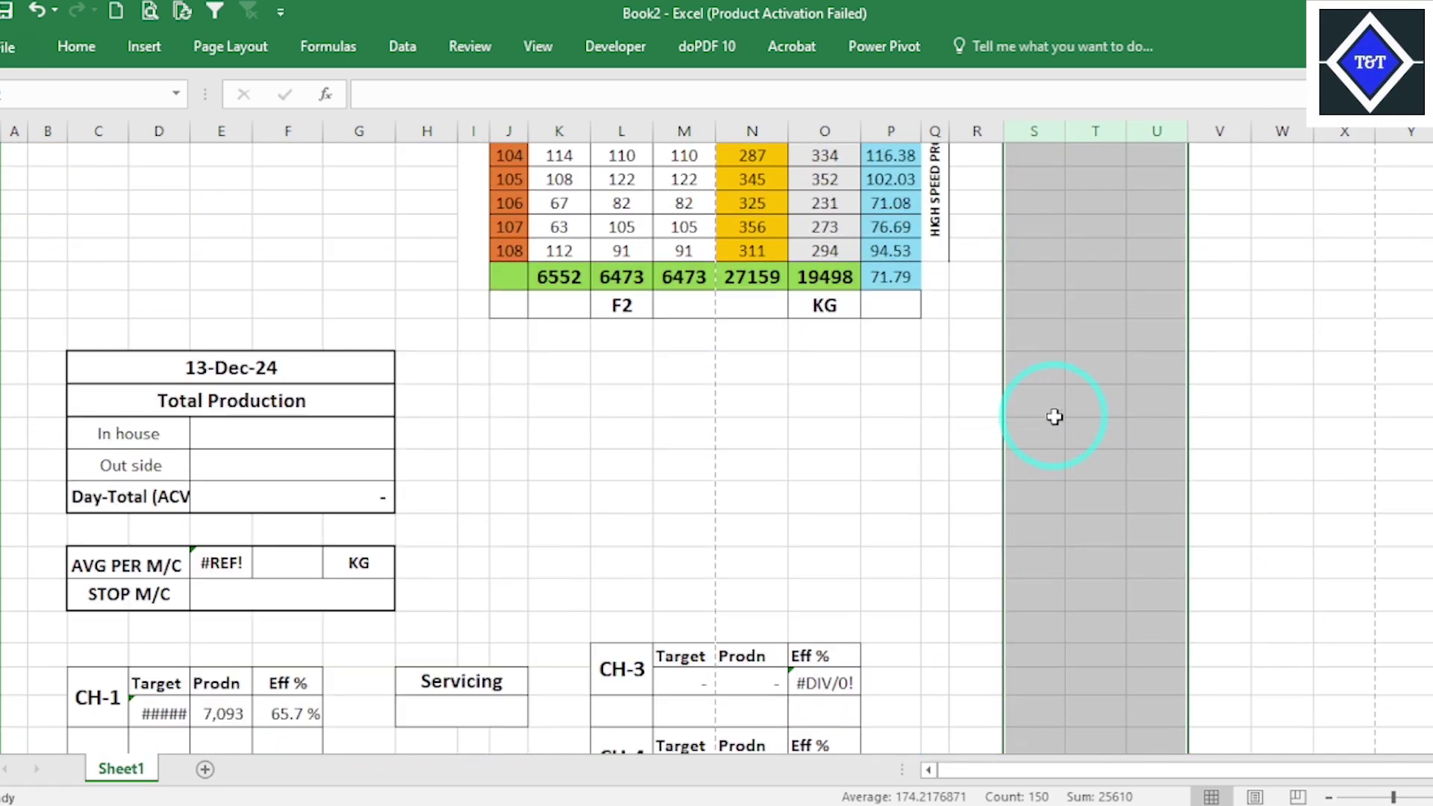
pyautogui.click(695, 481)
pyautogui.scroll(18, 739, 455)
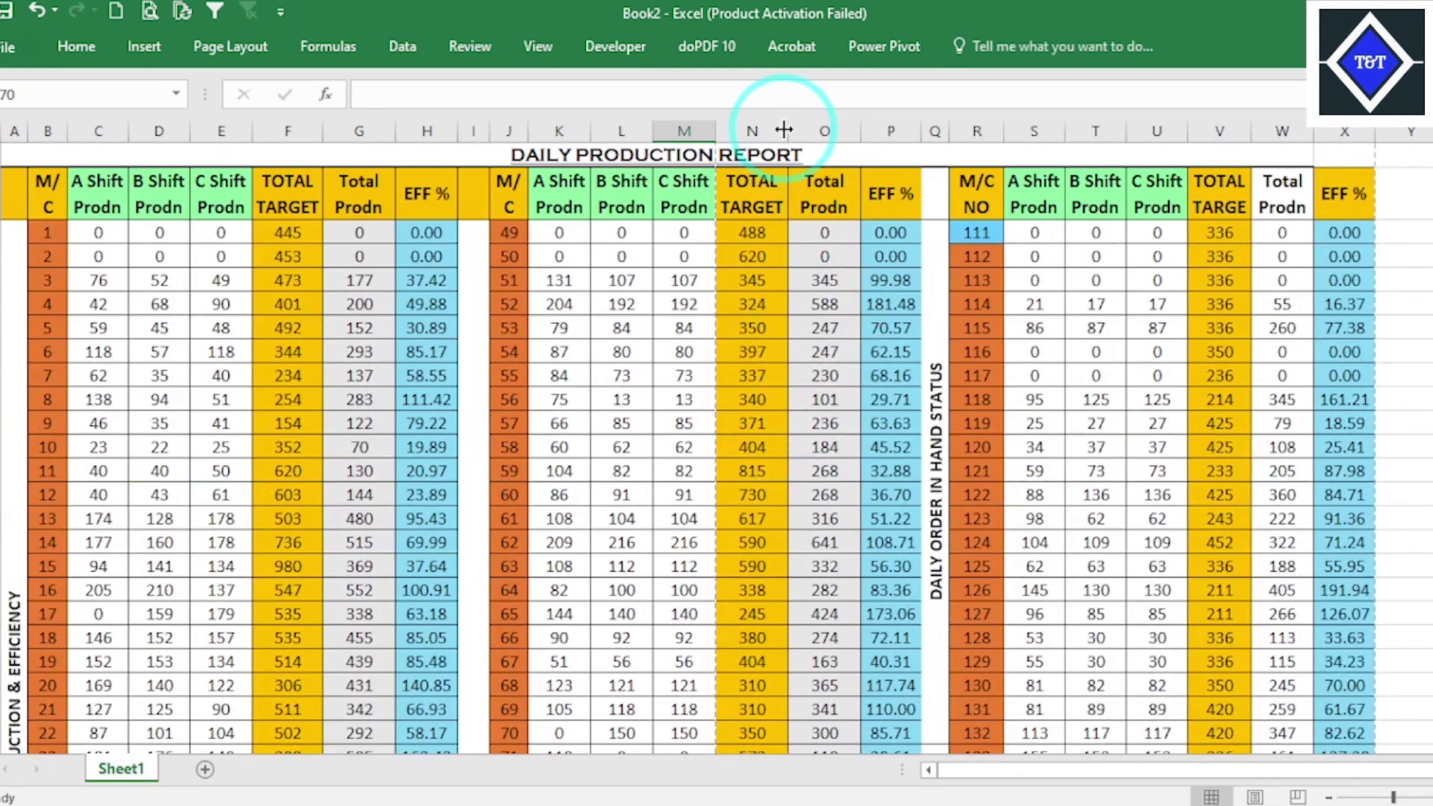
# Step: Slightly narrow the second block's TOTAL TARGET column N and widen the third block's TOTAL TARGET column V until its header fits
pyautogui.moveTo(784, 130); pyautogui.dragTo(787, 125)
pyautogui.click(807, 131)
pyautogui.moveTo(1246, 131); pyautogui.dragTo(1256, 131)
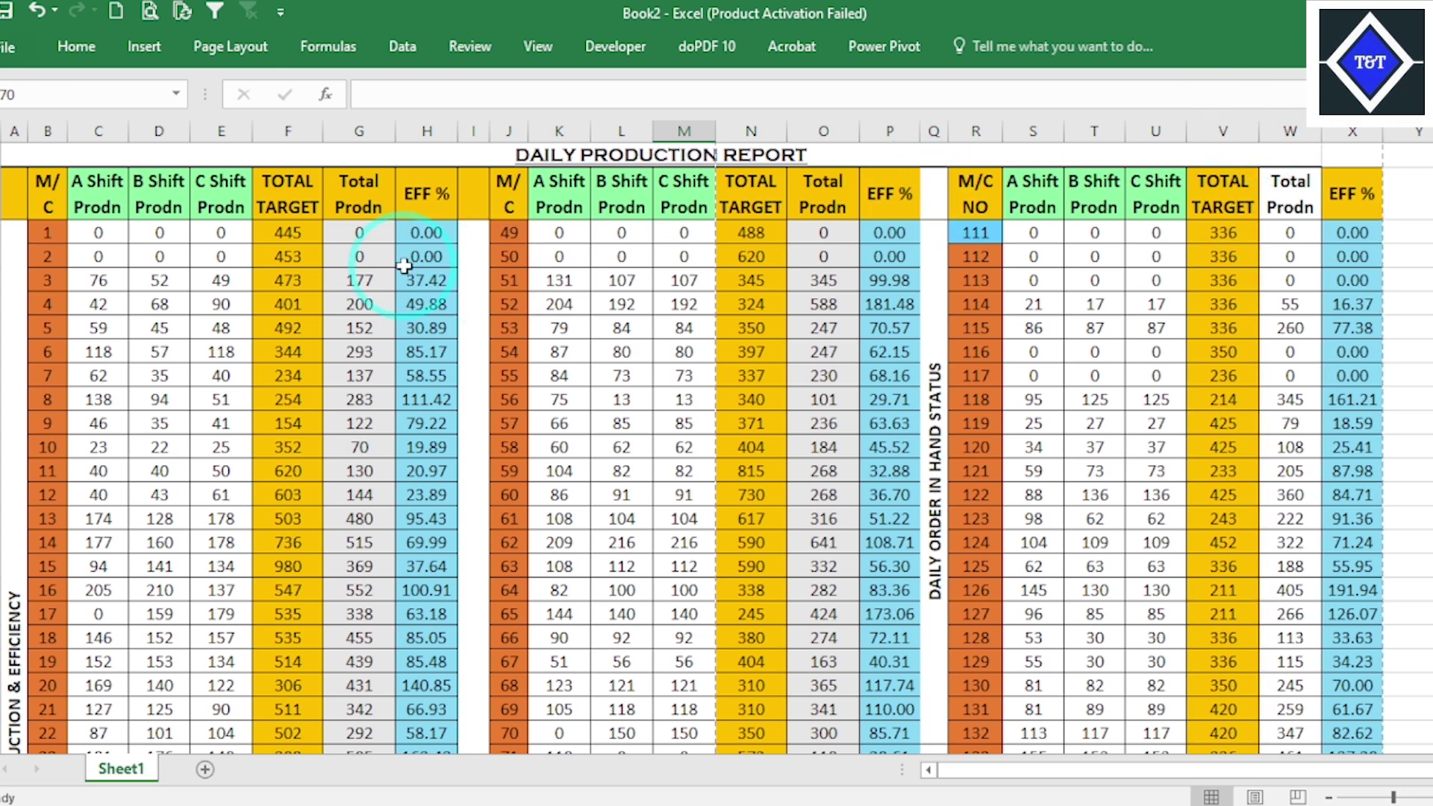
# Step: Narrow the first block's Total Prodn column G only as far as the subtotal in its green total row still fits
pyautogui.moveTo(399, 134); pyautogui.dragTo(389, 134)
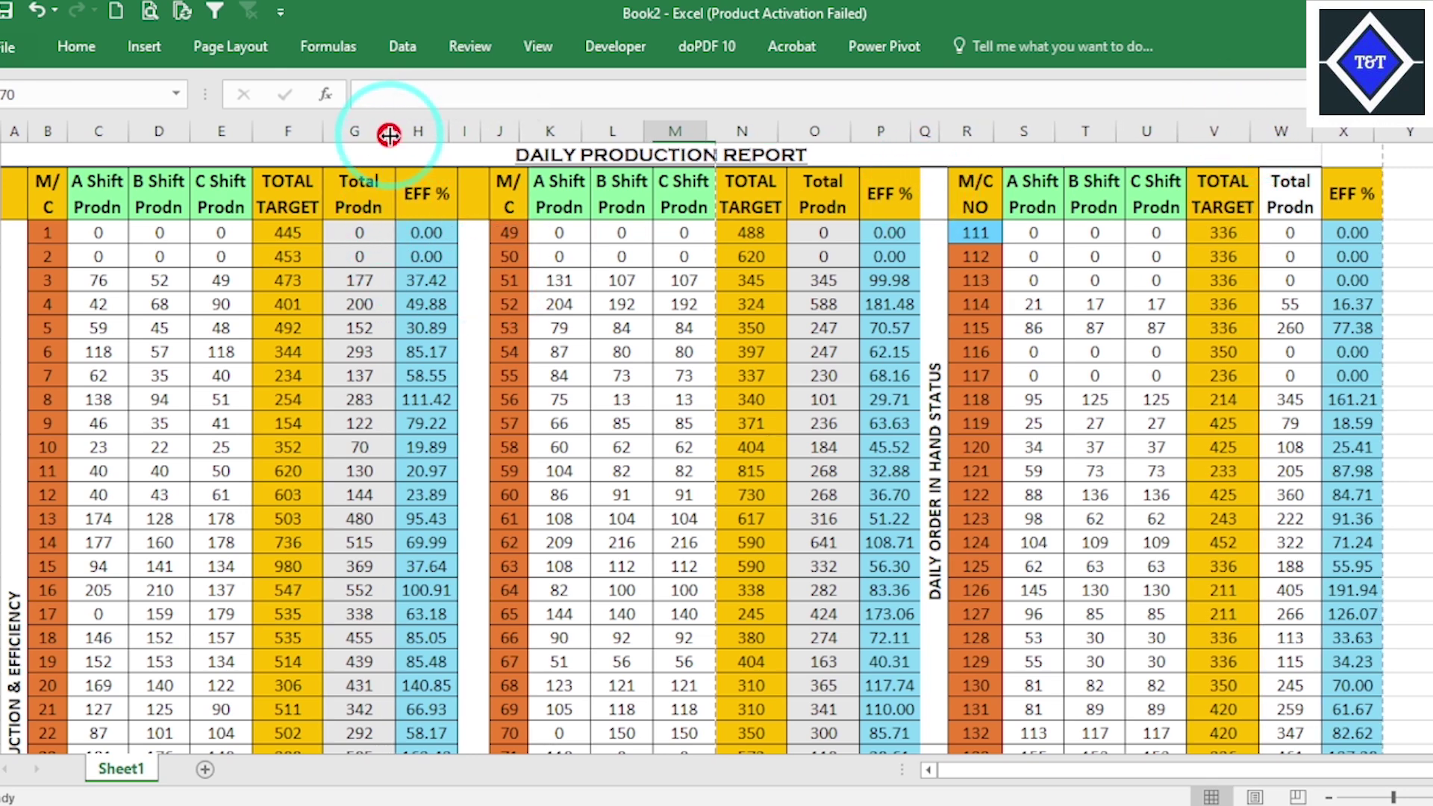
pyautogui.scroll(-7, 485, 351)
pyautogui.scroll(-12, 493, 370)
pyautogui.scroll(9, 492, 370)
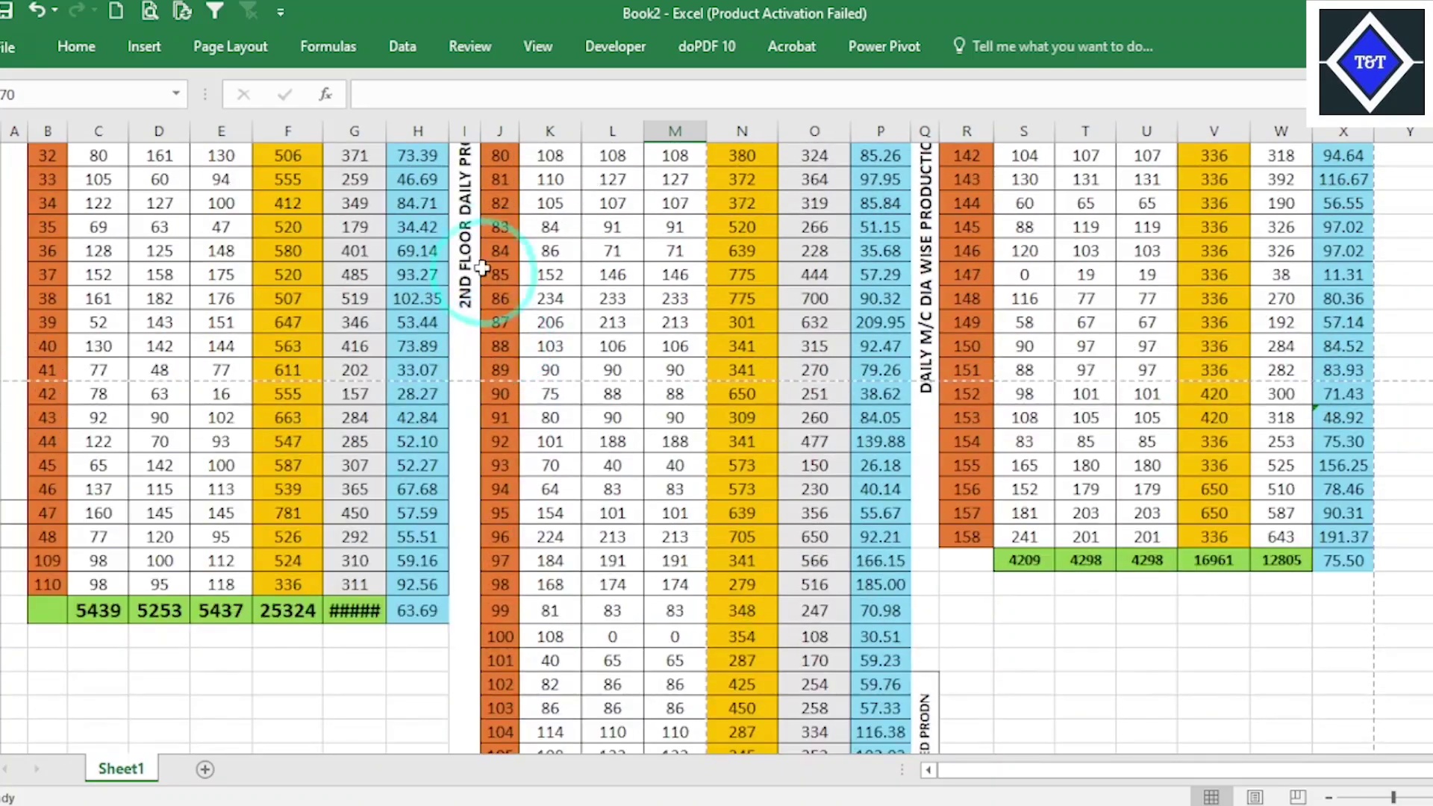
pyautogui.moveTo(386, 130); pyautogui.dragTo(397, 132)
pyautogui.scroll(6, 505, 352)
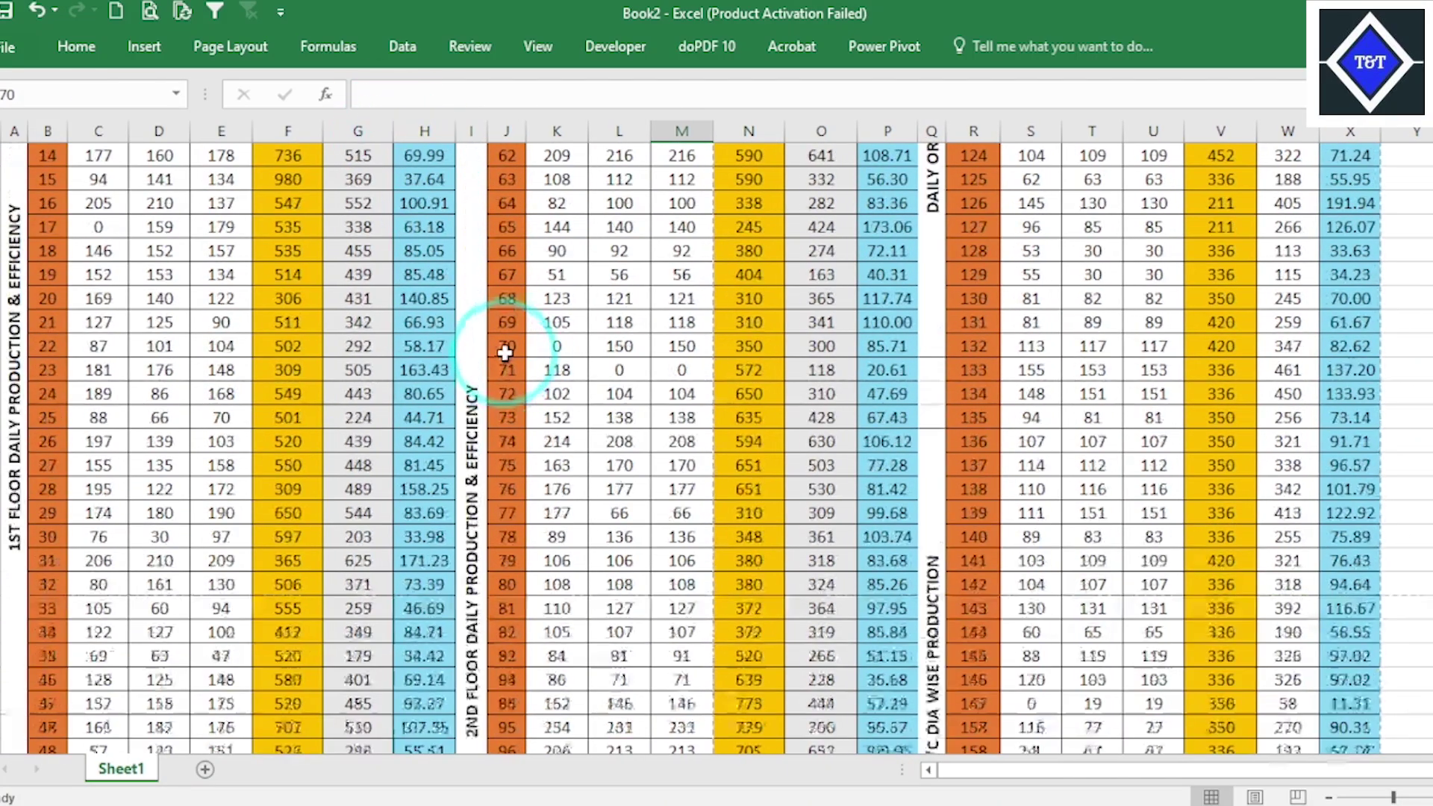
pyautogui.scroll(-9, 321, 366)
pyautogui.scroll(14, 384, 389)
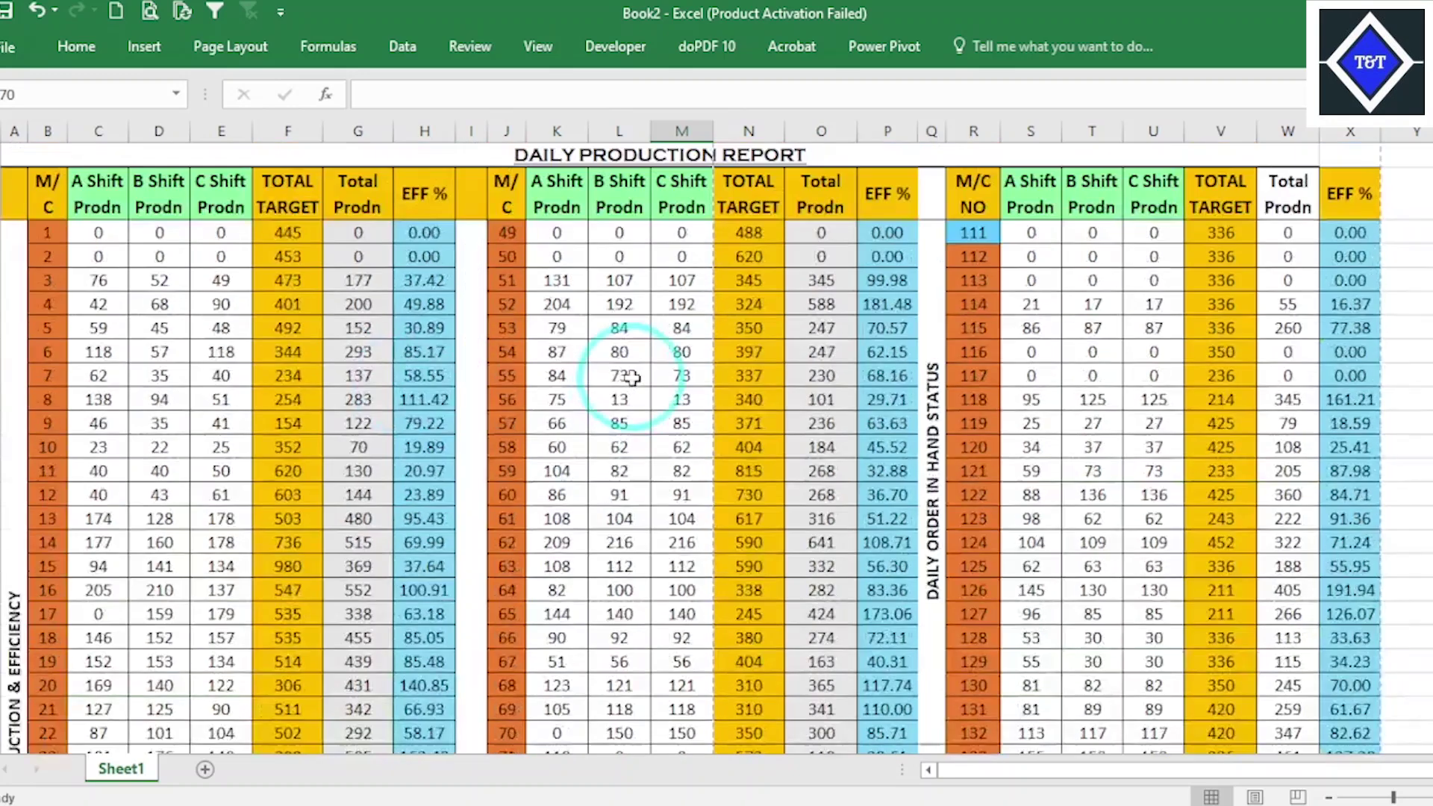
# Step: Save the Book2 workbook with the adjusted column widths
pyautogui.press('super')
pyautogui.press('Escape')
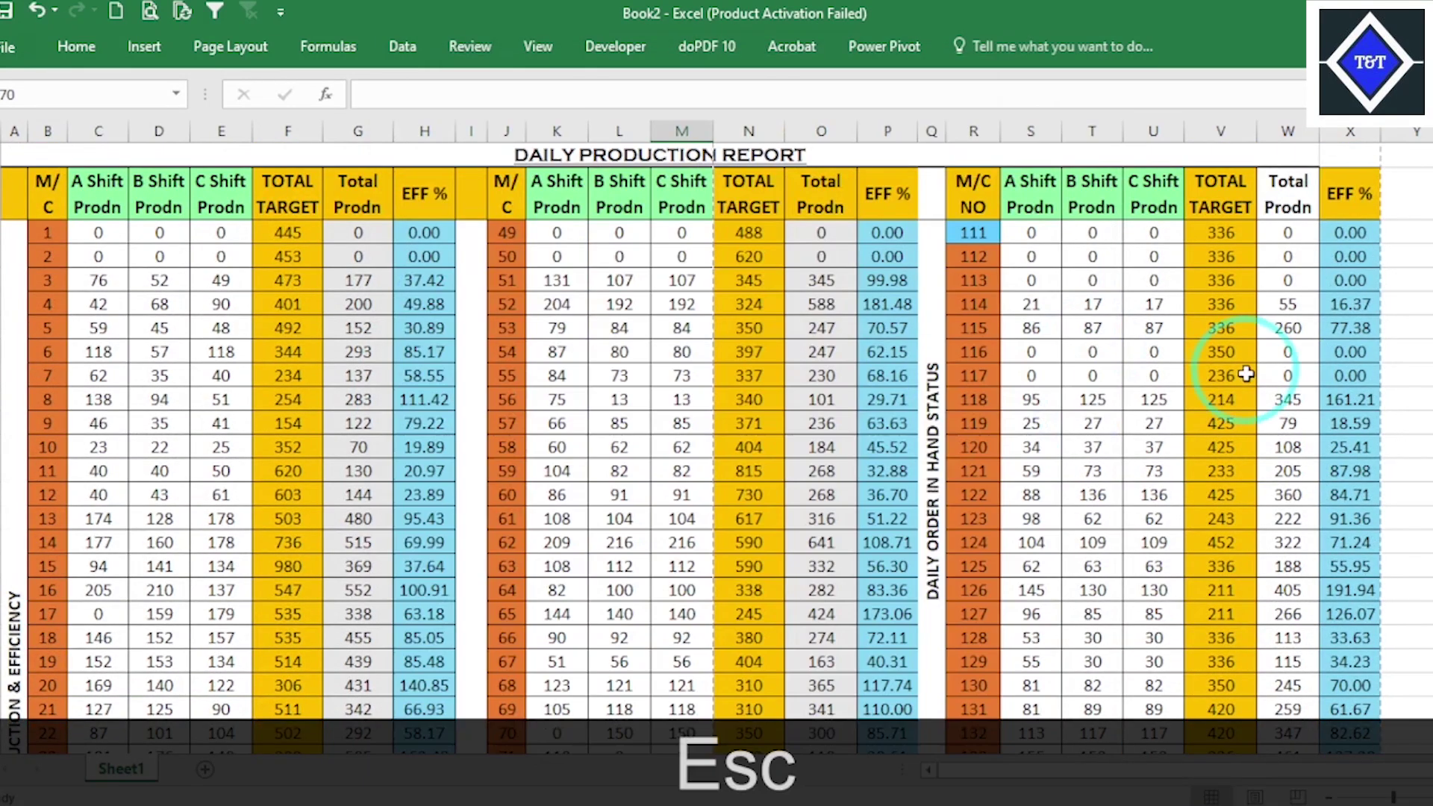
pyautogui.hotkey('ctrl', 's')
pyautogui.click(370, 357)
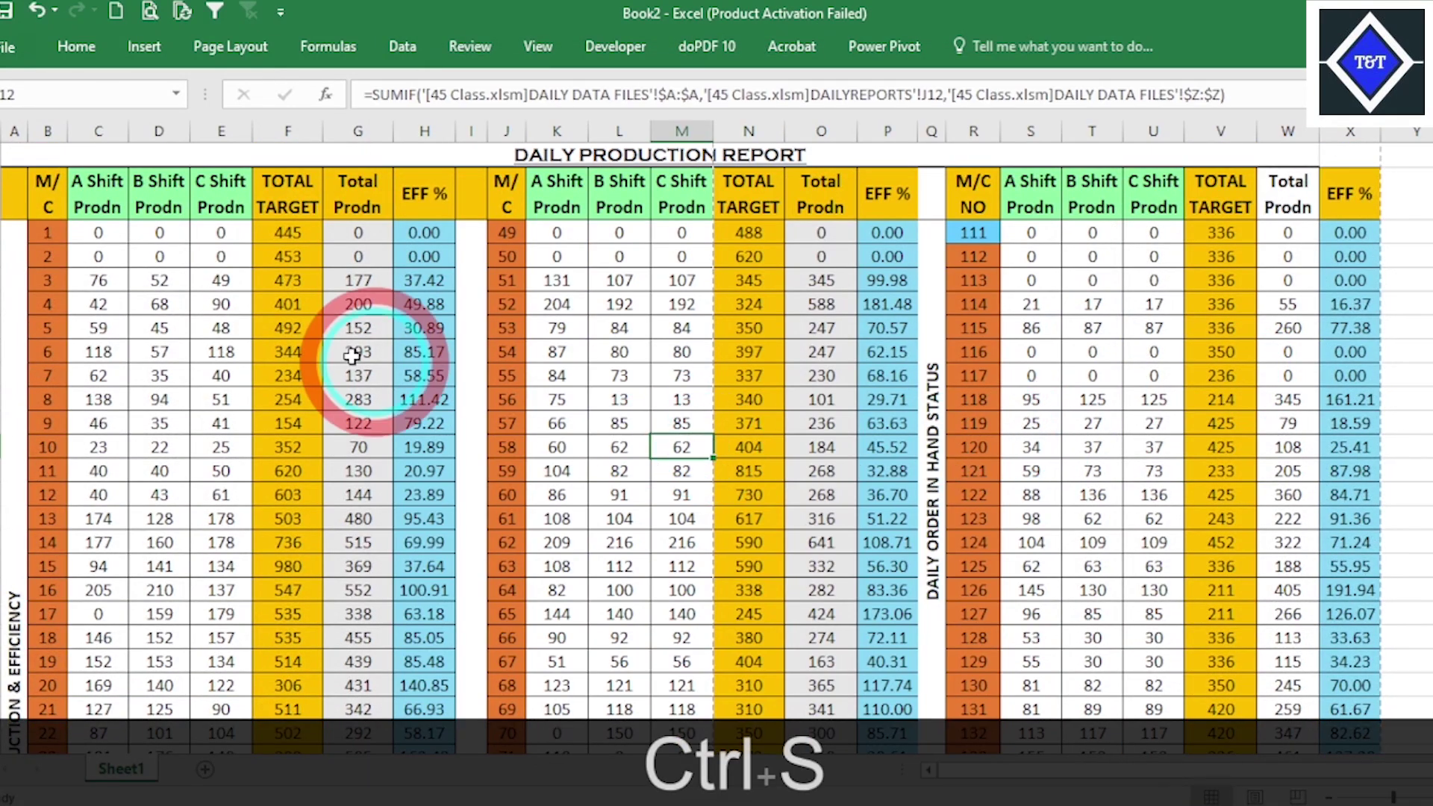
pyautogui.click(424, 351)
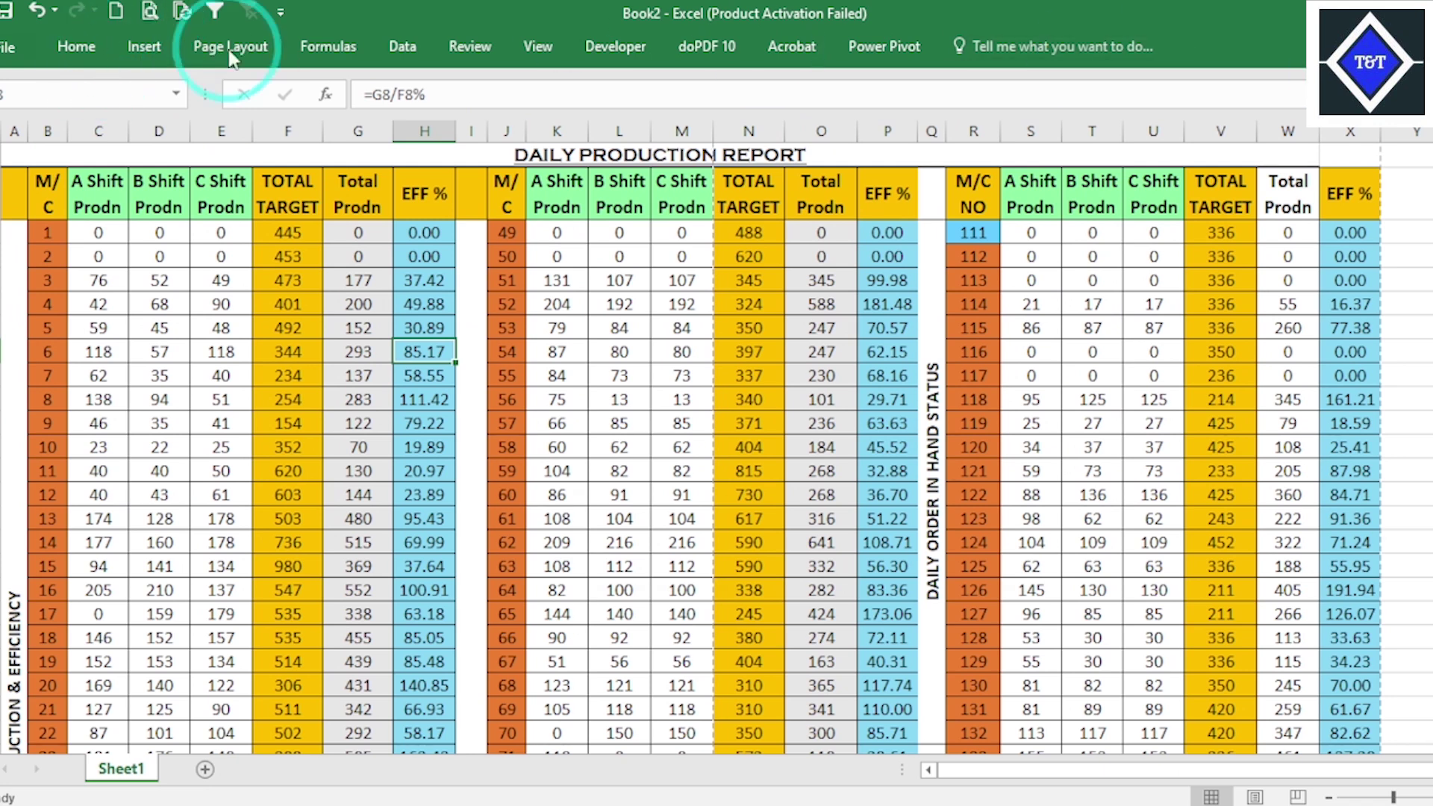
# Step: Bring up the print preview of the report and page through to its third page
pyautogui.click(77, 48)
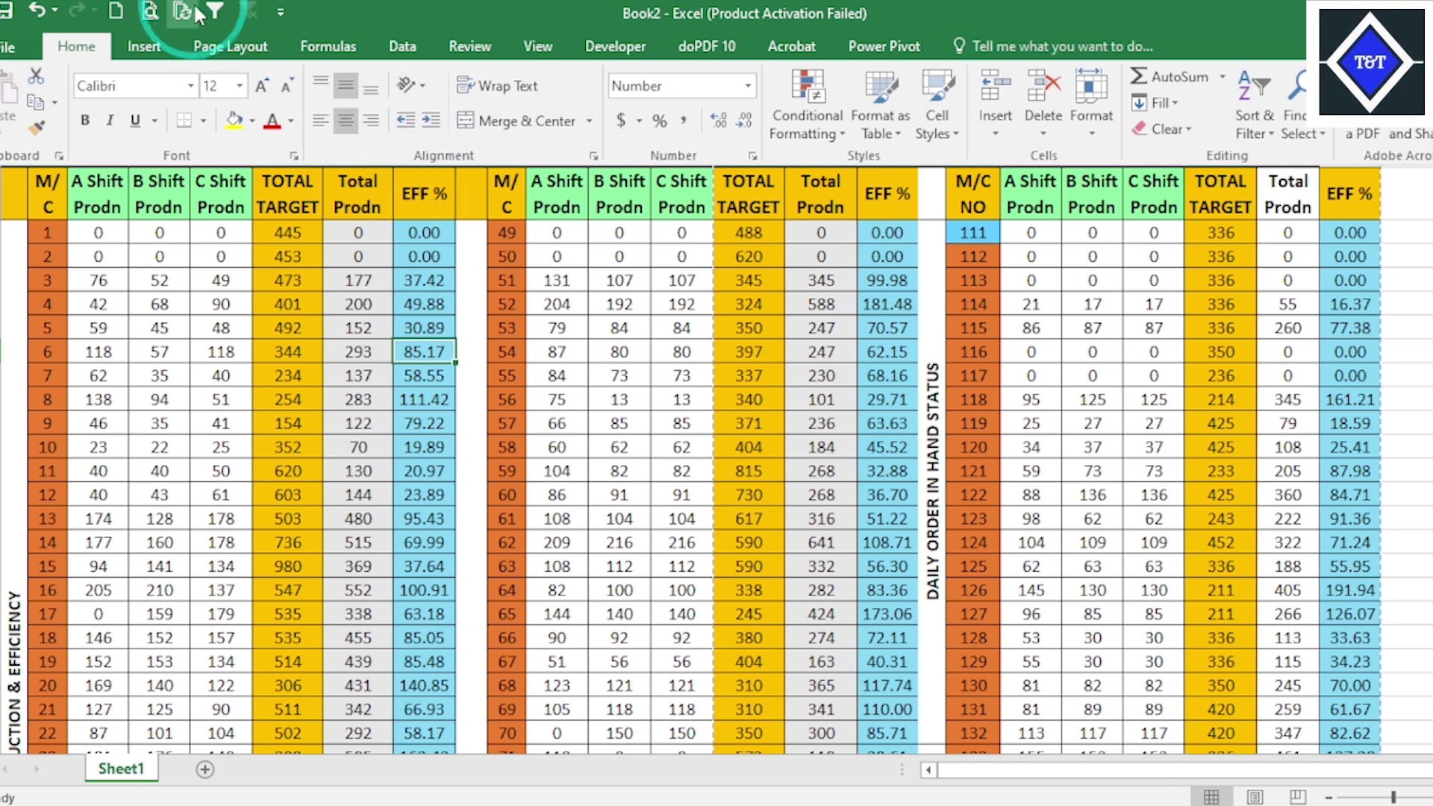
pyautogui.click(284, 14)
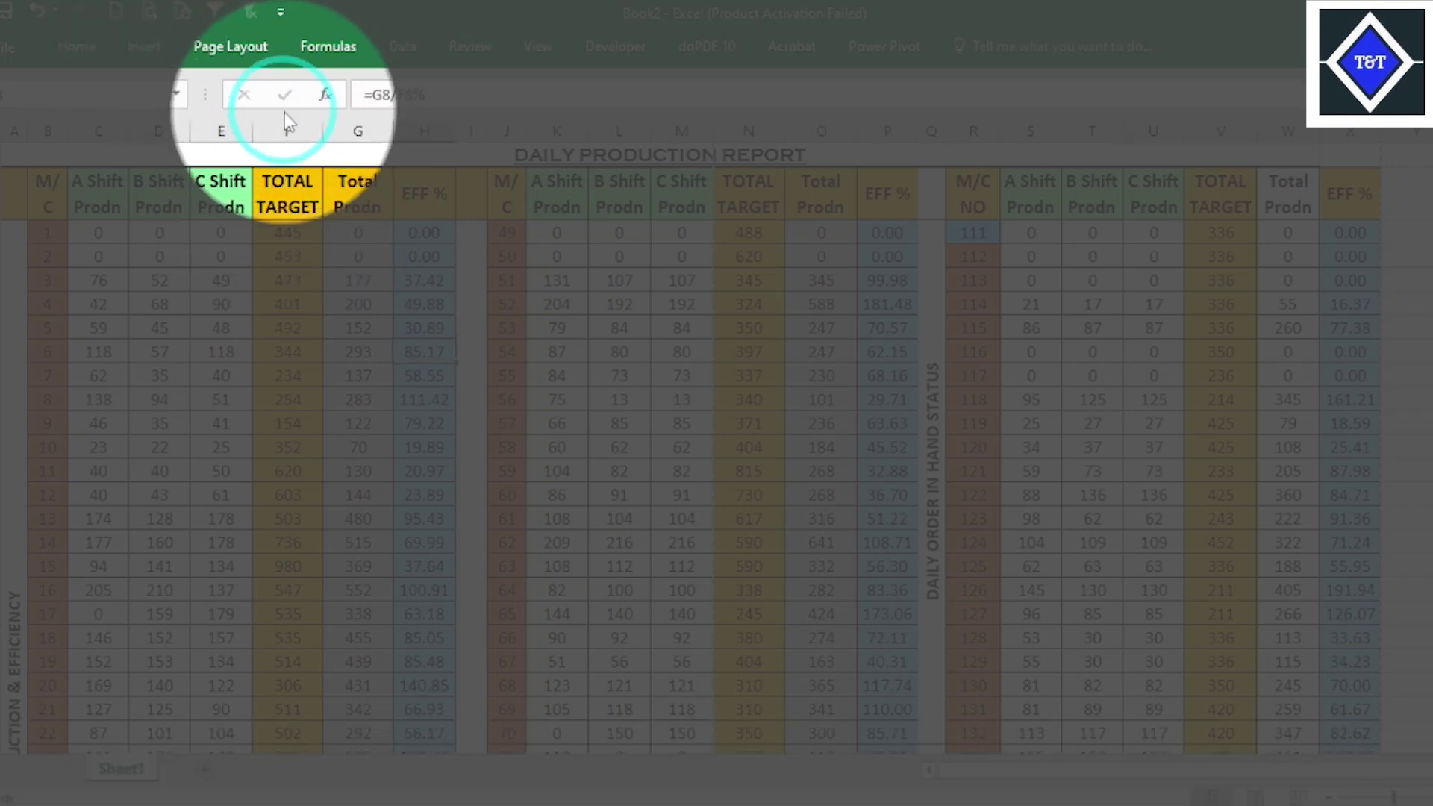
pyautogui.click(281, 13)
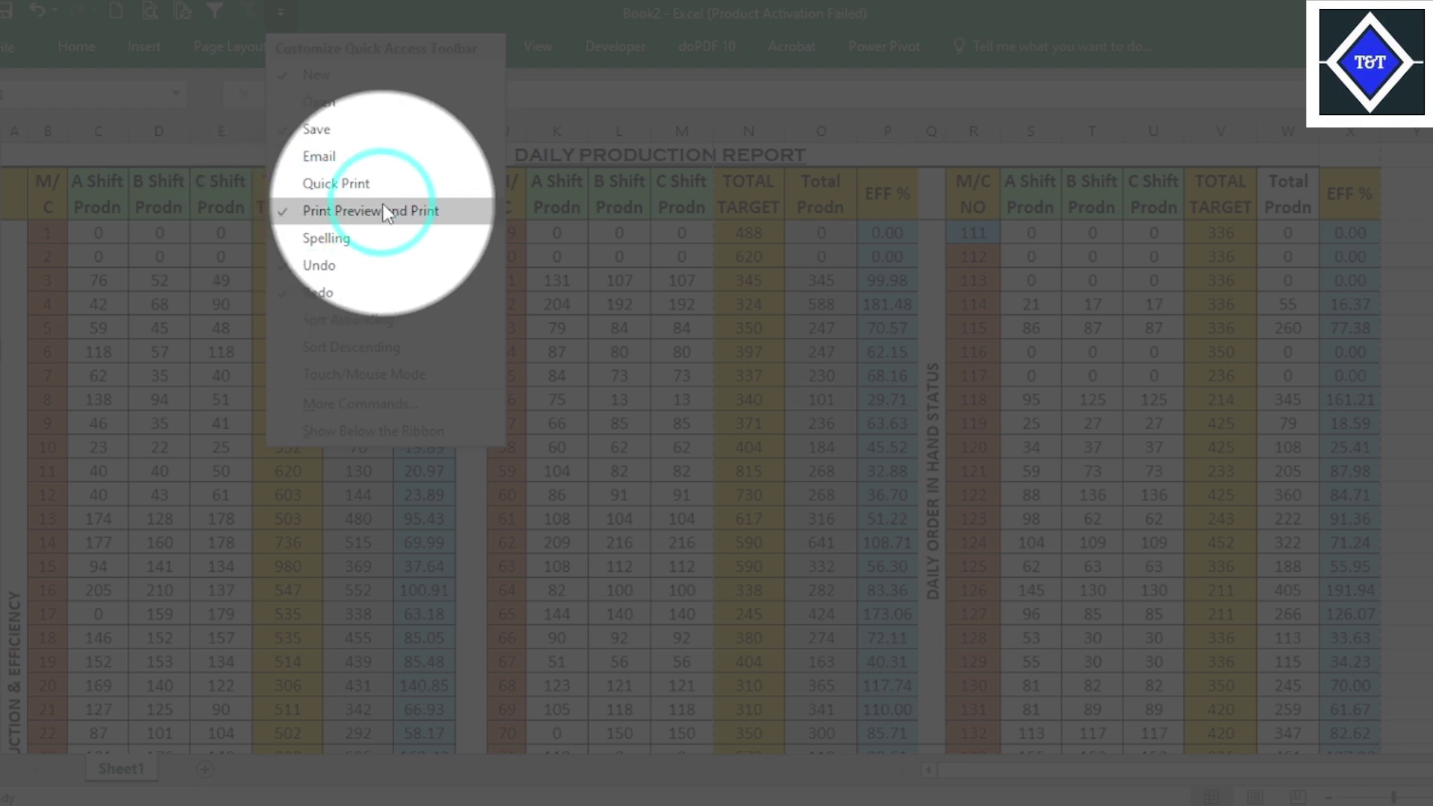
pyautogui.click(151, 13)
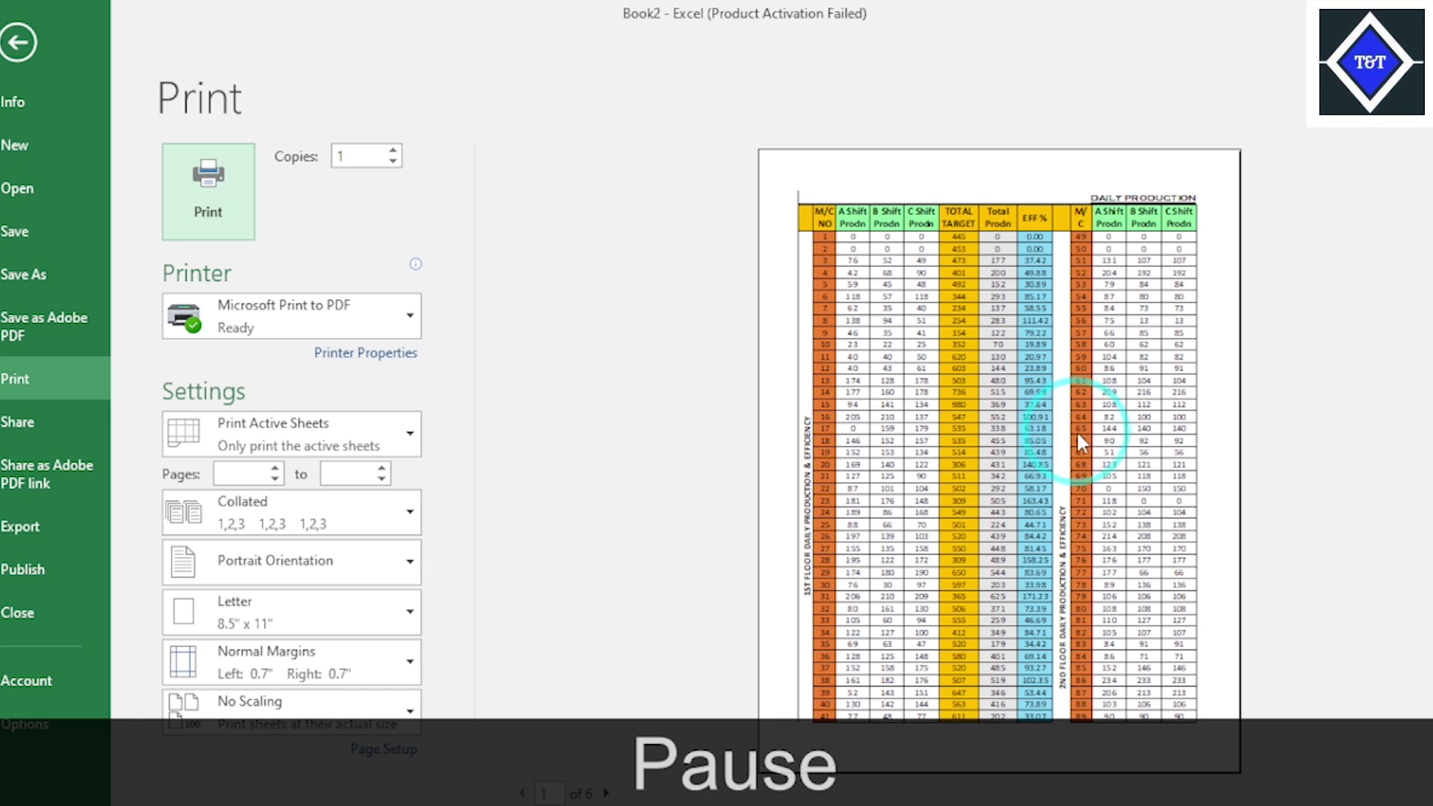
pyautogui.scroll(-2, 1158, 415)
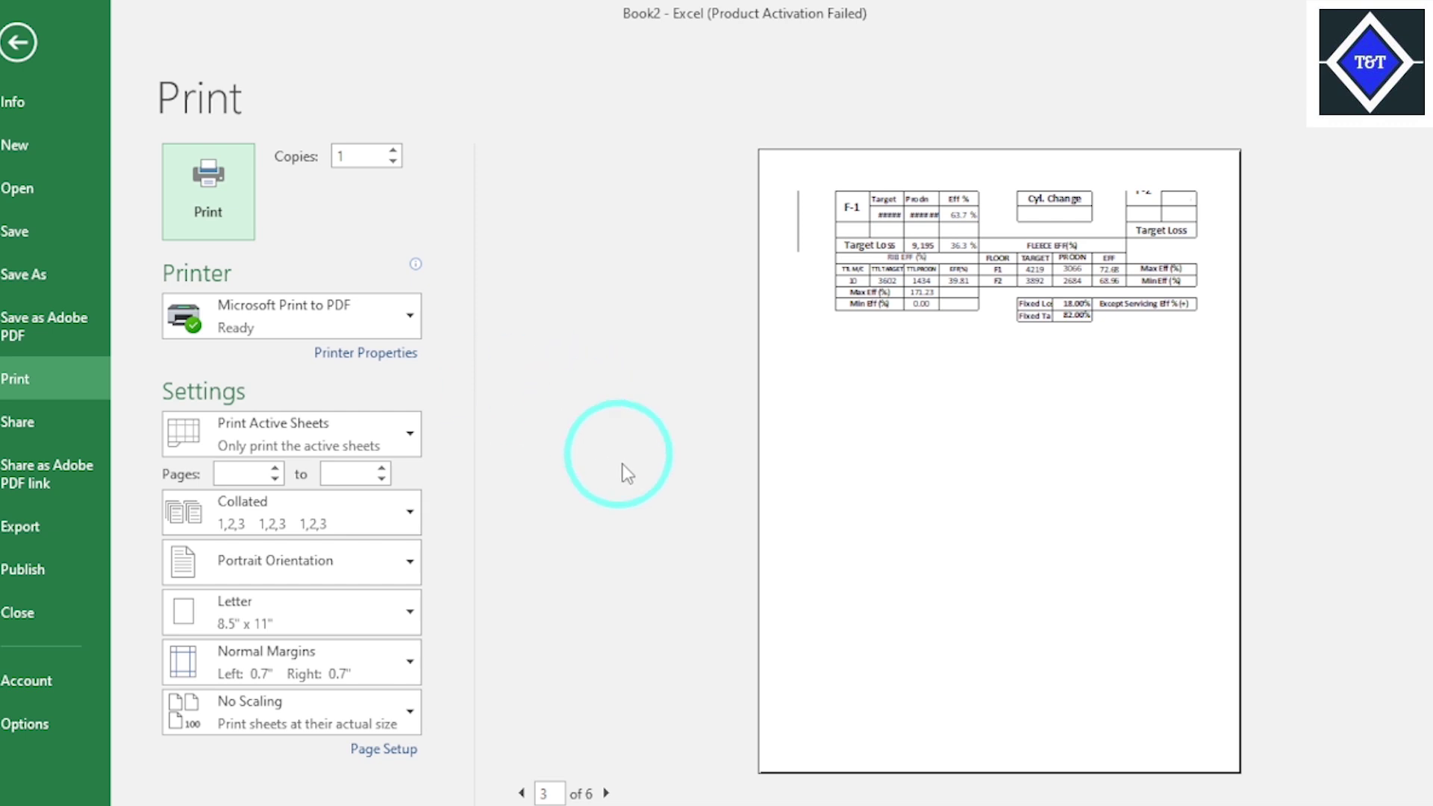
# Step: Look over the available printers without changing the selection, and set the paper size to A4
pyautogui.click(410, 317)
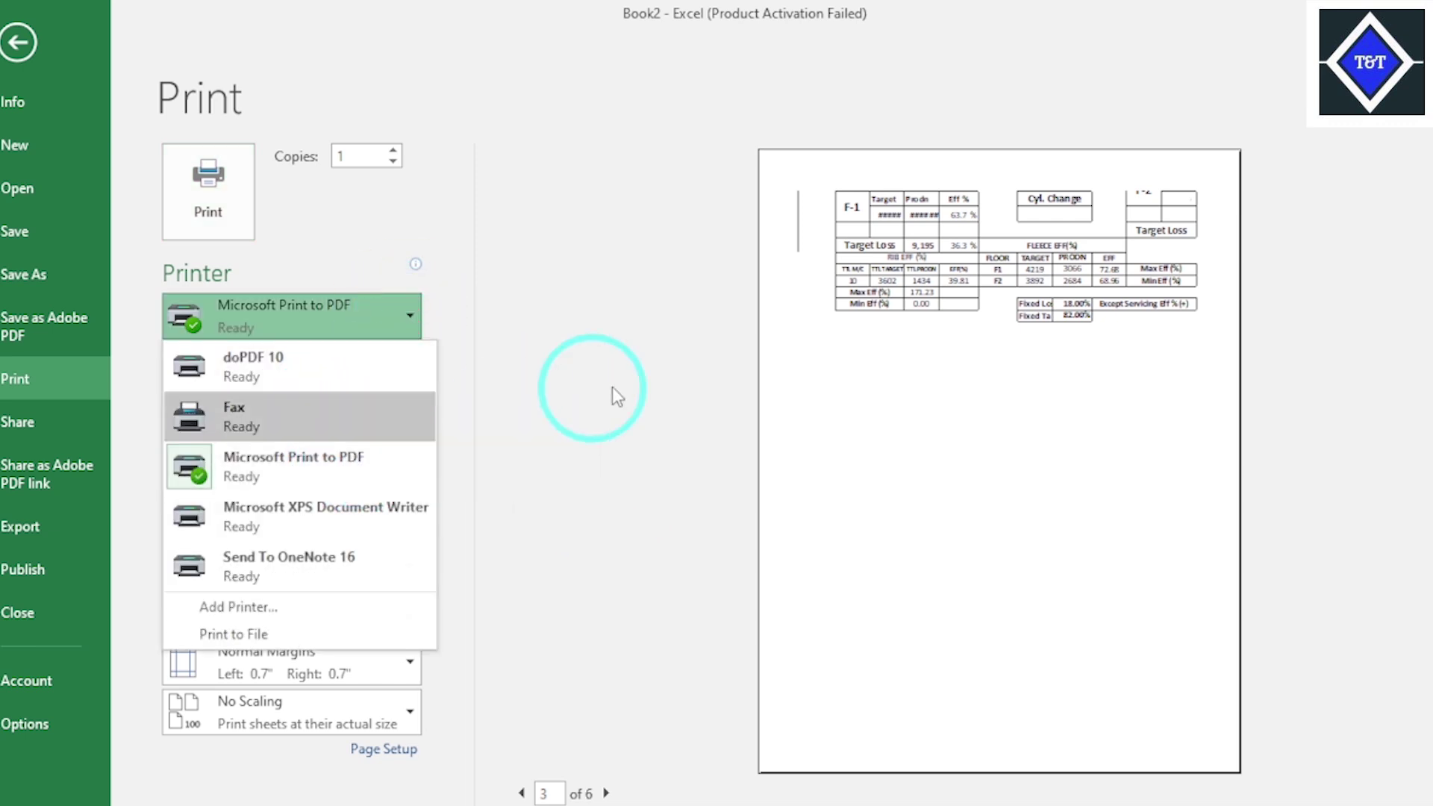
pyautogui.click(574, 401)
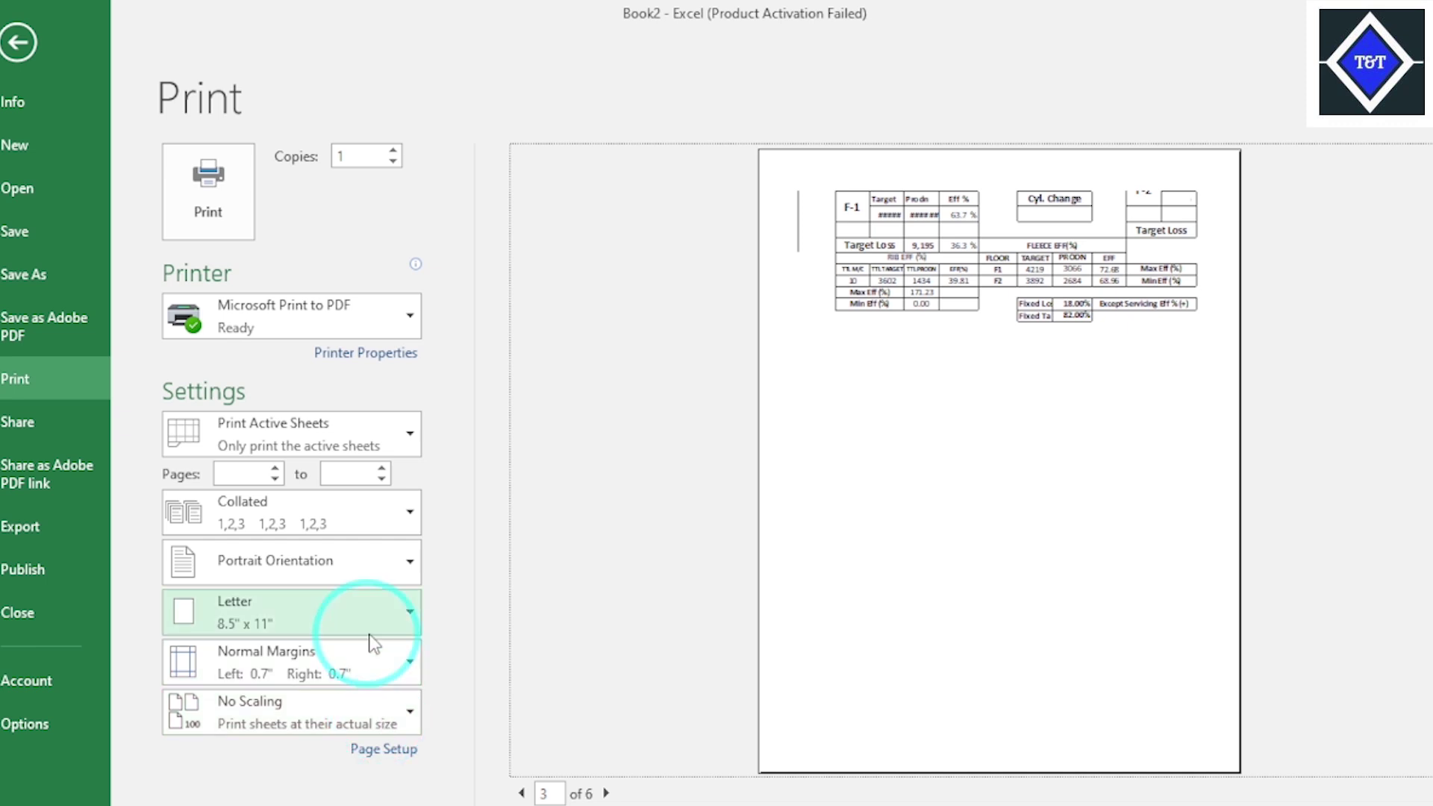
pyautogui.click(379, 619)
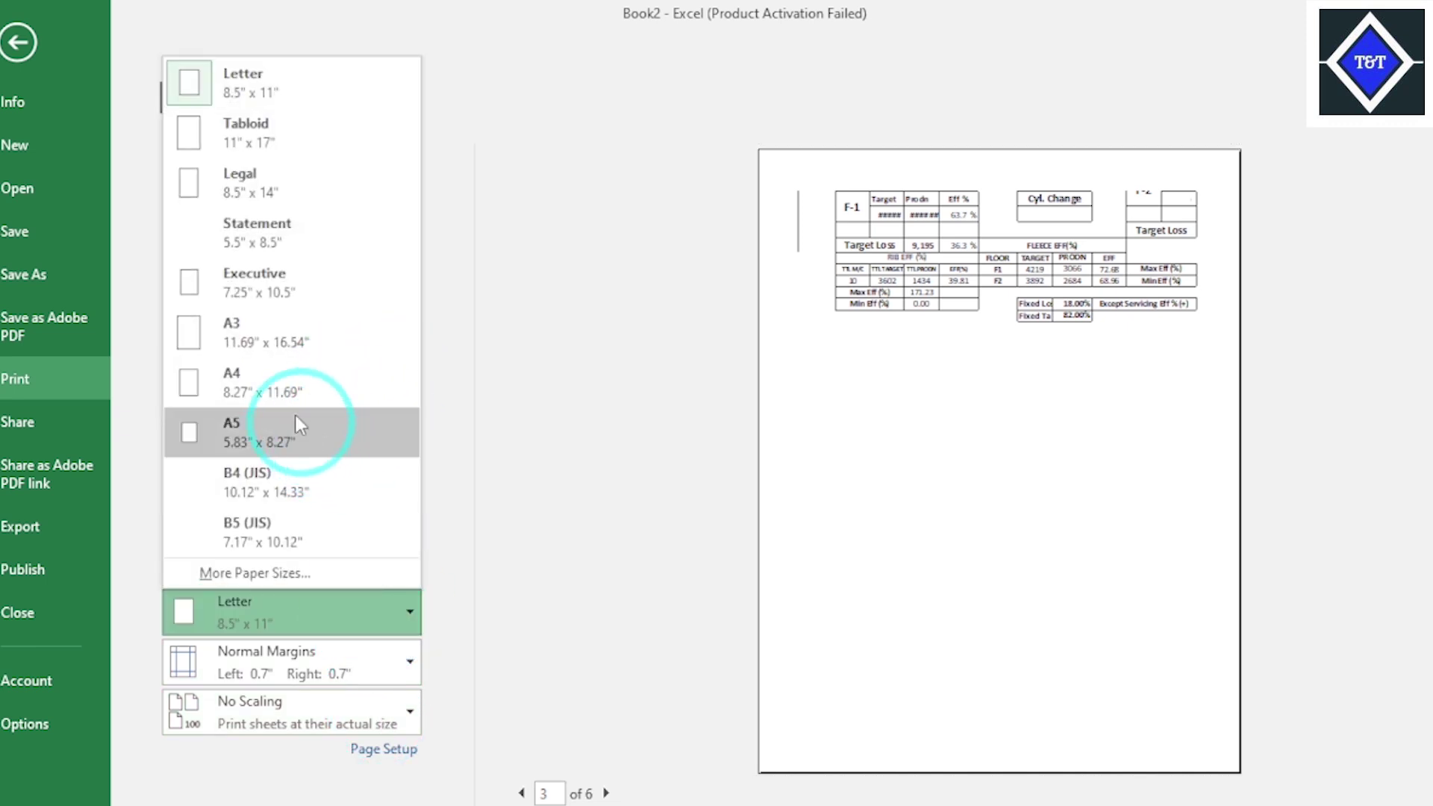
pyautogui.click(286, 387)
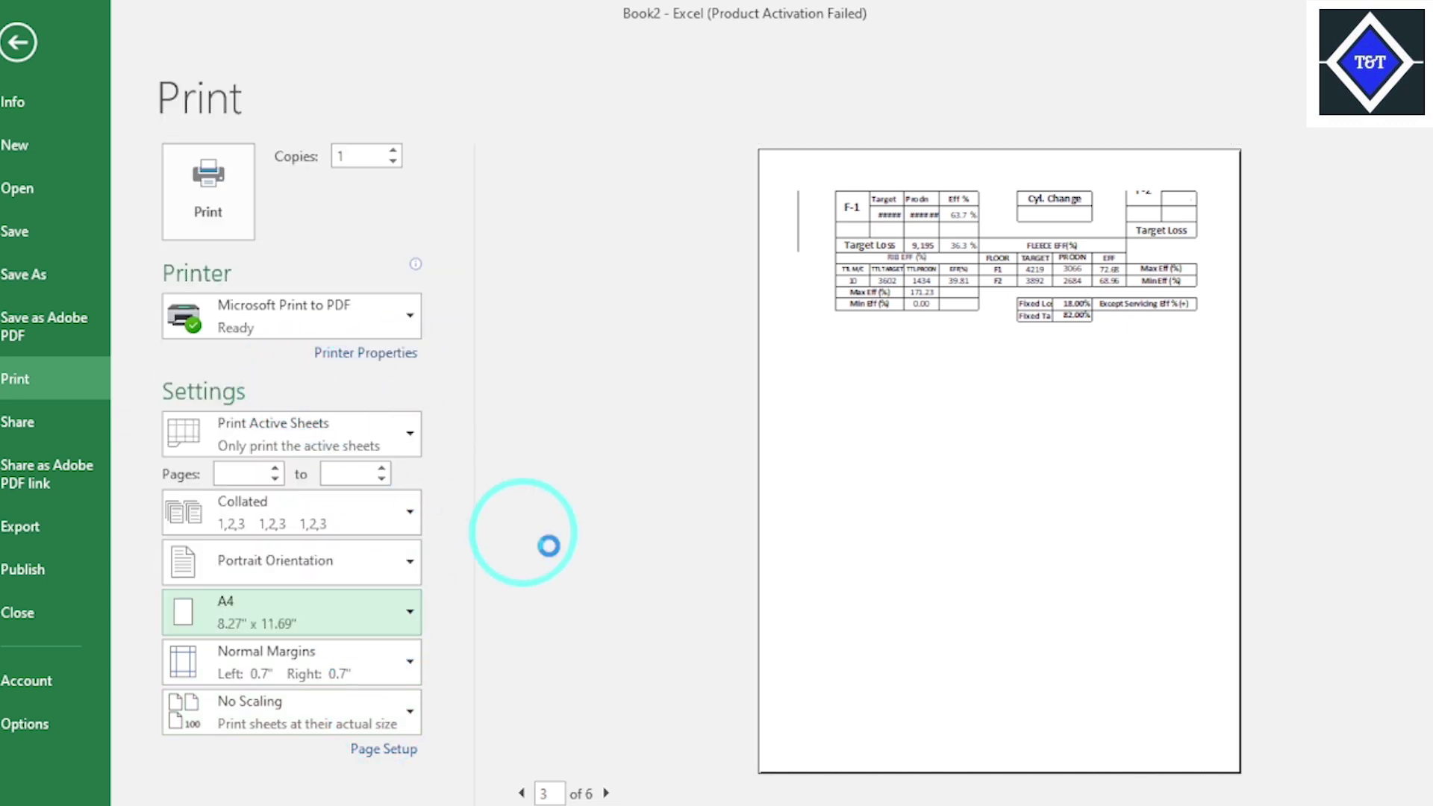
# Step: Open Page Setup and look through its margins, header/footer, sheet and page settings
pyautogui.click(394, 750)
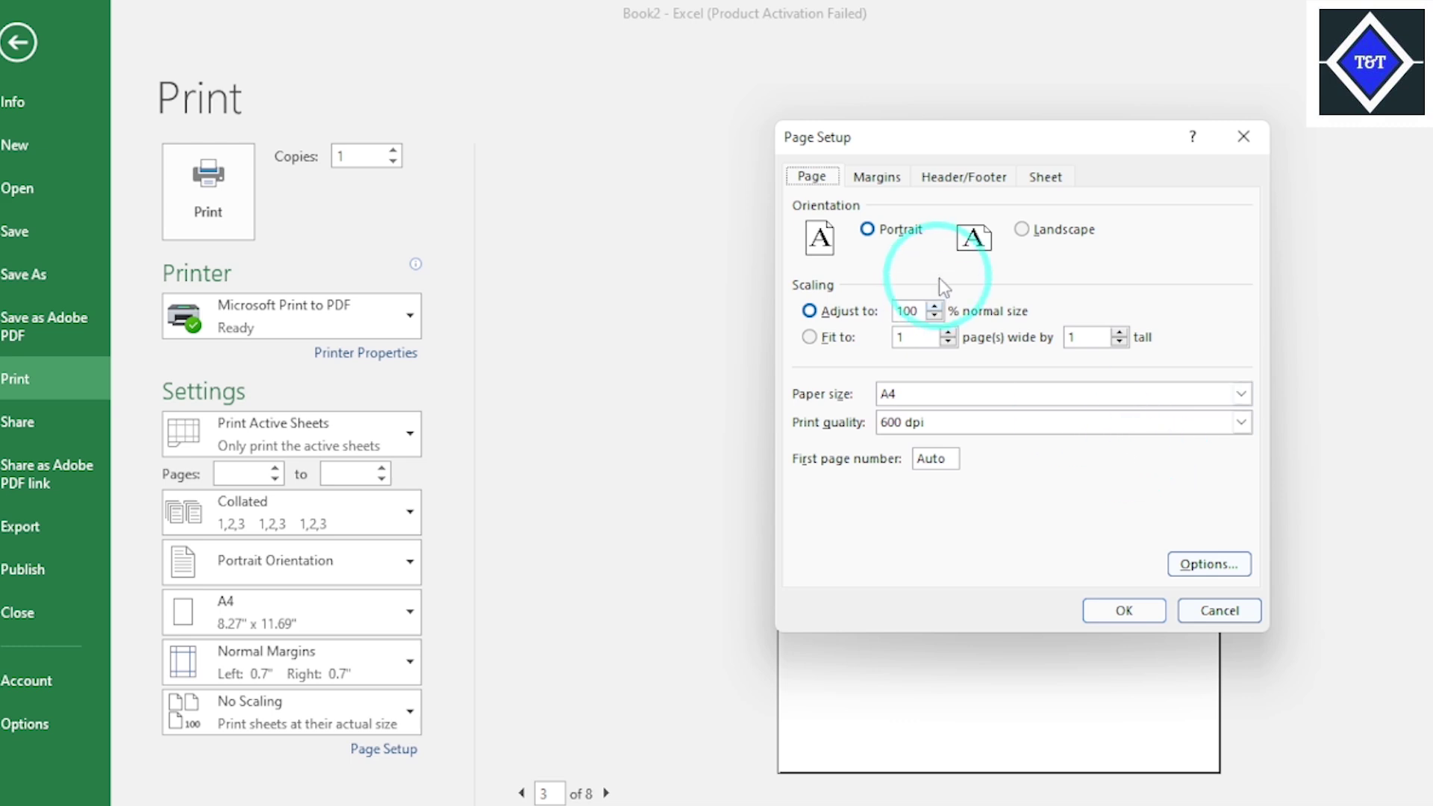
pyautogui.click(879, 181)
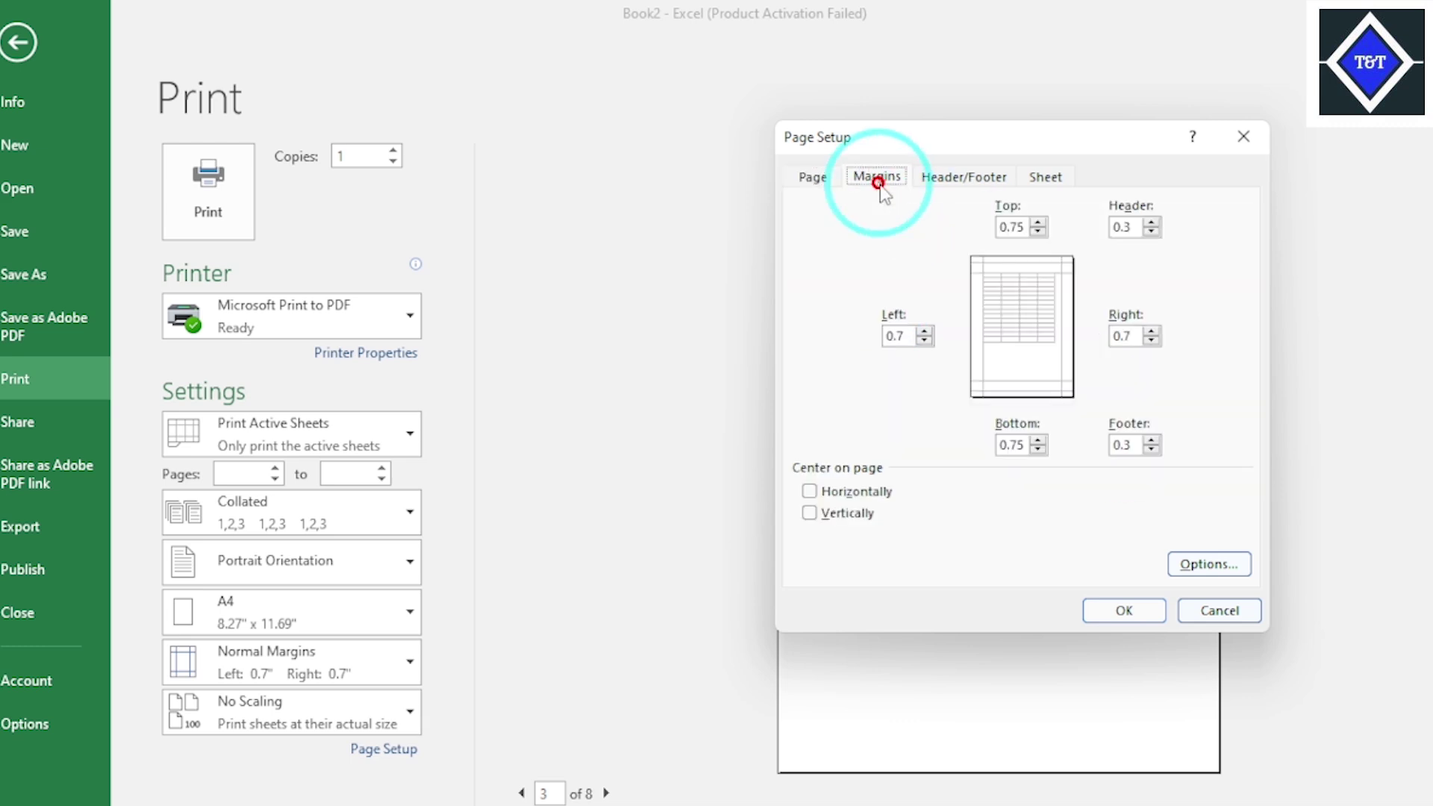
pyautogui.click(961, 179)
pyautogui.click(1040, 177)
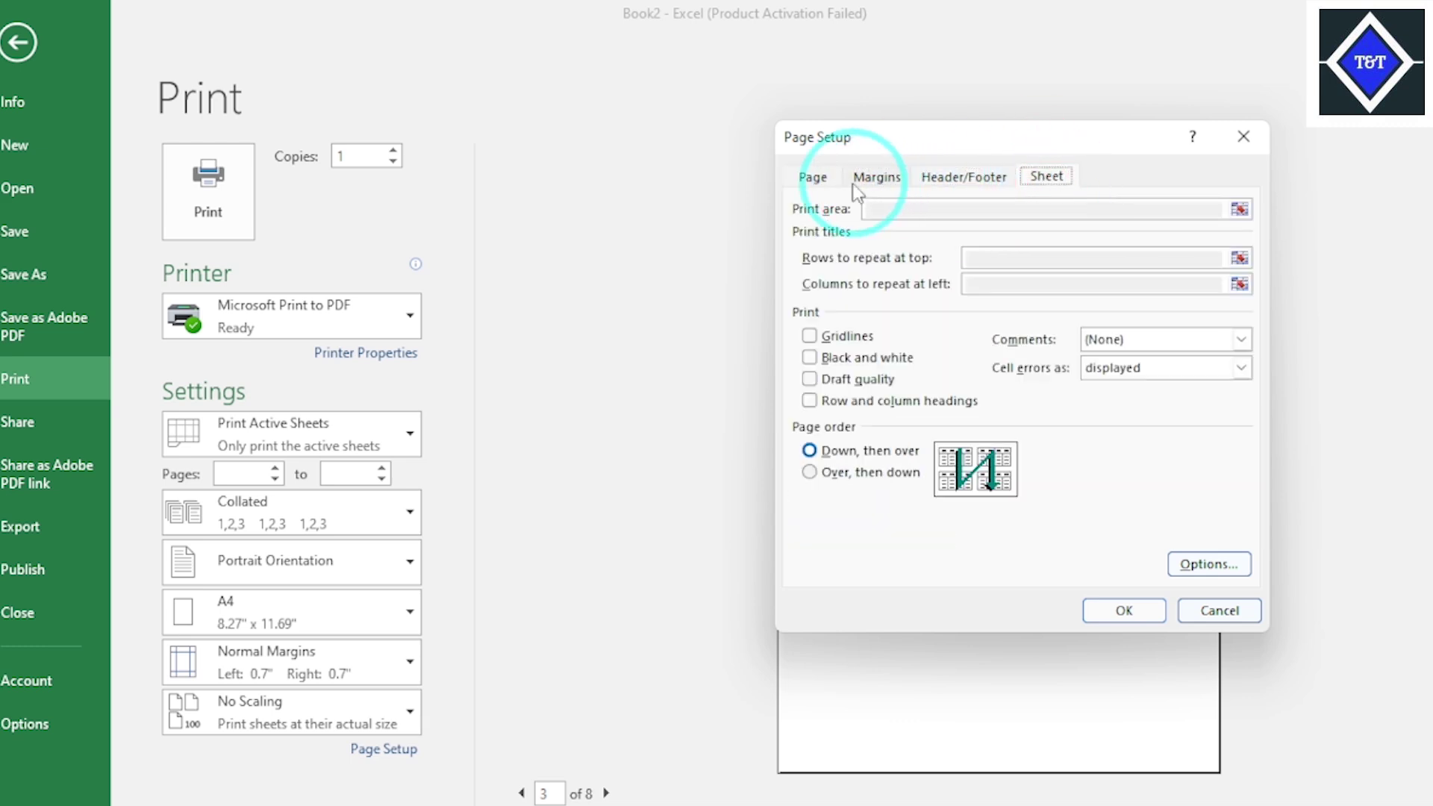
pyautogui.click(814, 178)
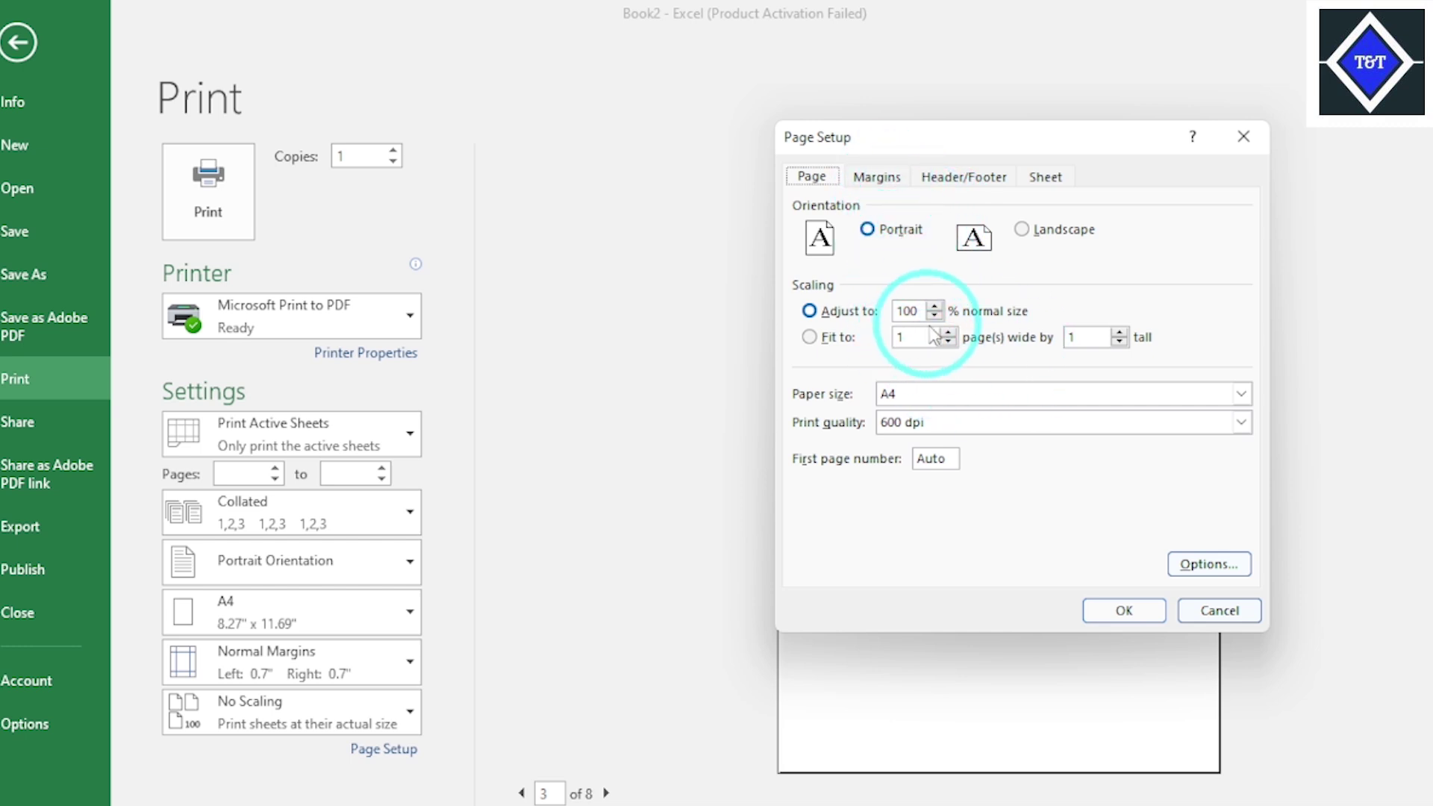
# Step: Set the report's top and bottom page margins to 0.30 in Page Setup
pyautogui.click(879, 190)
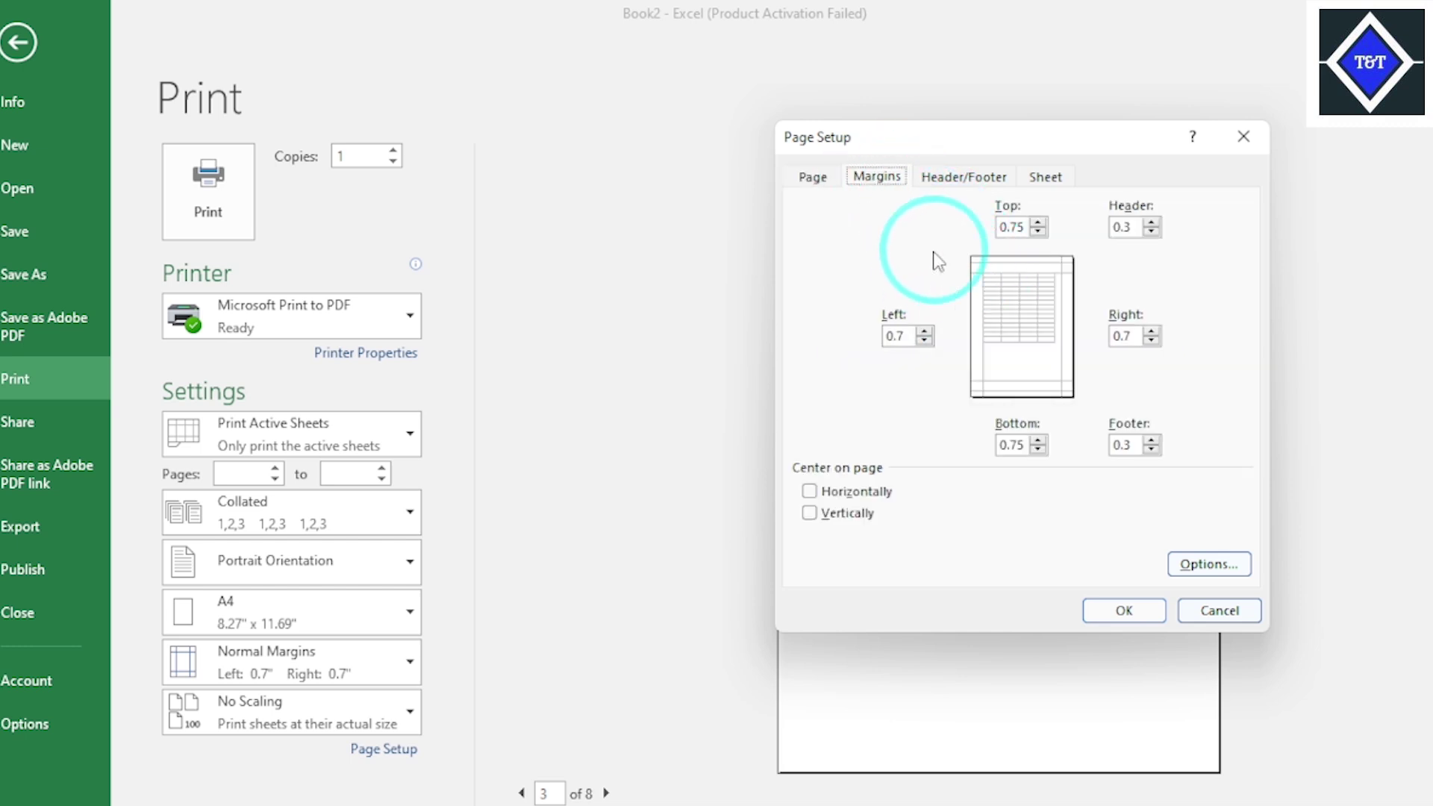
pyautogui.doubleClick(1015, 228)
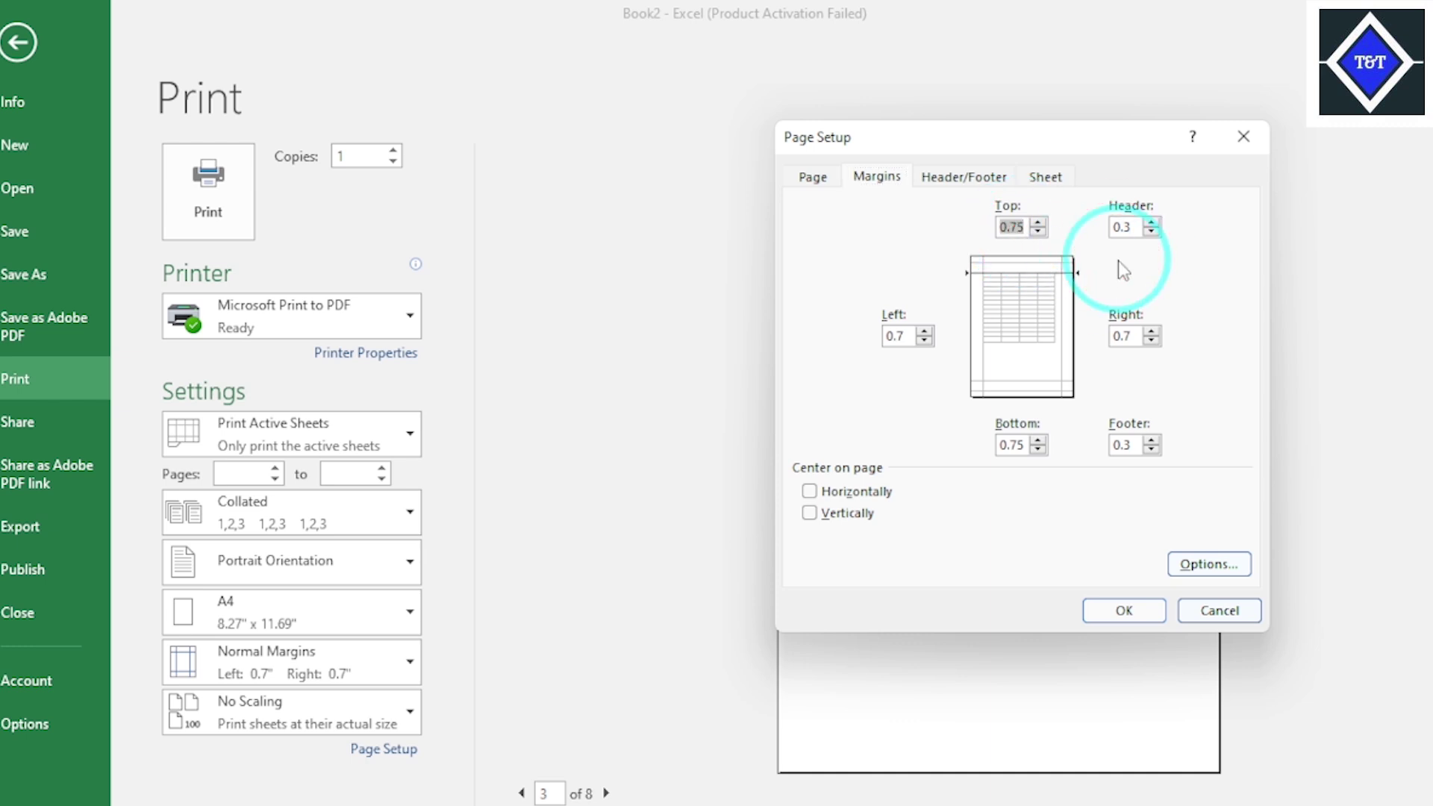
pyautogui.write('0.30')
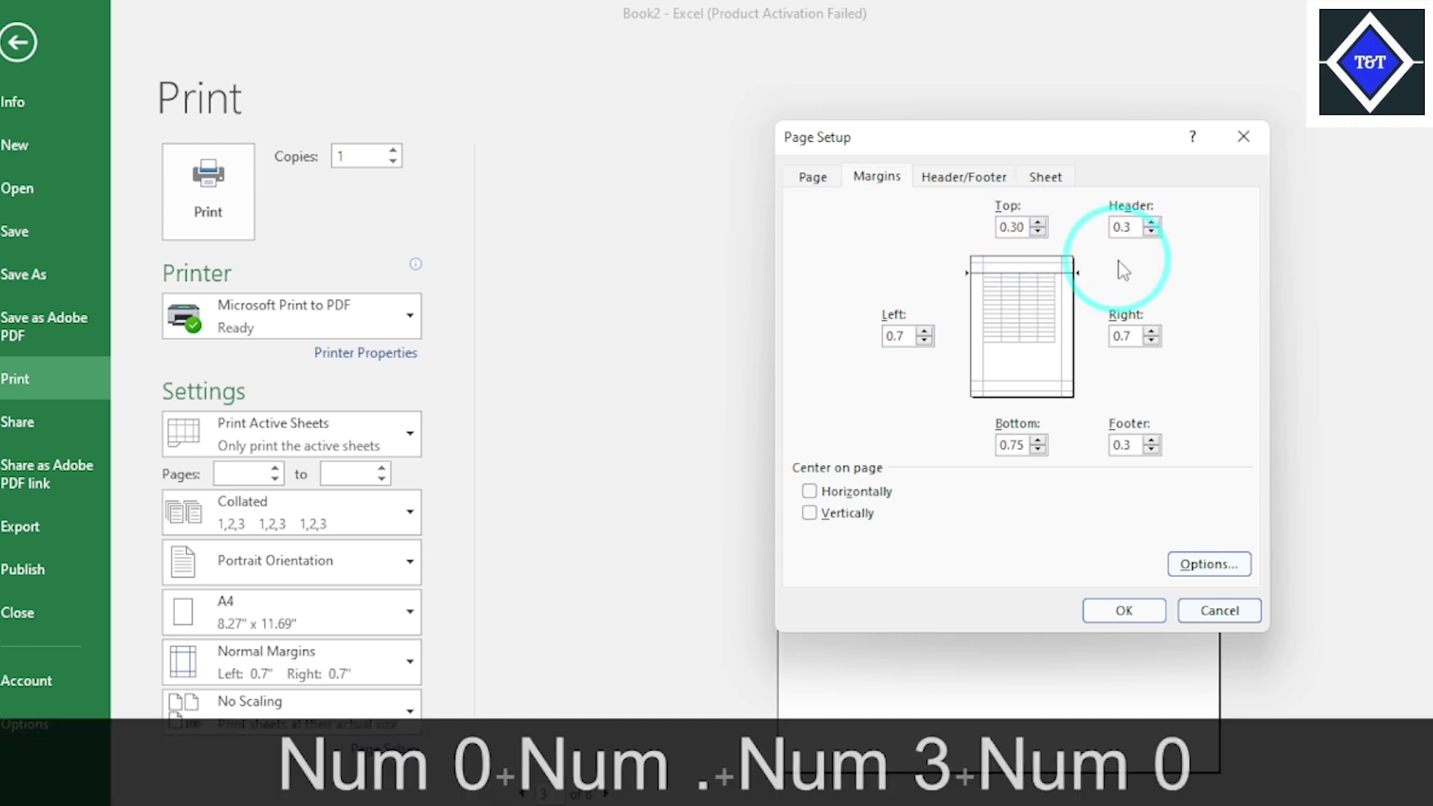
pyautogui.doubleClick(1013, 448)
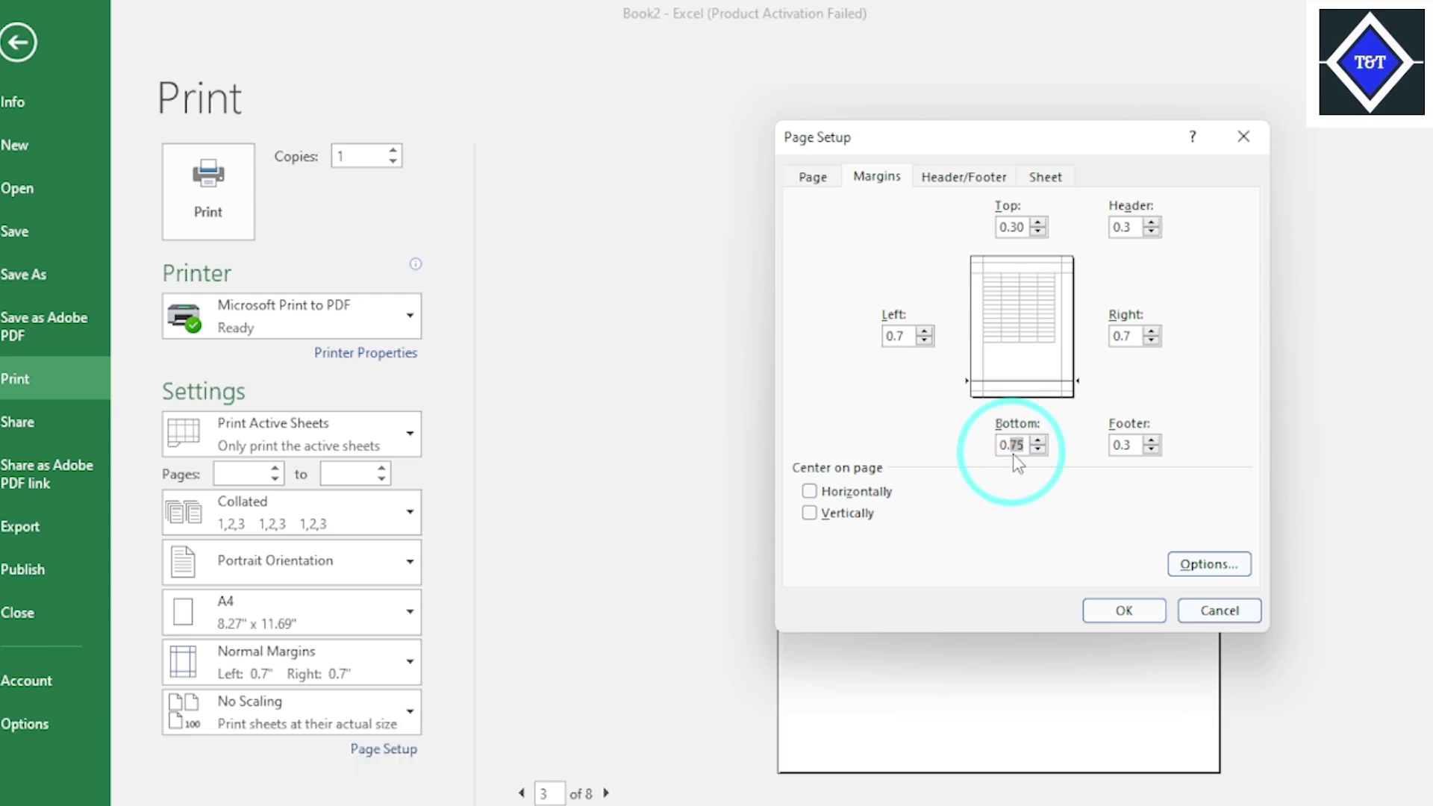
pyautogui.write('30')
# Step: Set the left margin to 0.20 and the right margin to 0.2, and apply the page setup
pyautogui.click(888, 337)
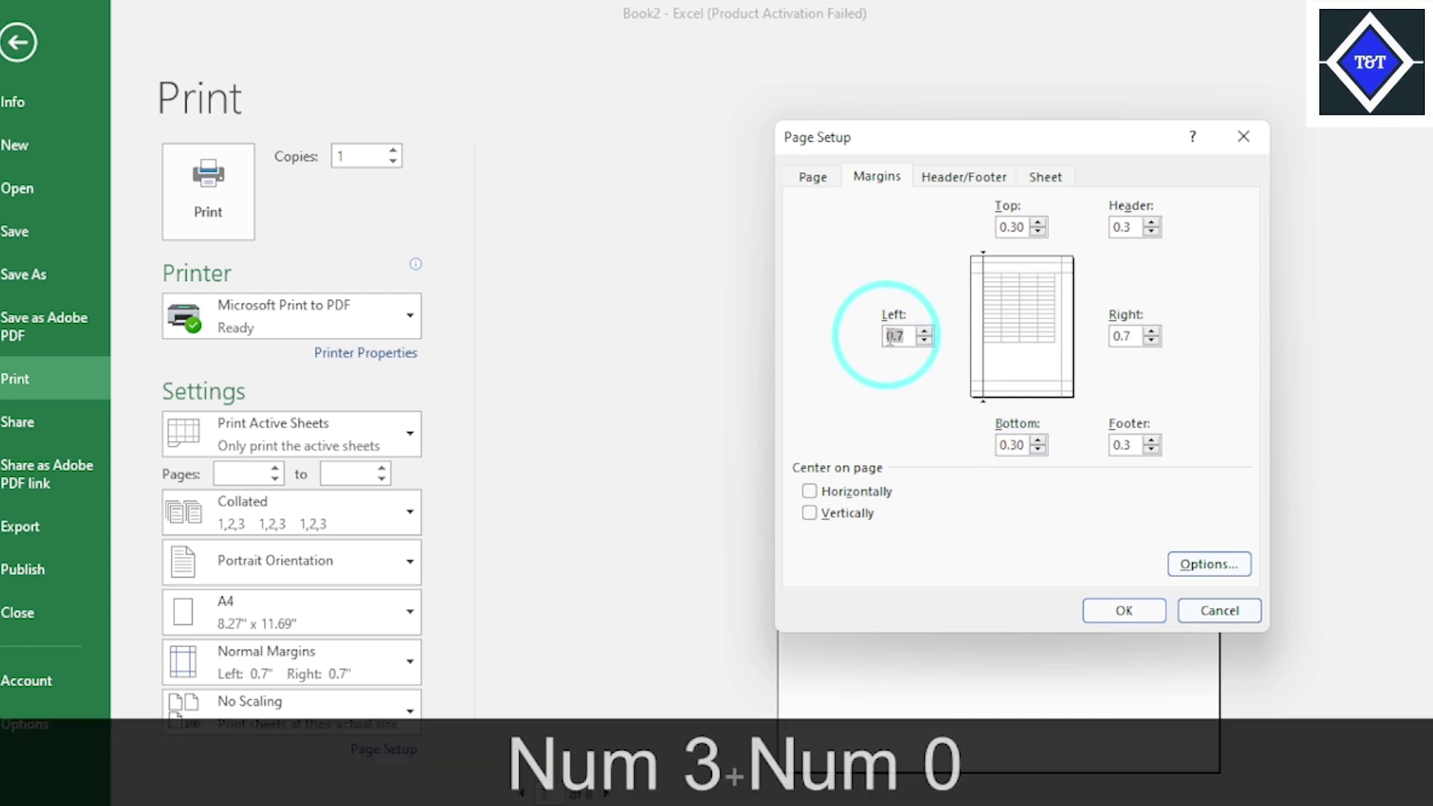
pyautogui.write('0.20')
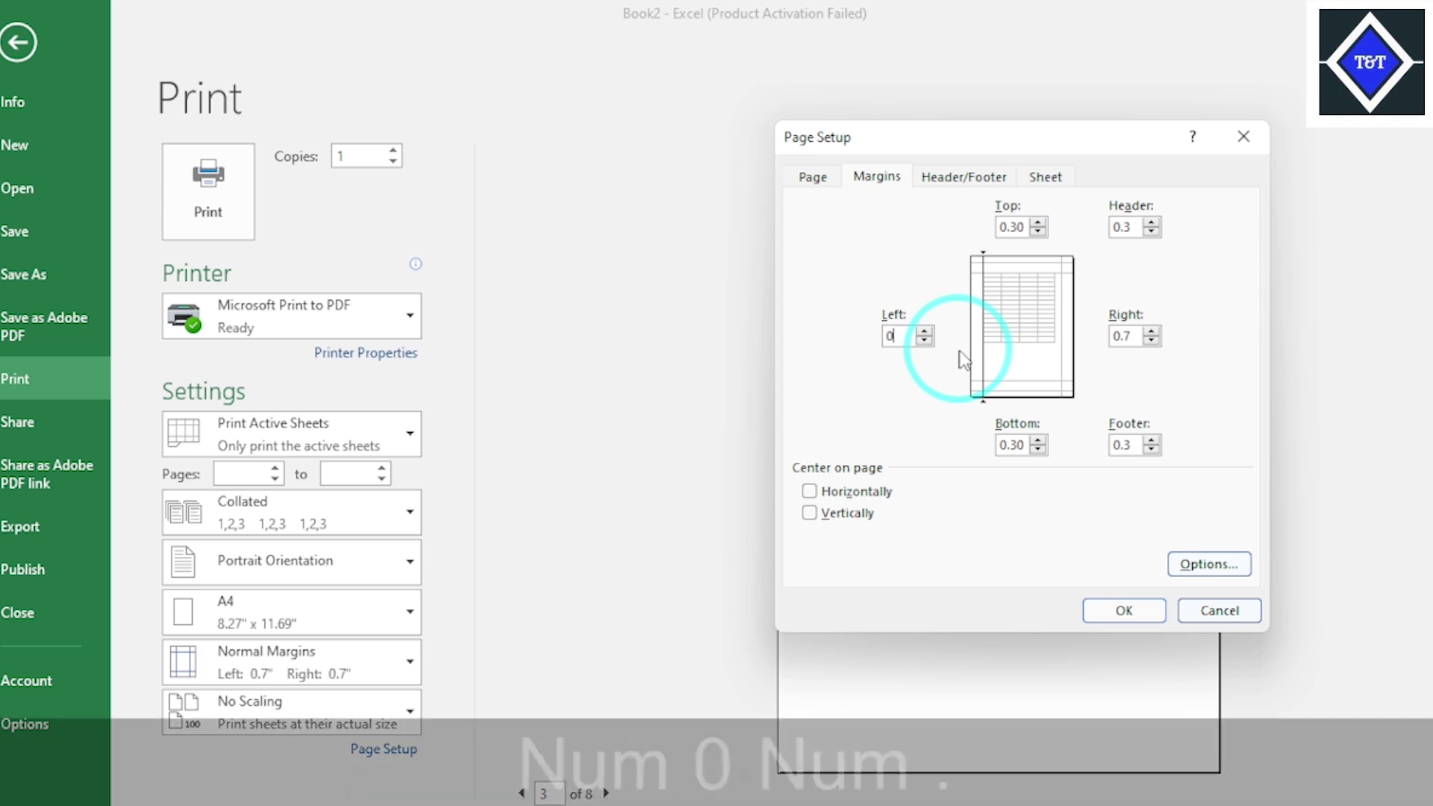
pyautogui.click(1132, 336)
pyautogui.press('BackSpace')
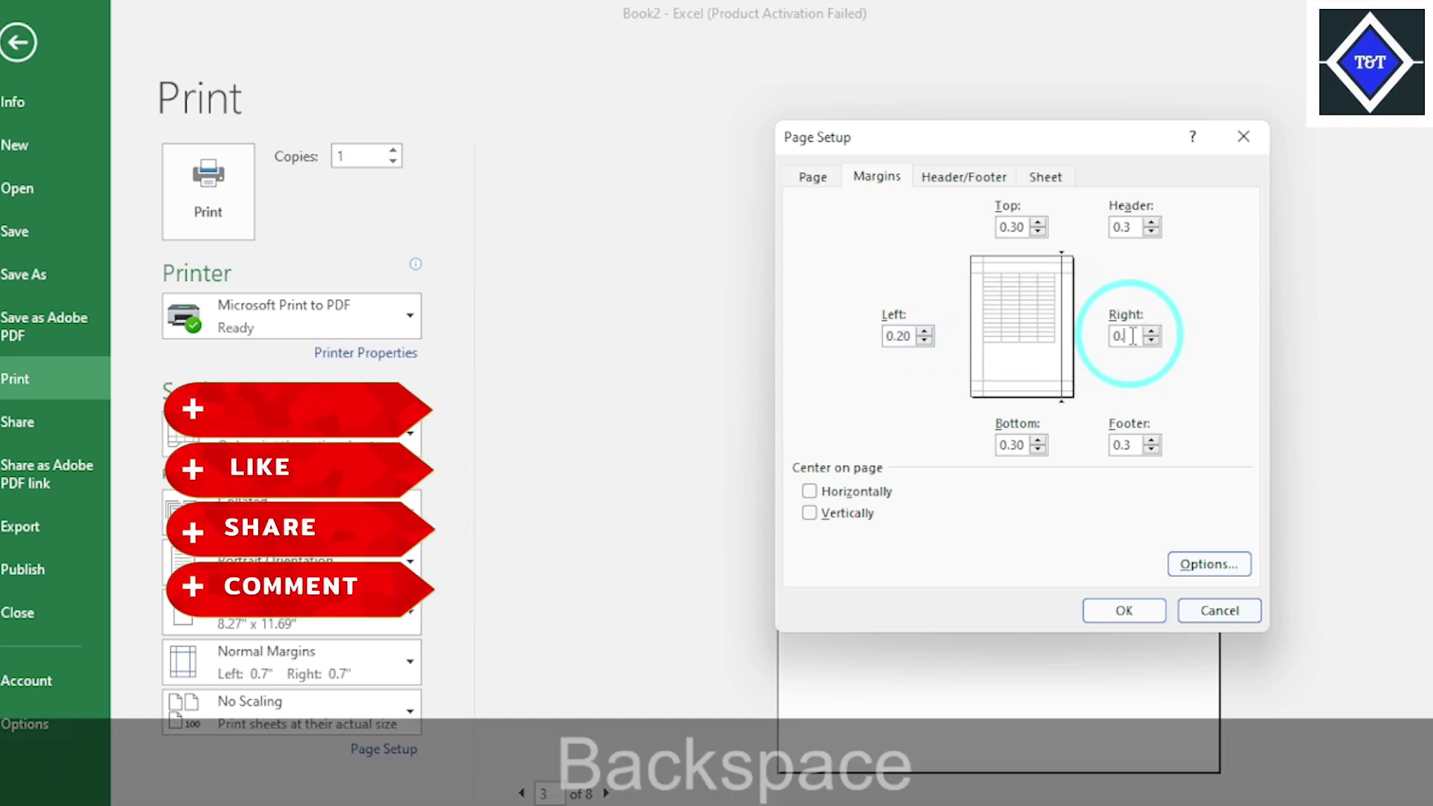
pyautogui.write('2')
pyautogui.click(1055, 396)
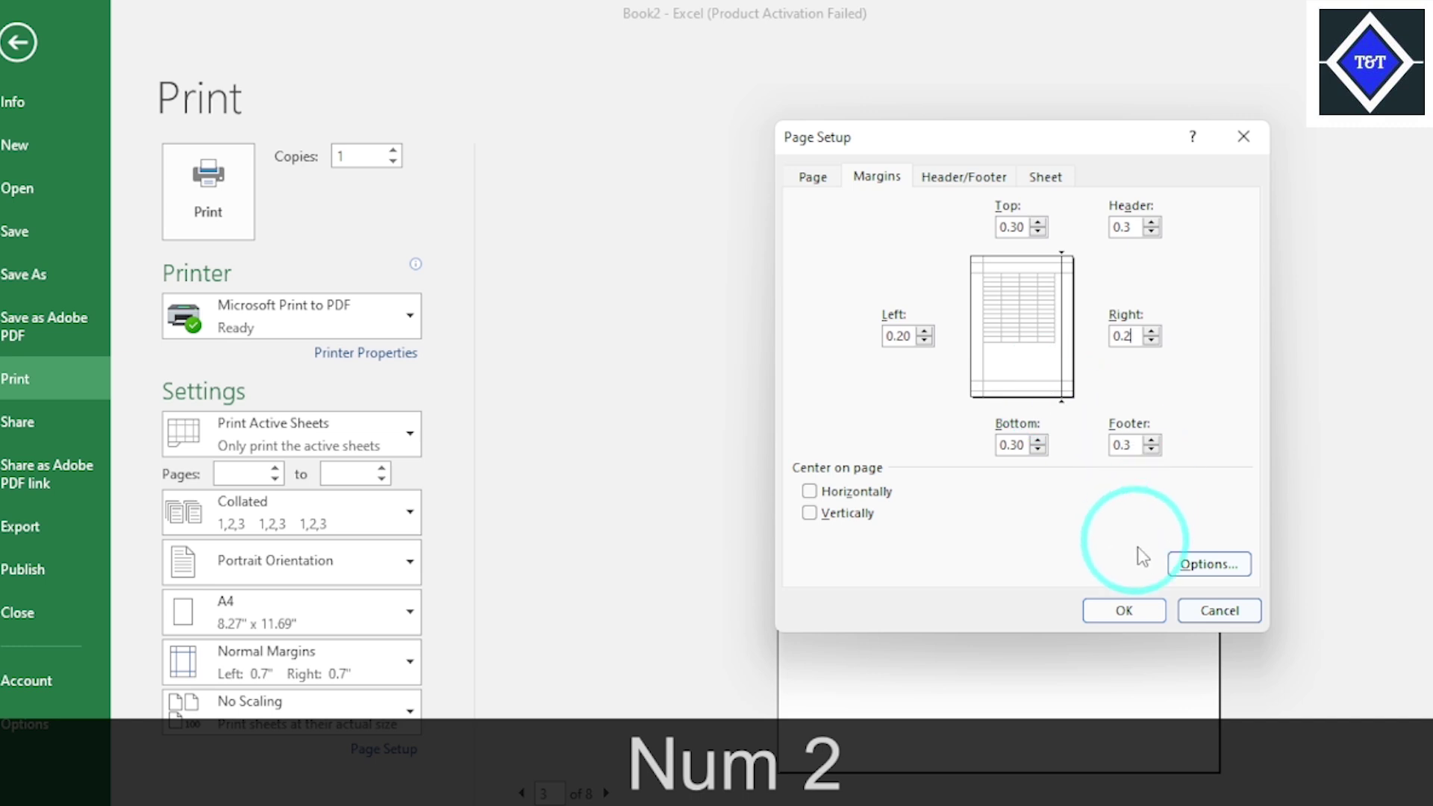
pyautogui.click(812, 180)
pyautogui.click(881, 179)
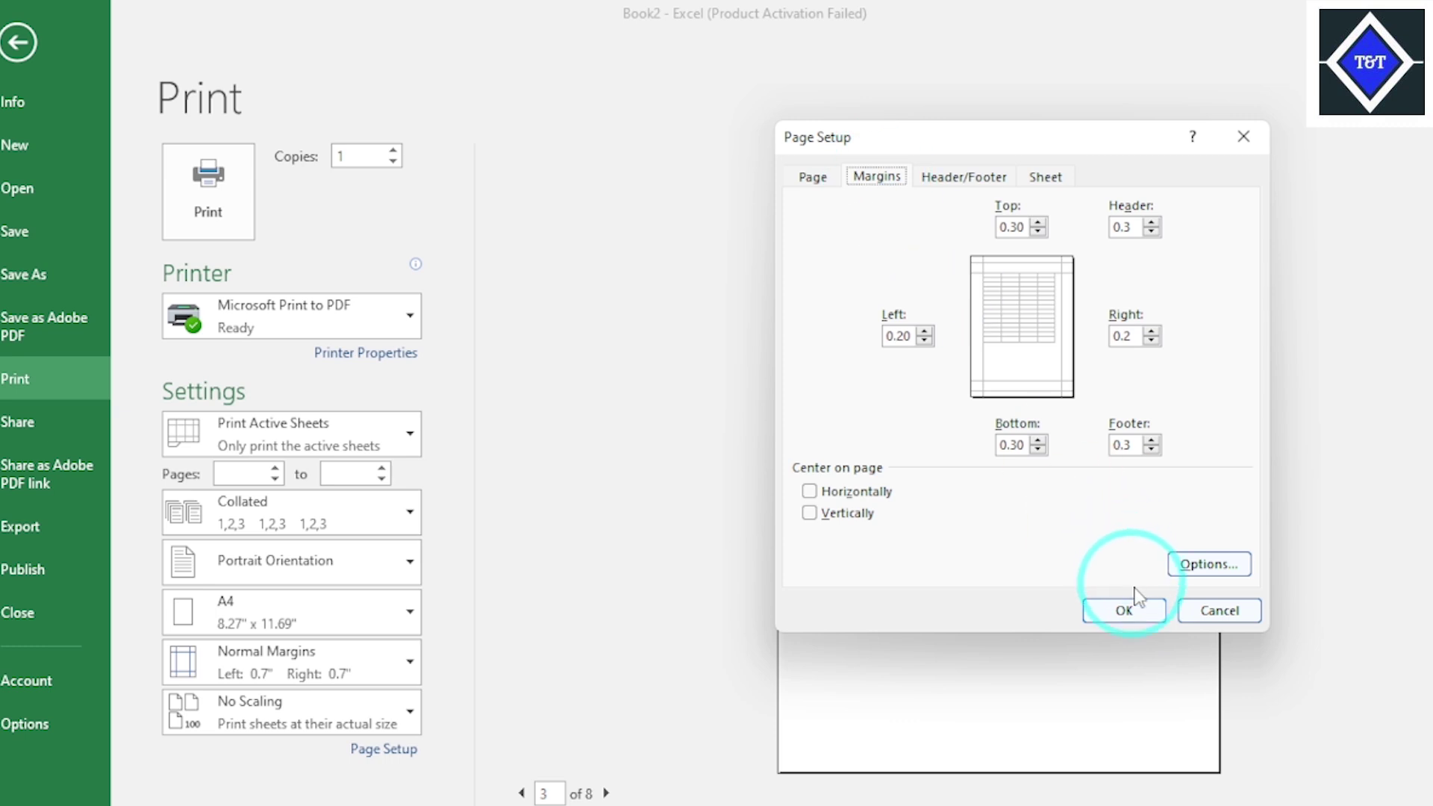
pyautogui.click(1125, 610)
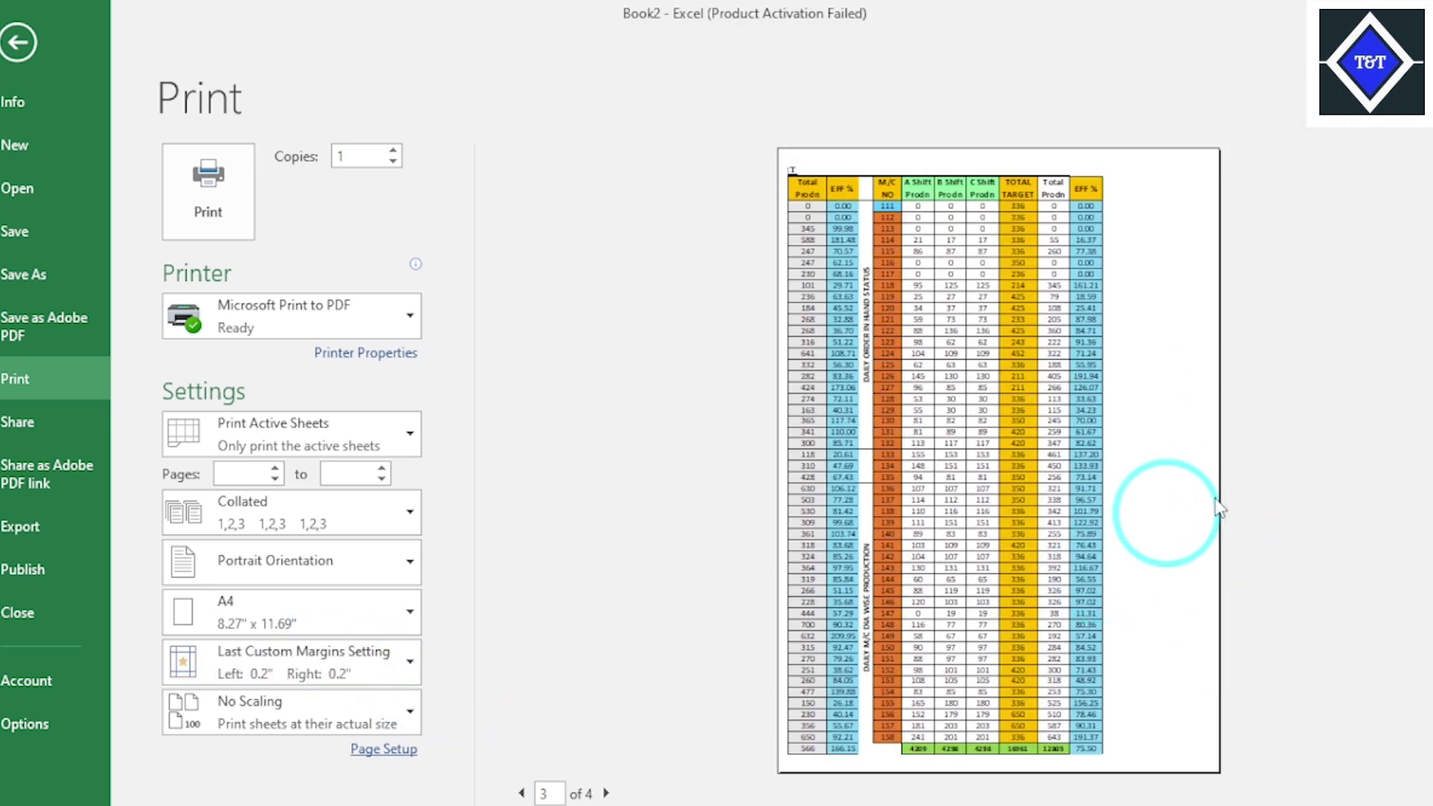
# Step: Leave the print preview and look over the worksheet's page breaks down to the total rows
pyautogui.click(384, 749)
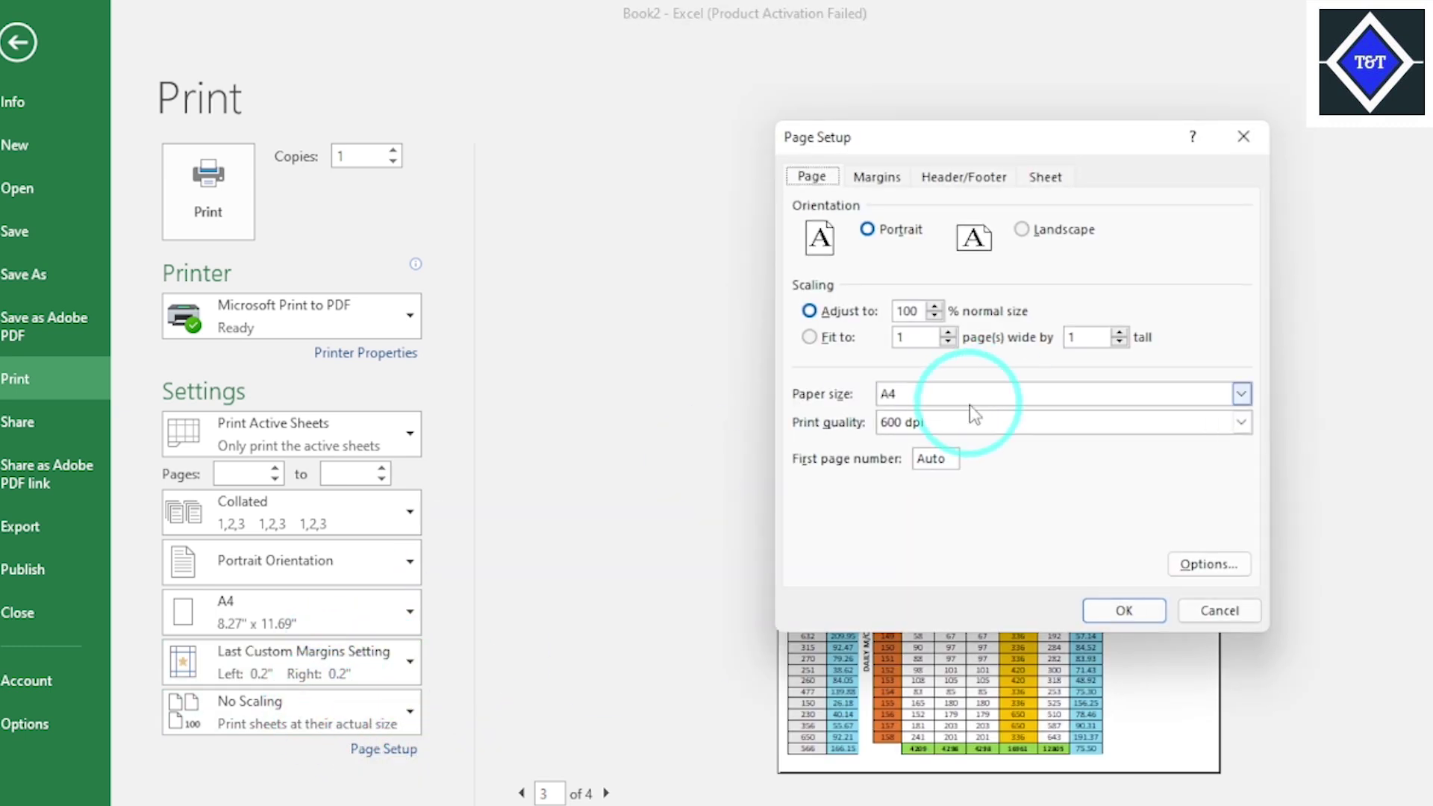
pyautogui.click(1243, 137)
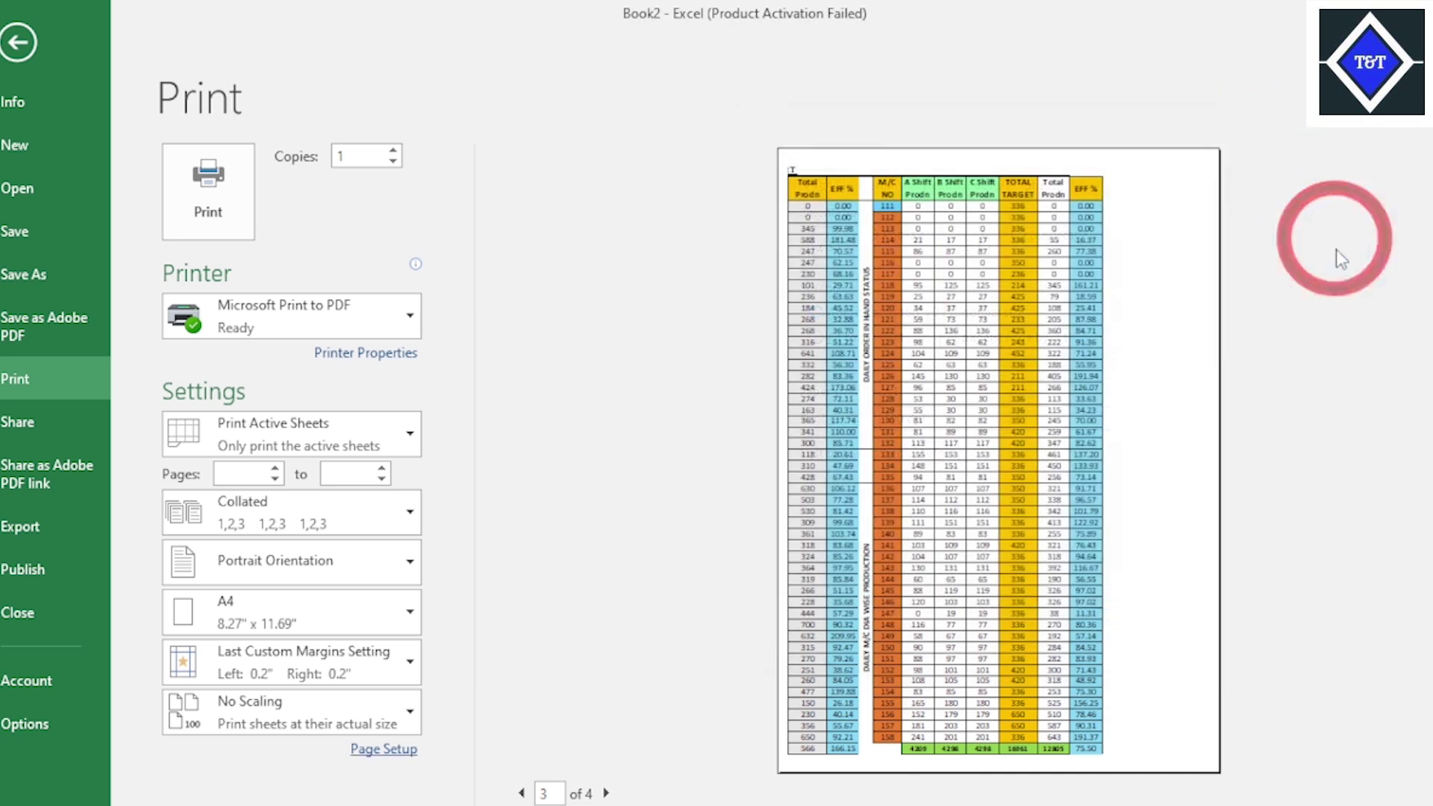
pyautogui.click(42, 60)
pyautogui.scroll(-5, 1030, 448)
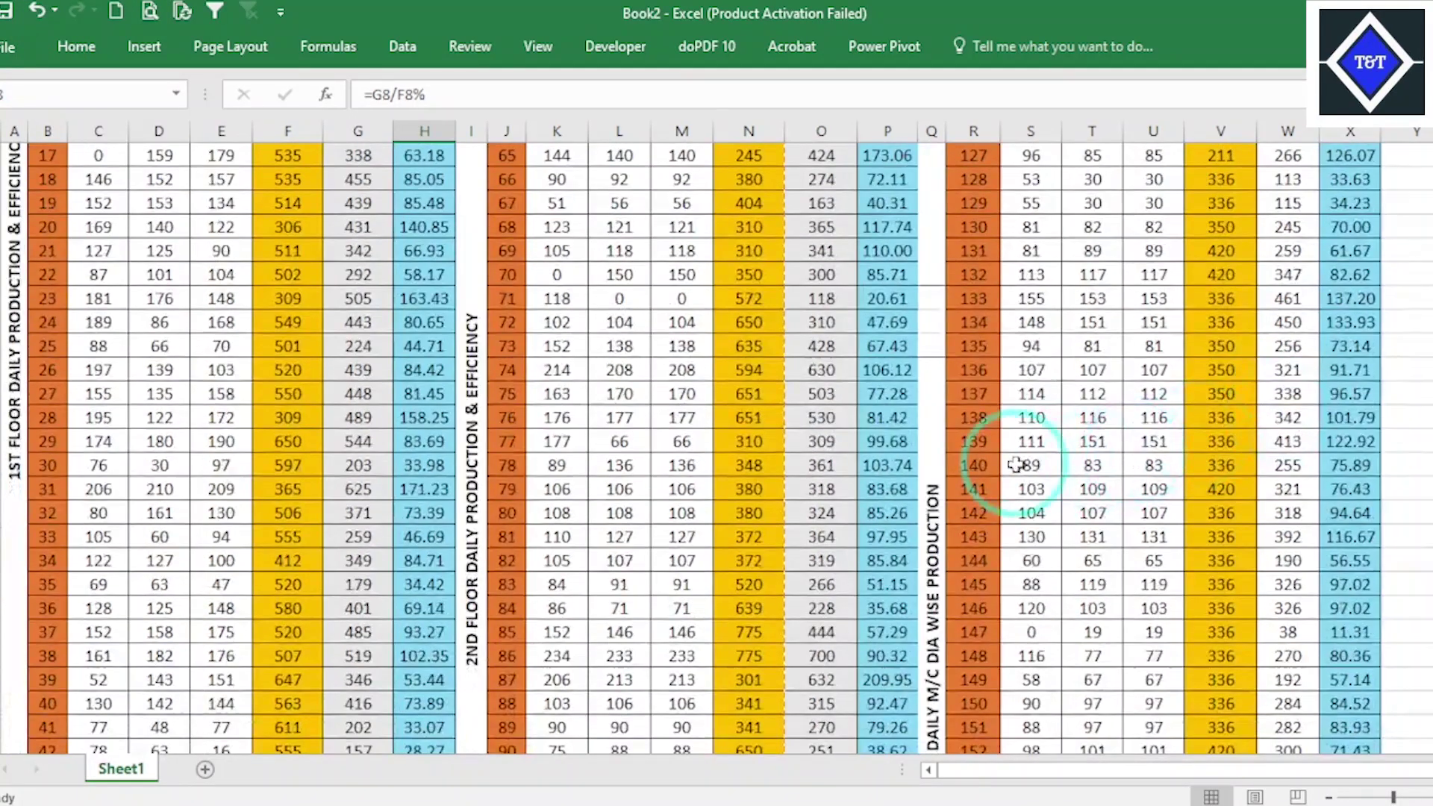
pyautogui.scroll(-5, 1017, 464)
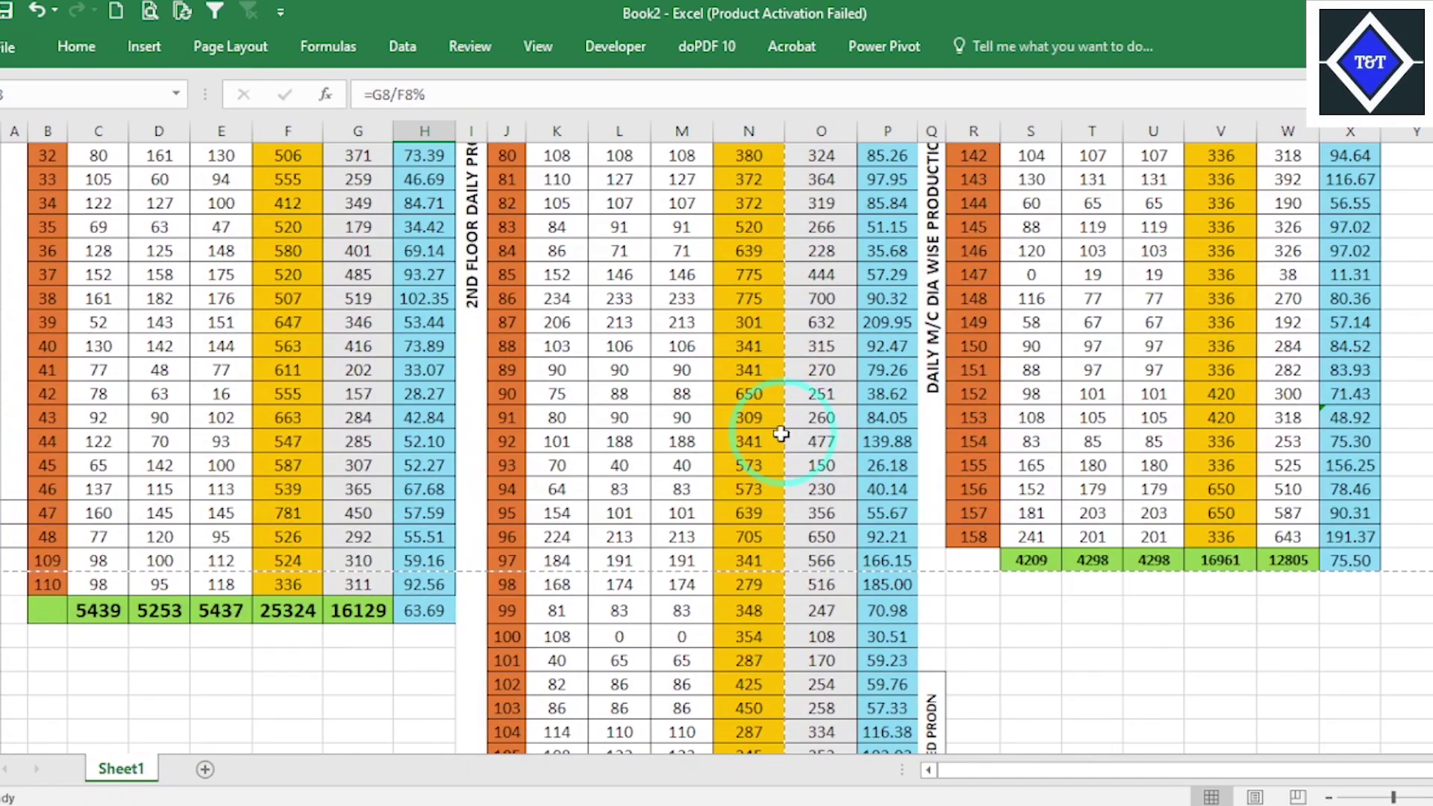
pyautogui.scroll(10, 781, 434)
# Step: Reopen the print preview and set the page scaling to 65% of normal size
pyautogui.click(153, 10)
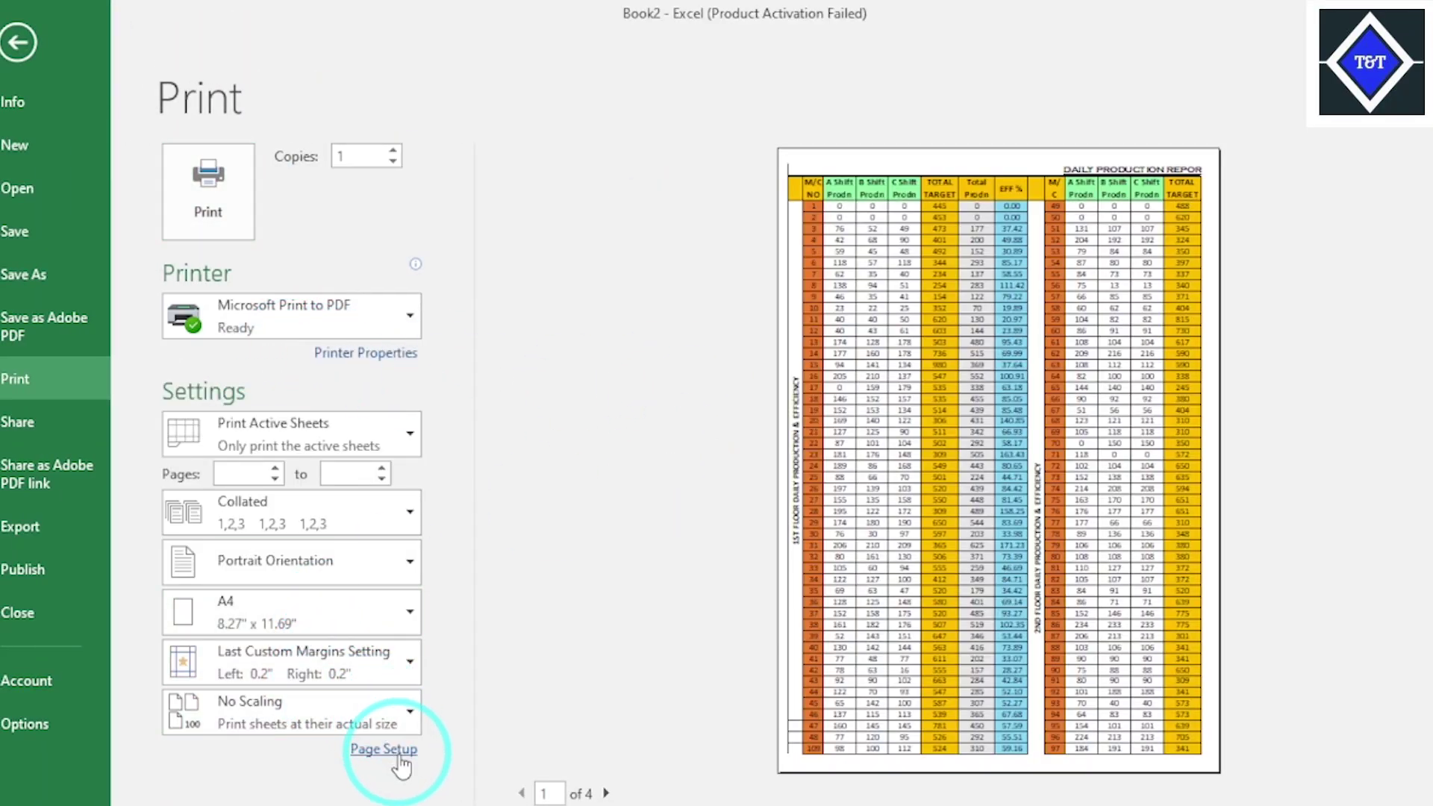
pyautogui.click(398, 755)
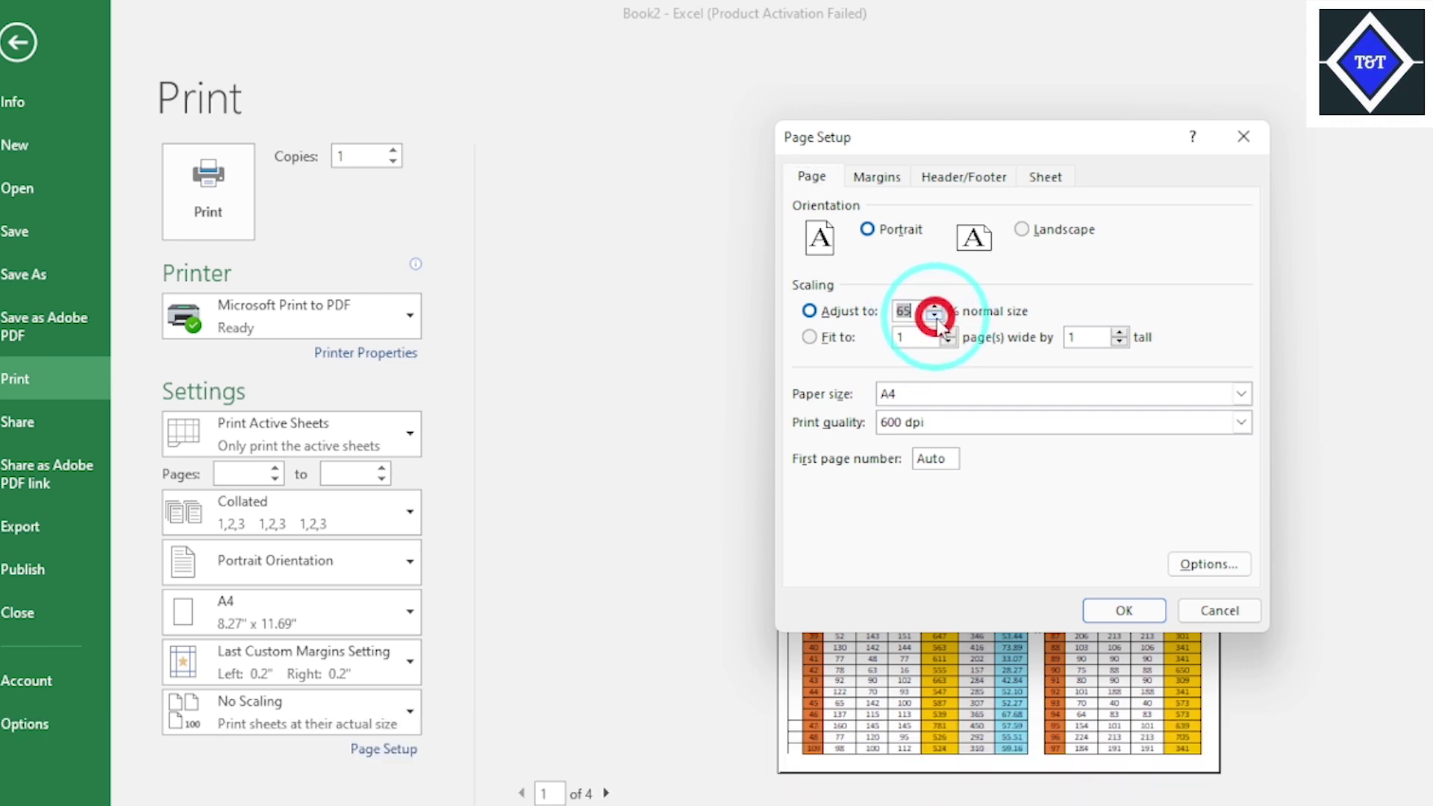
pyautogui.click(1124, 612)
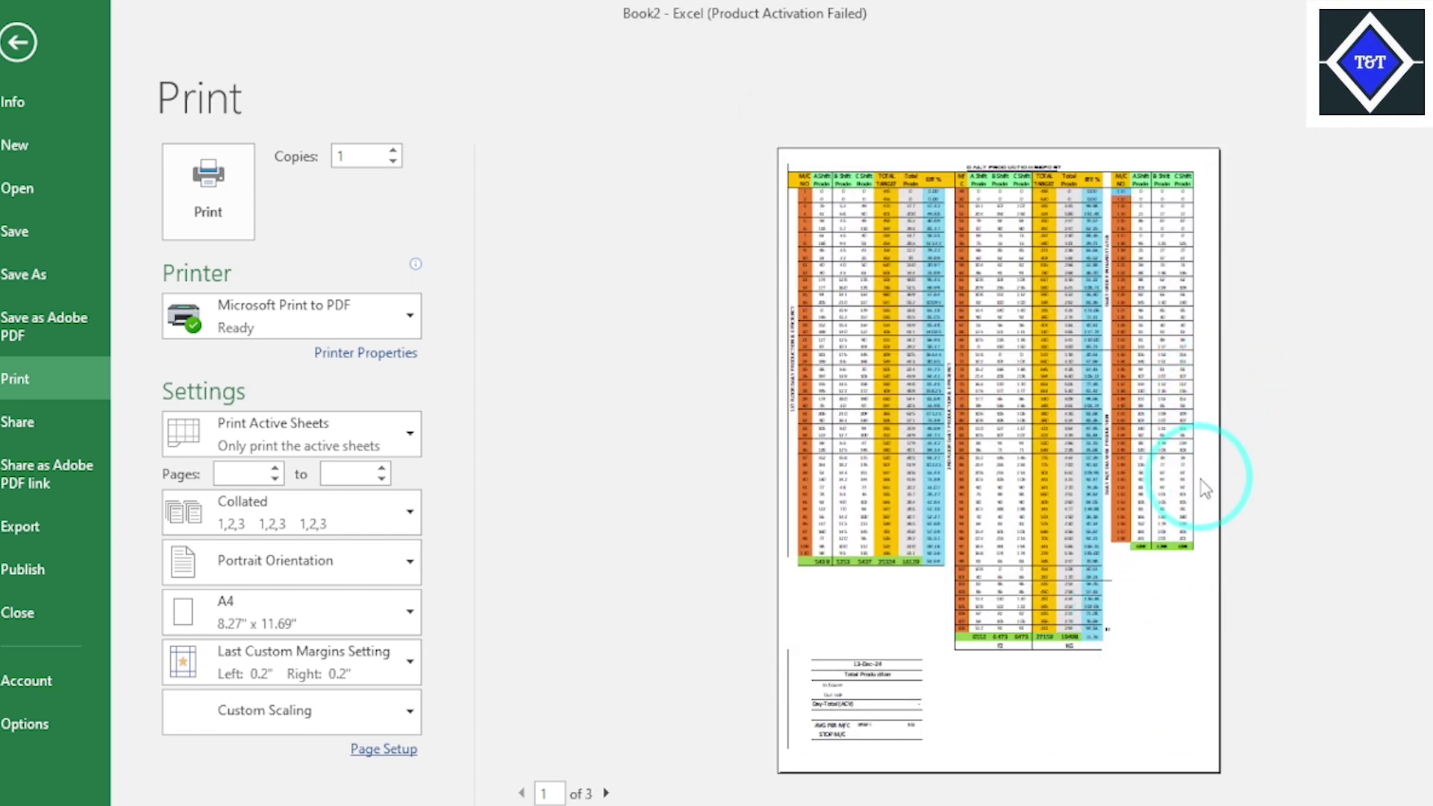
# Step: Return to the worksheet and check where the page break falls across the report's columns
pyautogui.click(18, 42)
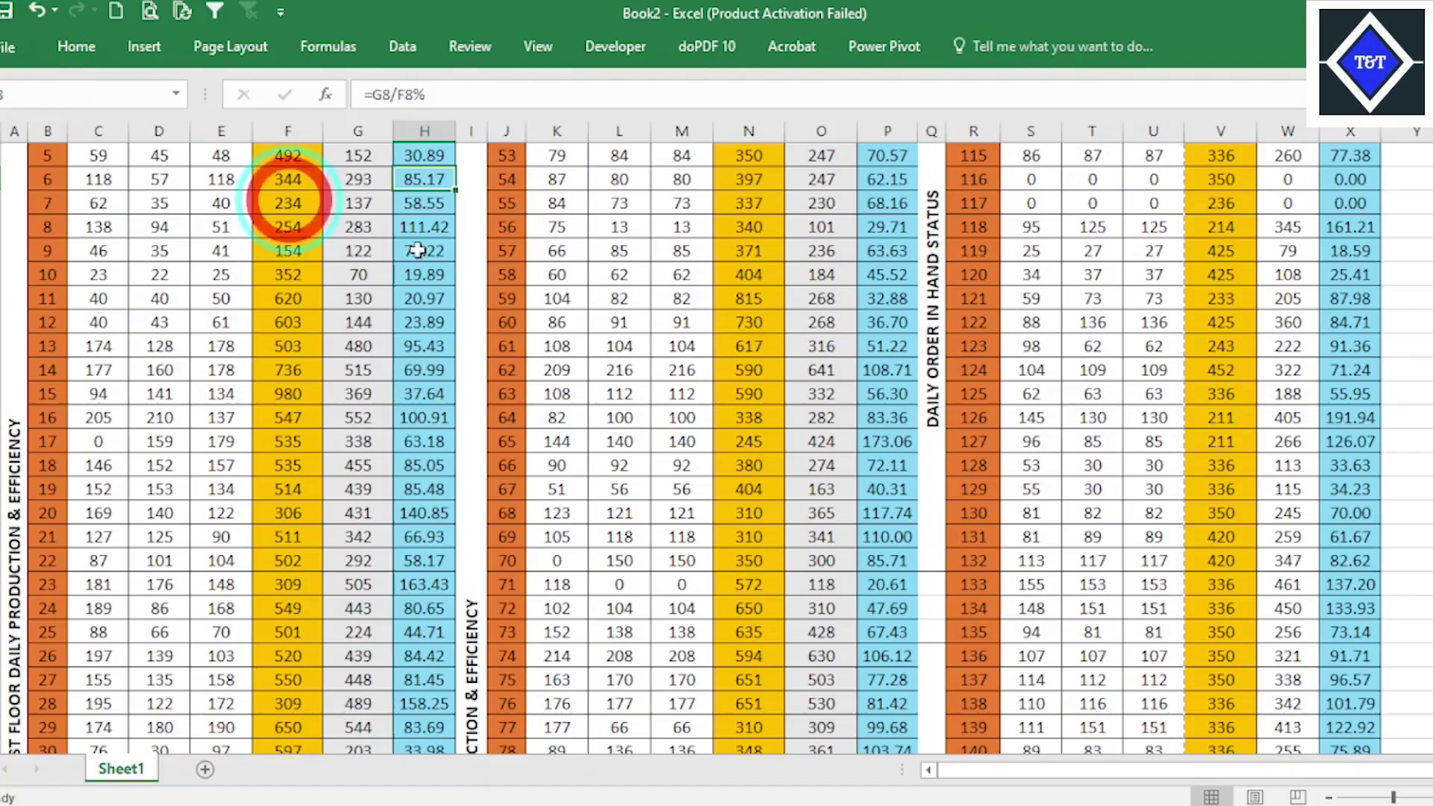
pyautogui.scroll(2, 1197, 341)
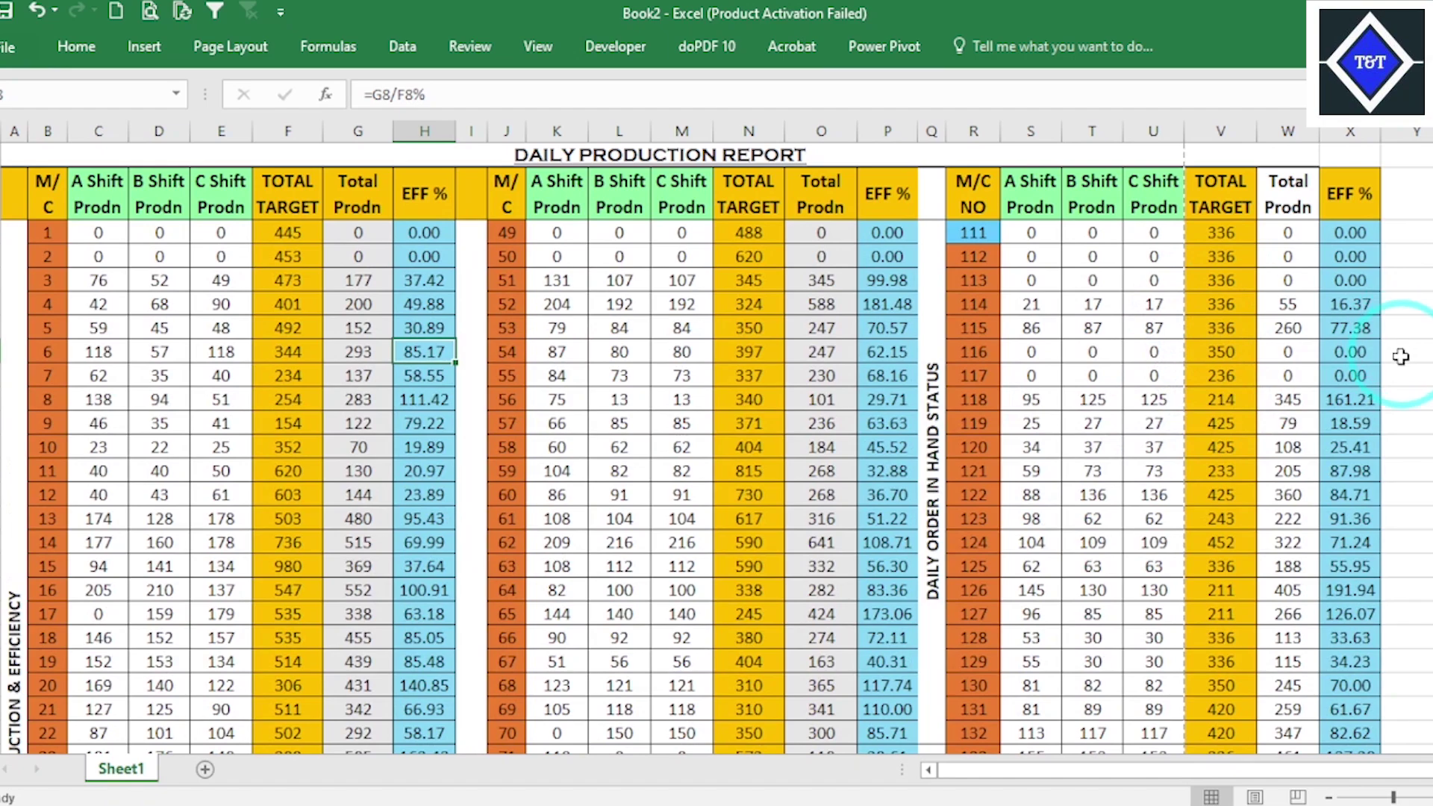
pyautogui.scroll(-6, 1401, 356)
pyautogui.scroll(-8, 873, 466)
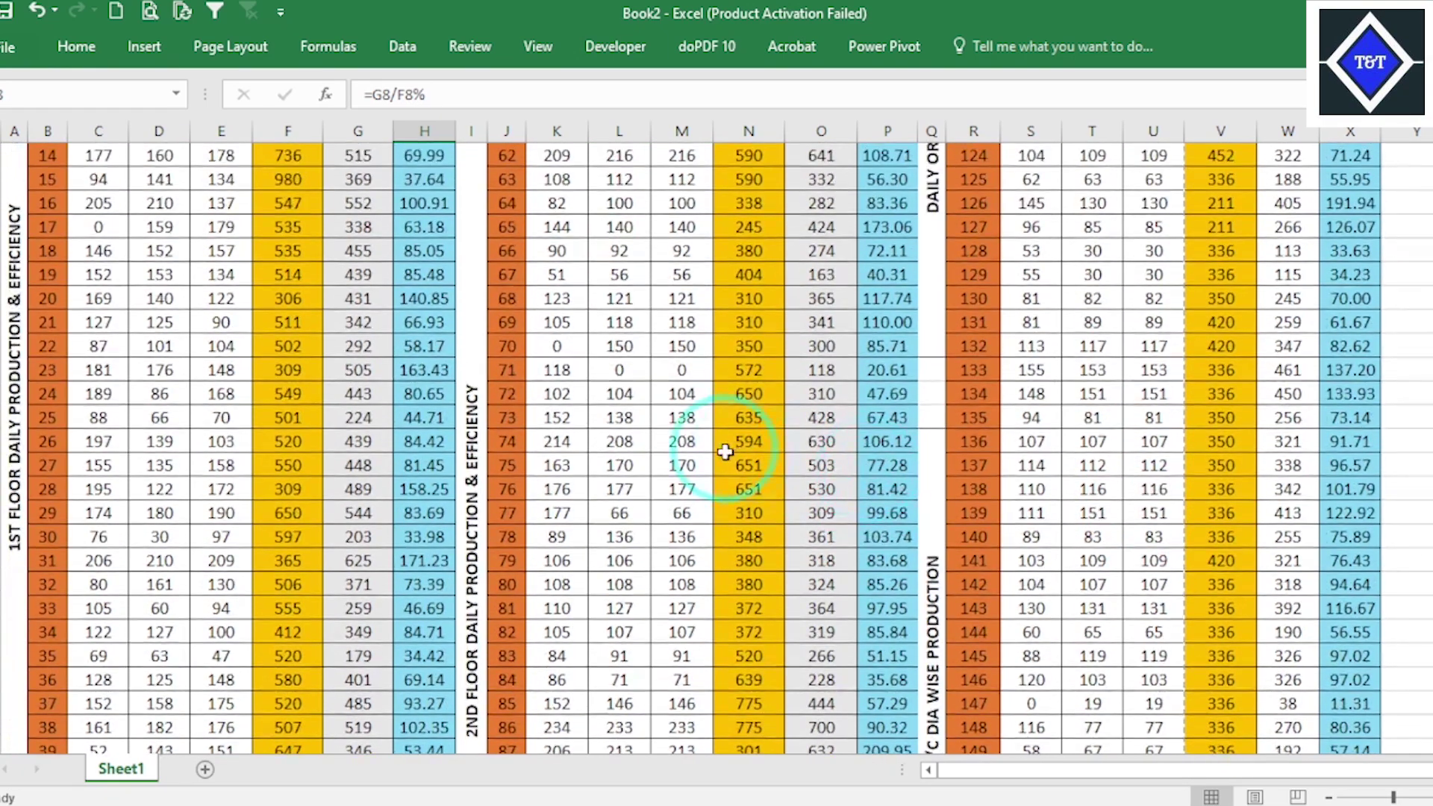
pyautogui.scroll(14, 665, 408)
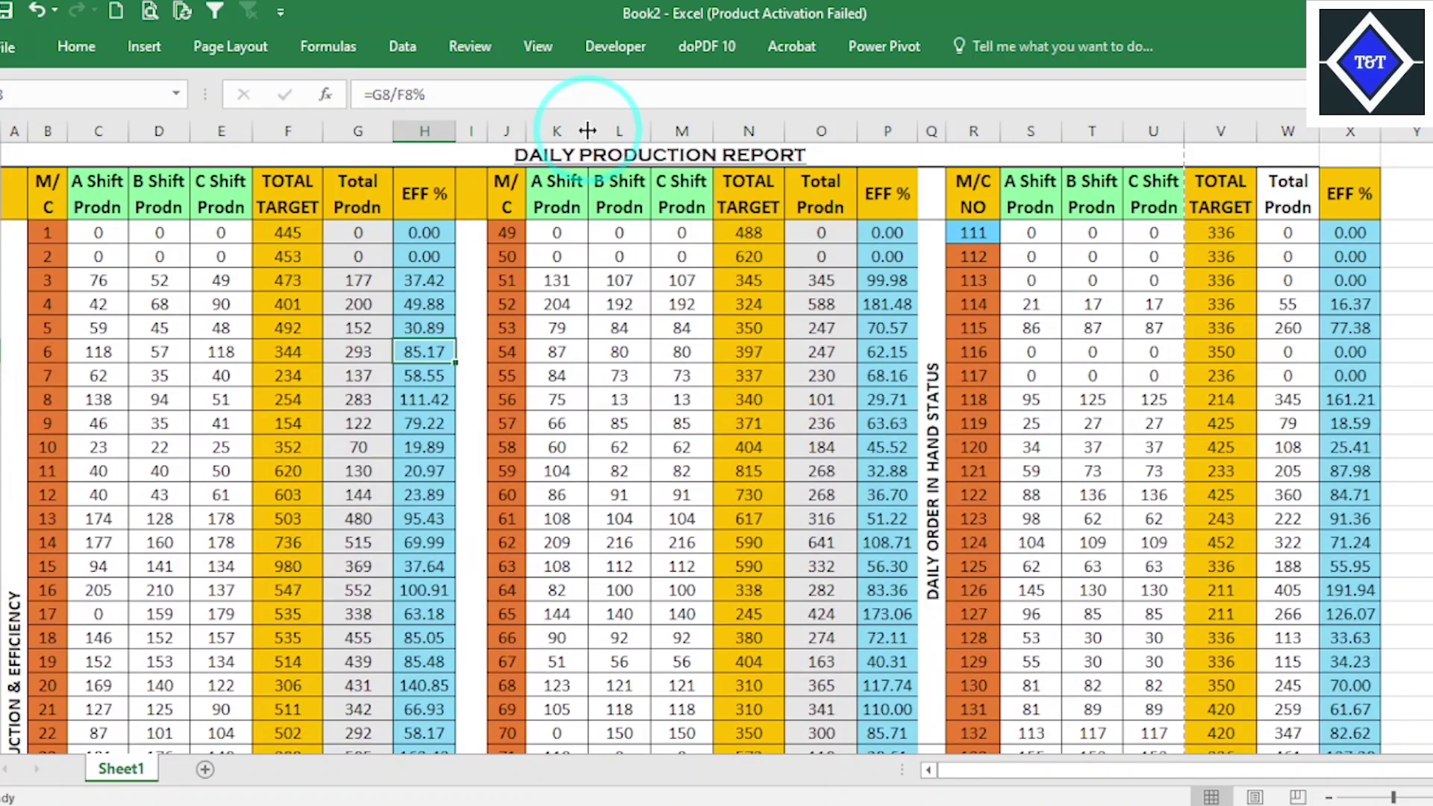
# Step: Try a narrower column K for the second block's A Shift Prodn, and widen it again
pyautogui.moveTo(588, 131); pyautogui.dragTo(580, 133)
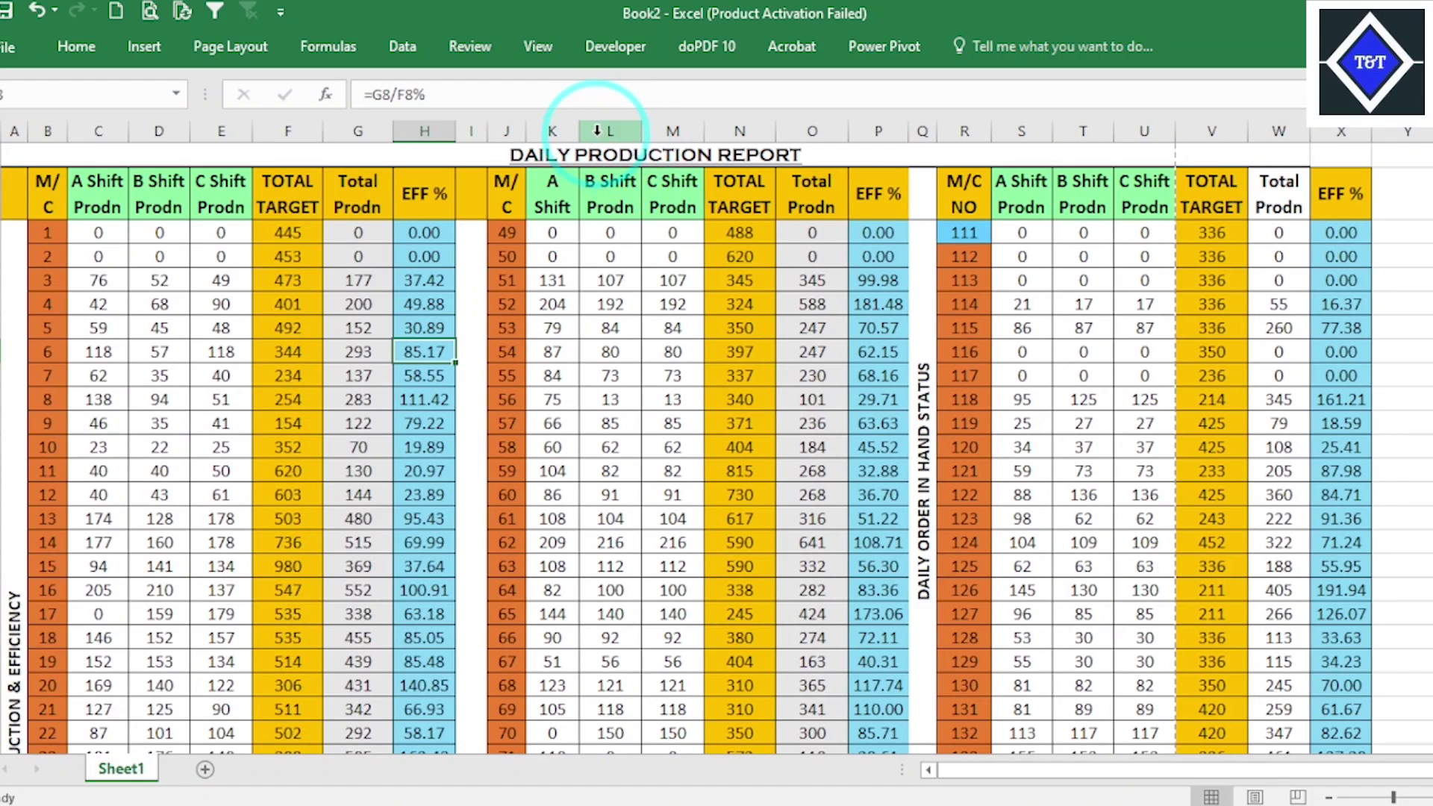
pyautogui.moveTo(582, 132); pyautogui.dragTo(592, 132)
pyautogui.moveTo(559, 194); pyautogui.dragTo(655, 194)
pyautogui.click(77, 47)
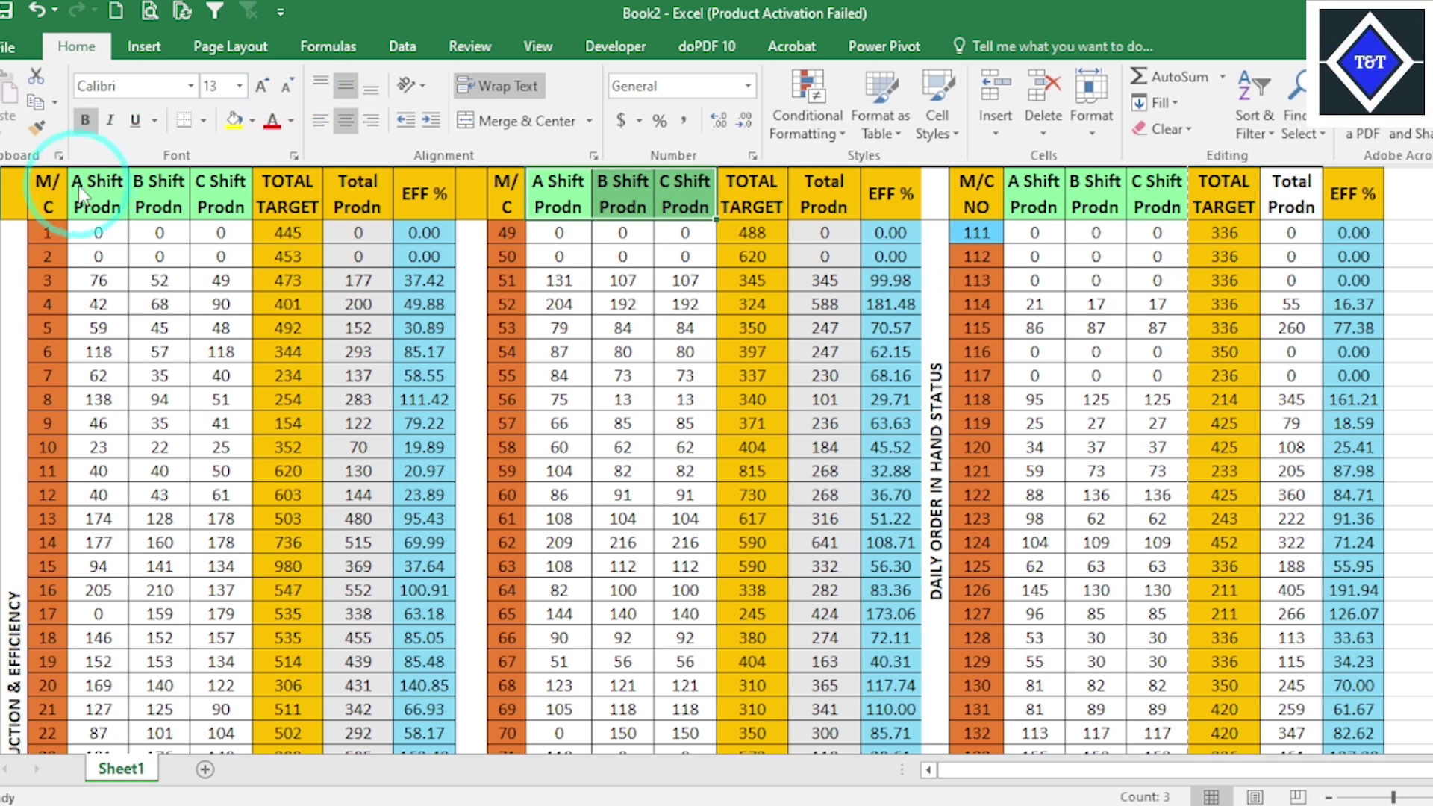
# Step: Set the font size of the whole column header row, from column A to X, to 12
pyautogui.click(33, 206)
pyautogui.moveTo(17, 191); pyautogui.dragTo(1334, 190)
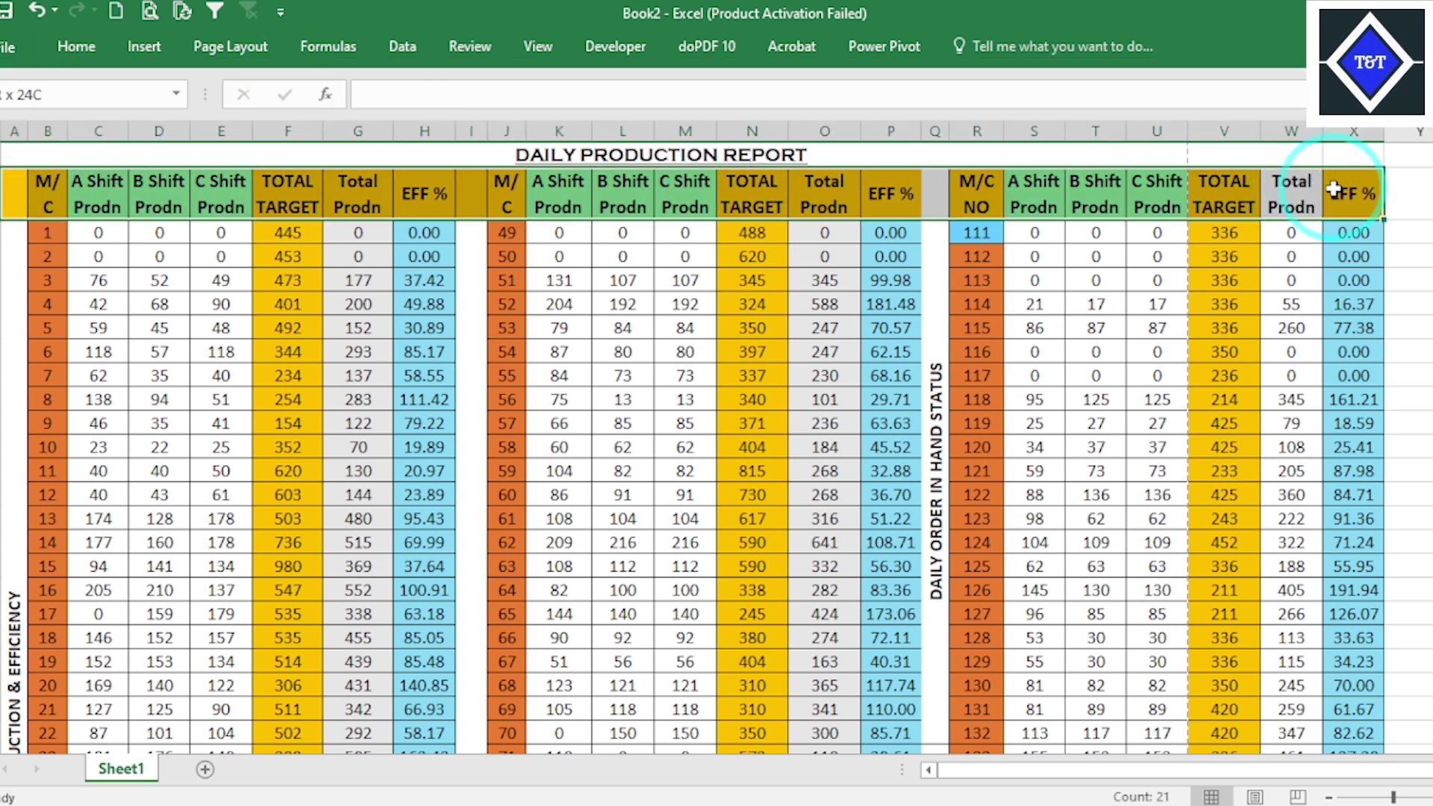
pyautogui.click(74, 46)
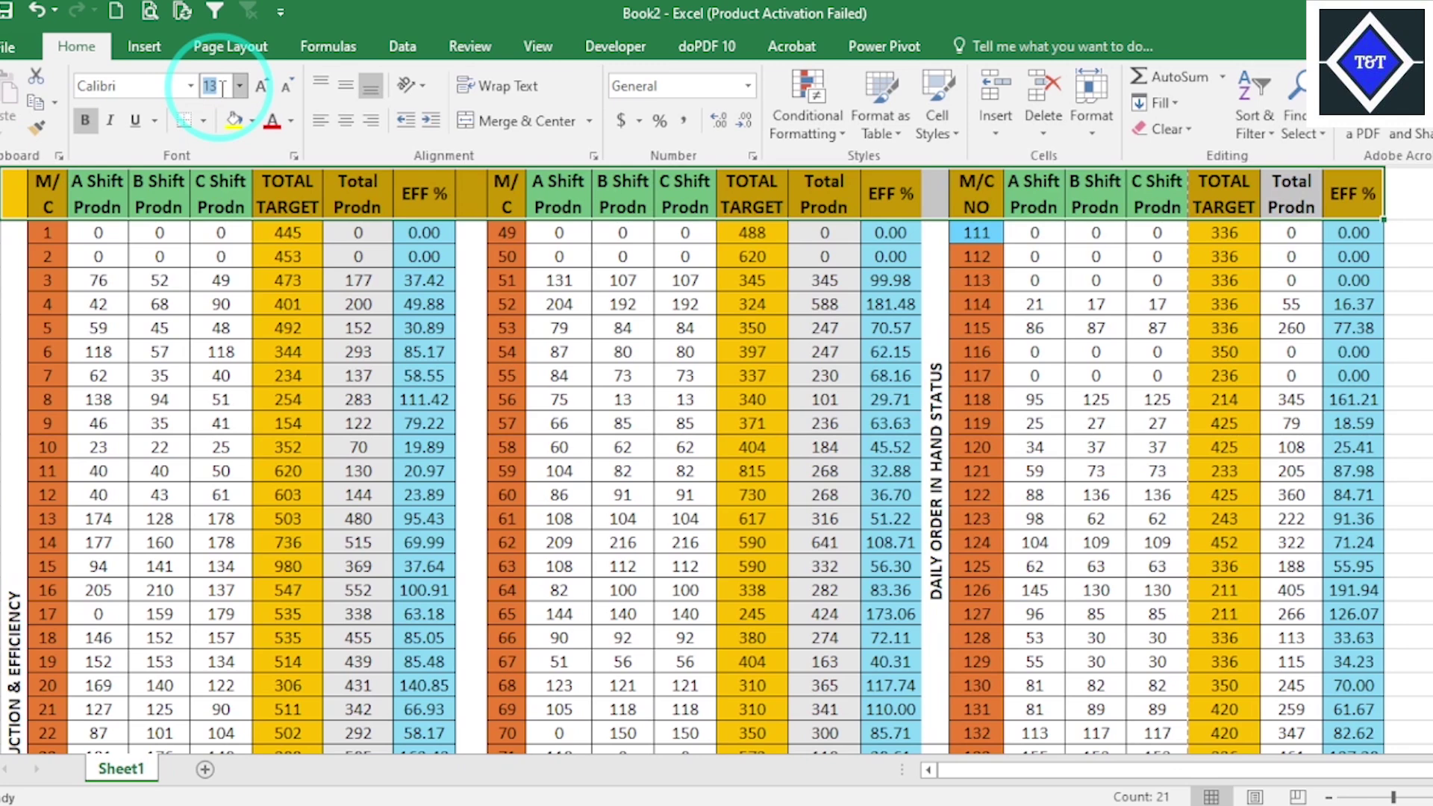
pyautogui.write('12')
pyautogui.press('Return')
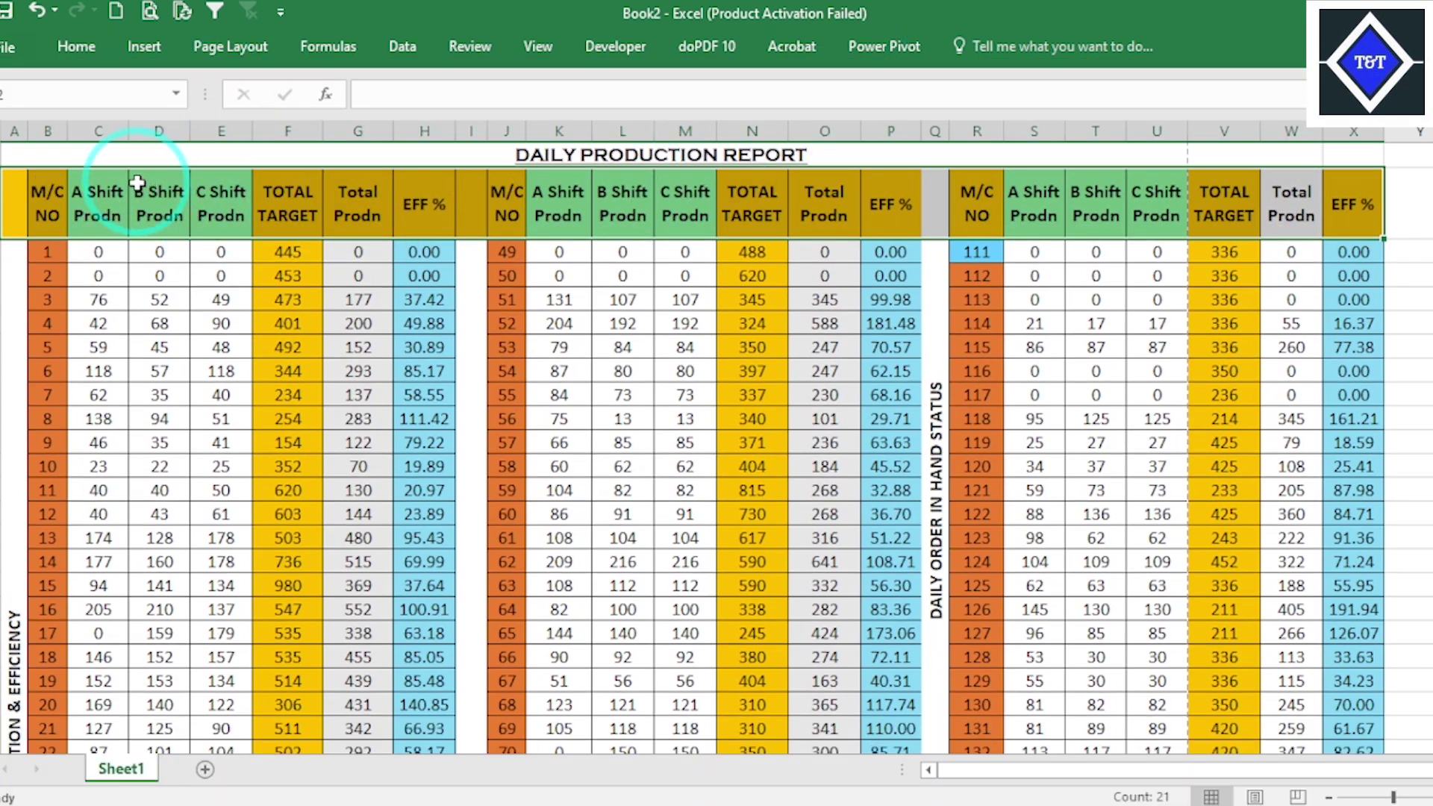
# Step: Narrow columns K to M, the second block's A, B and C Shift Prodn columns, together to equal width
pyautogui.click(623, 203)
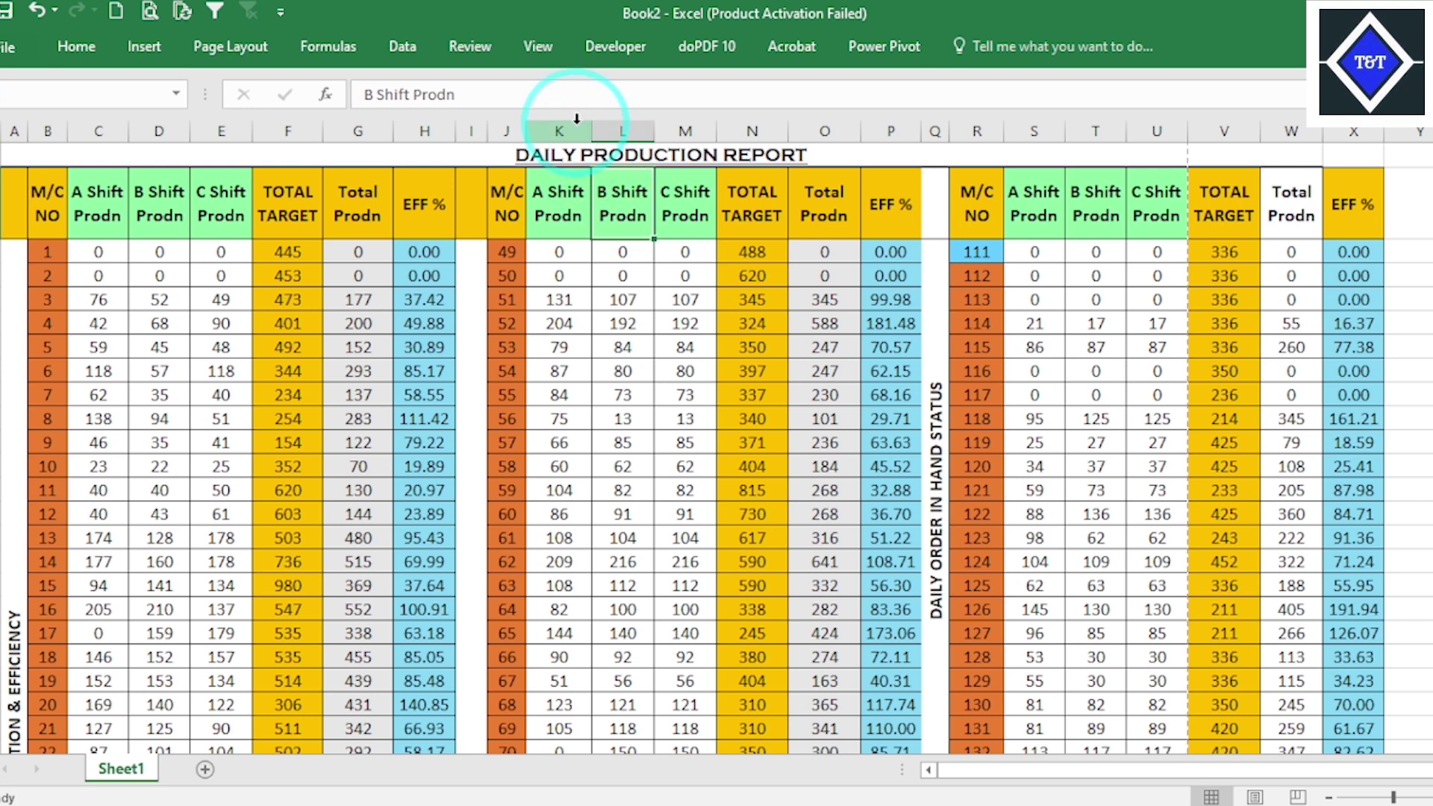
pyautogui.moveTo(567, 130); pyautogui.dragTo(708, 136)
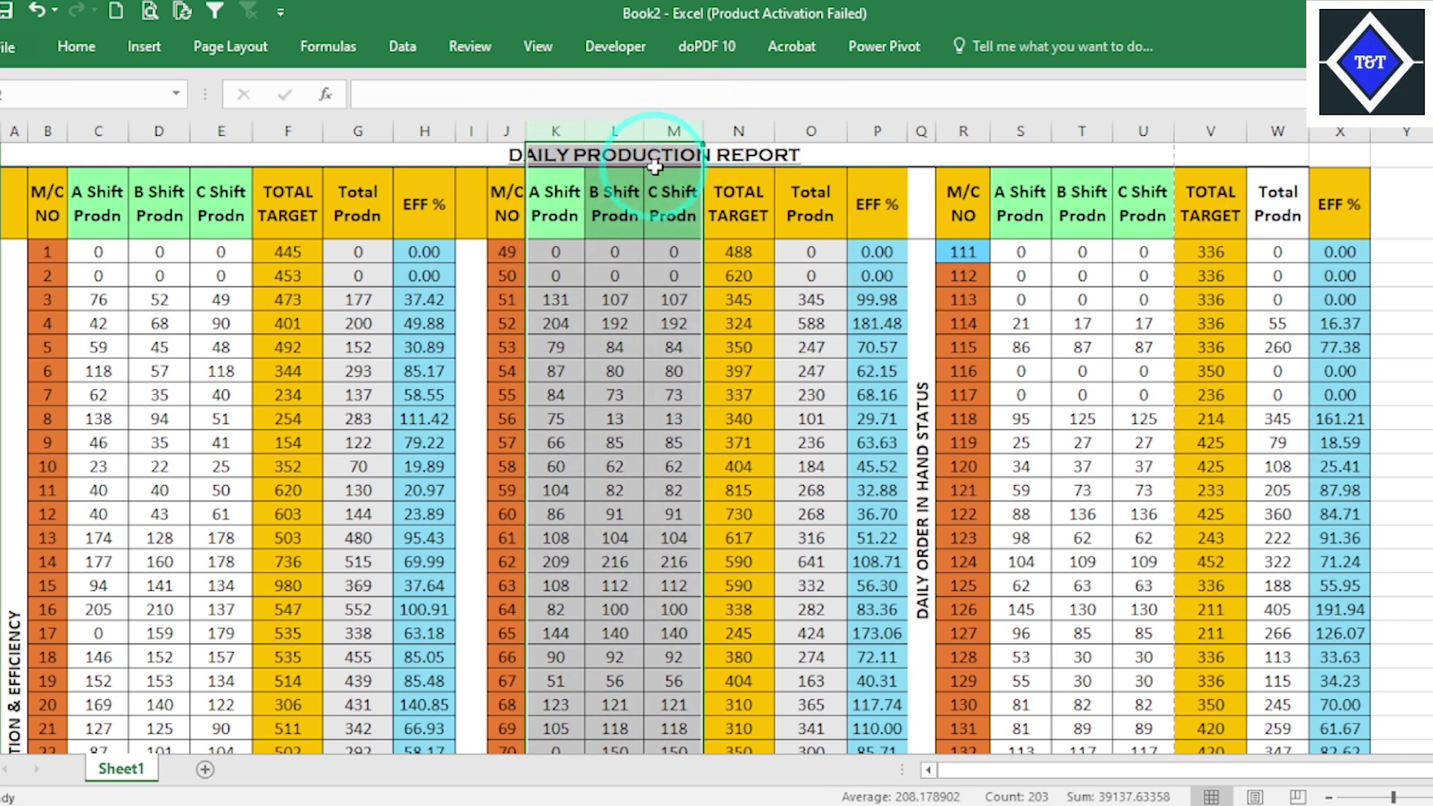
pyautogui.click(988, 252)
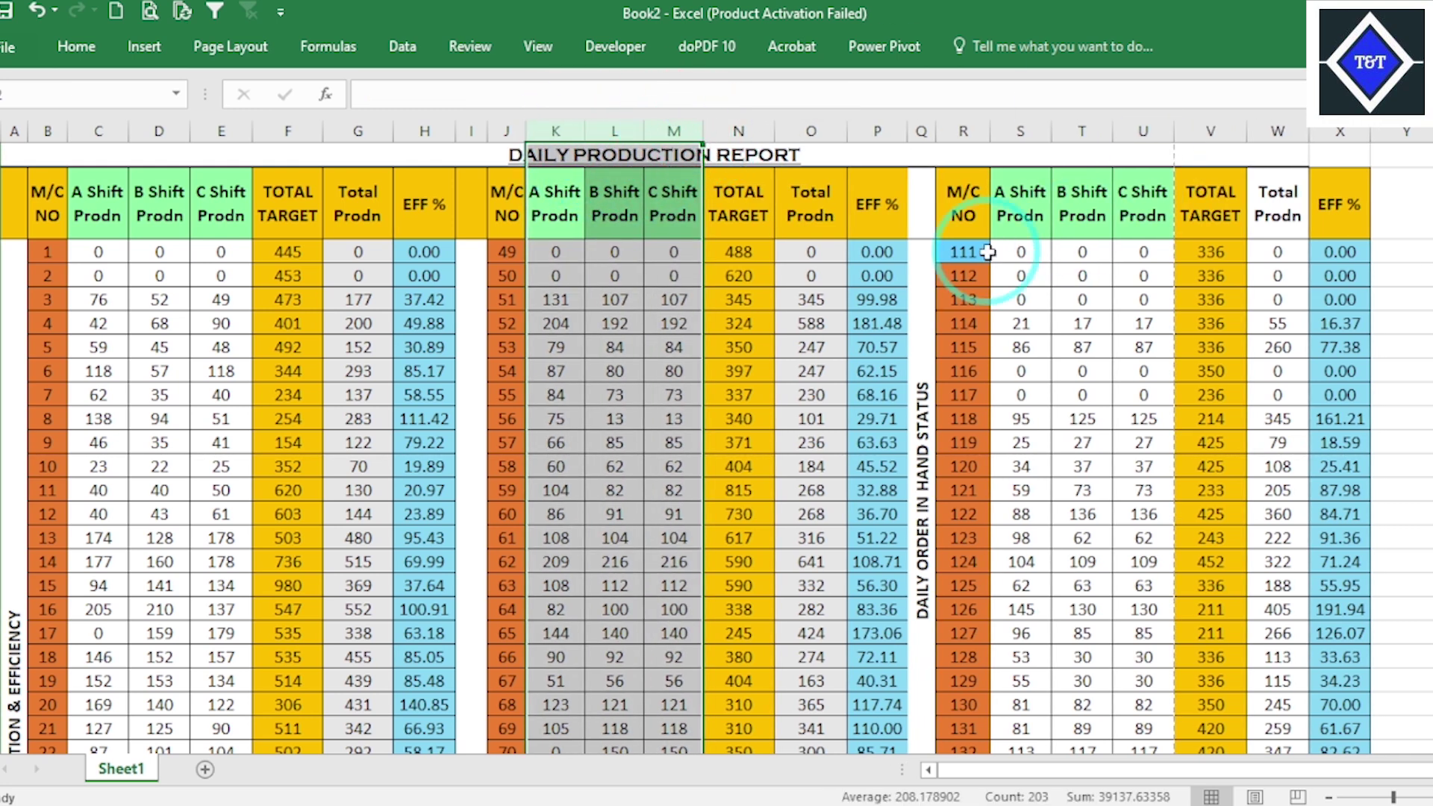
pyautogui.click(1090, 289)
pyautogui.click(555, 203)
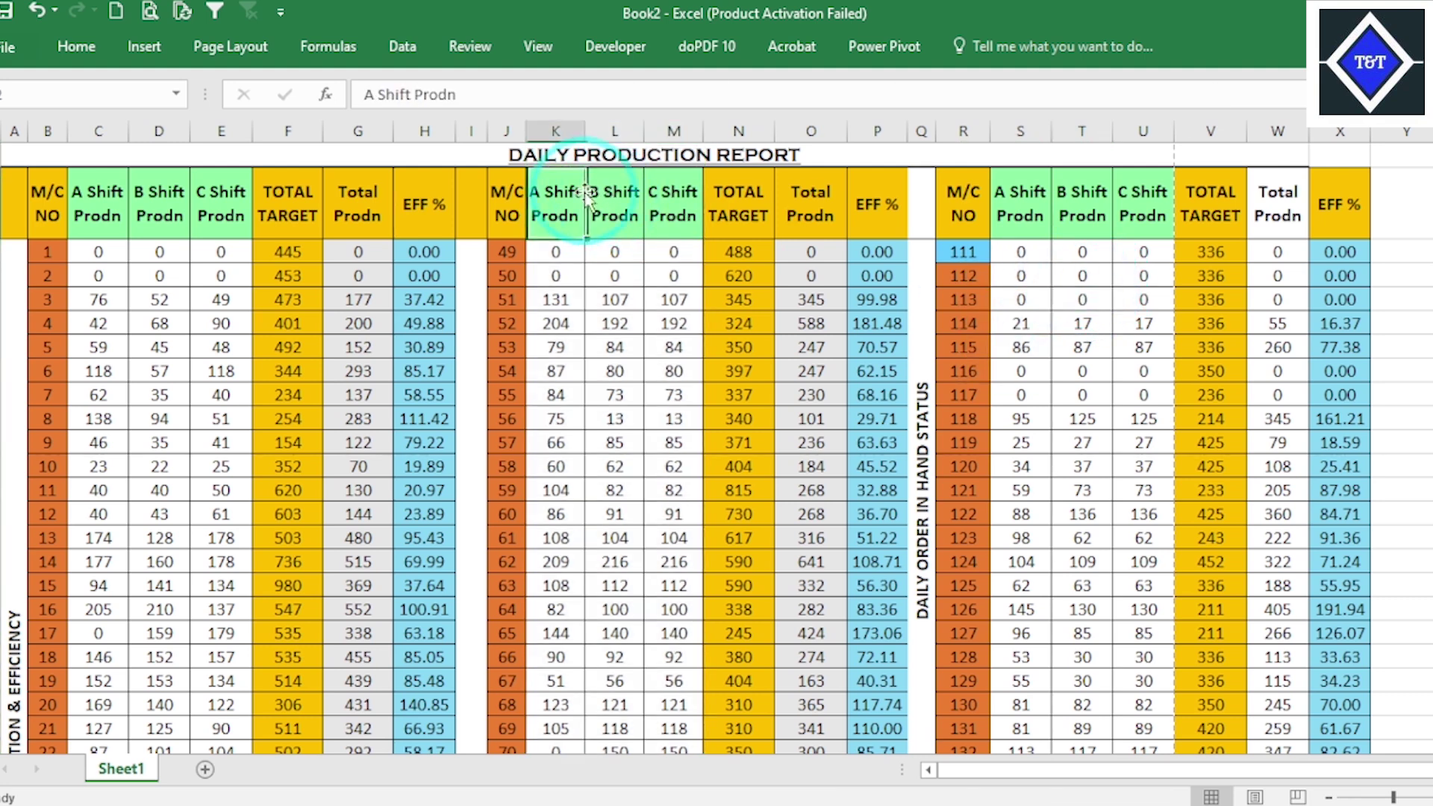
# Step: Set the font size of the whole column header row, from column A to X, to 11
pyautogui.moveTo(95, 192); pyautogui.dragTo(217, 201)
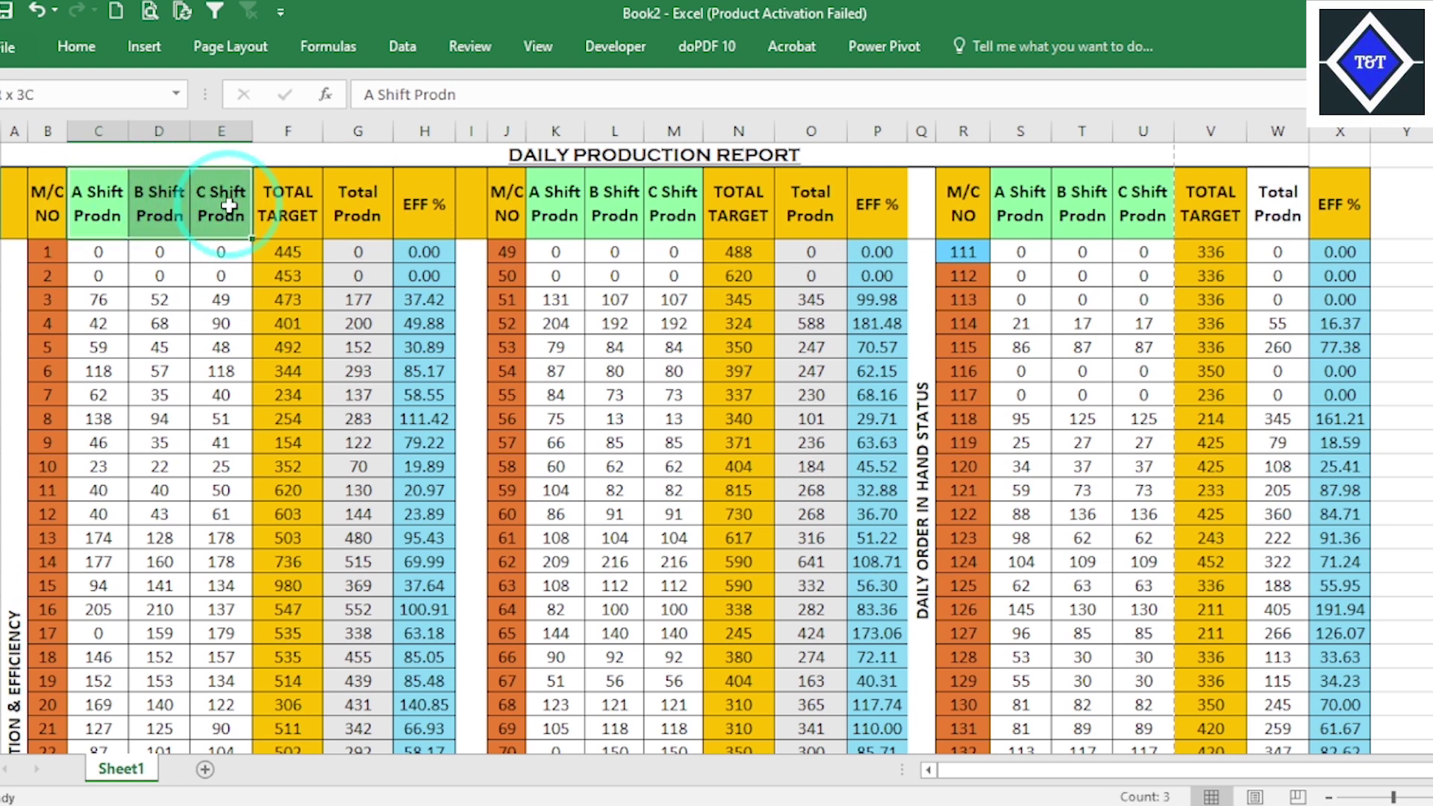
pyautogui.click(122, 52)
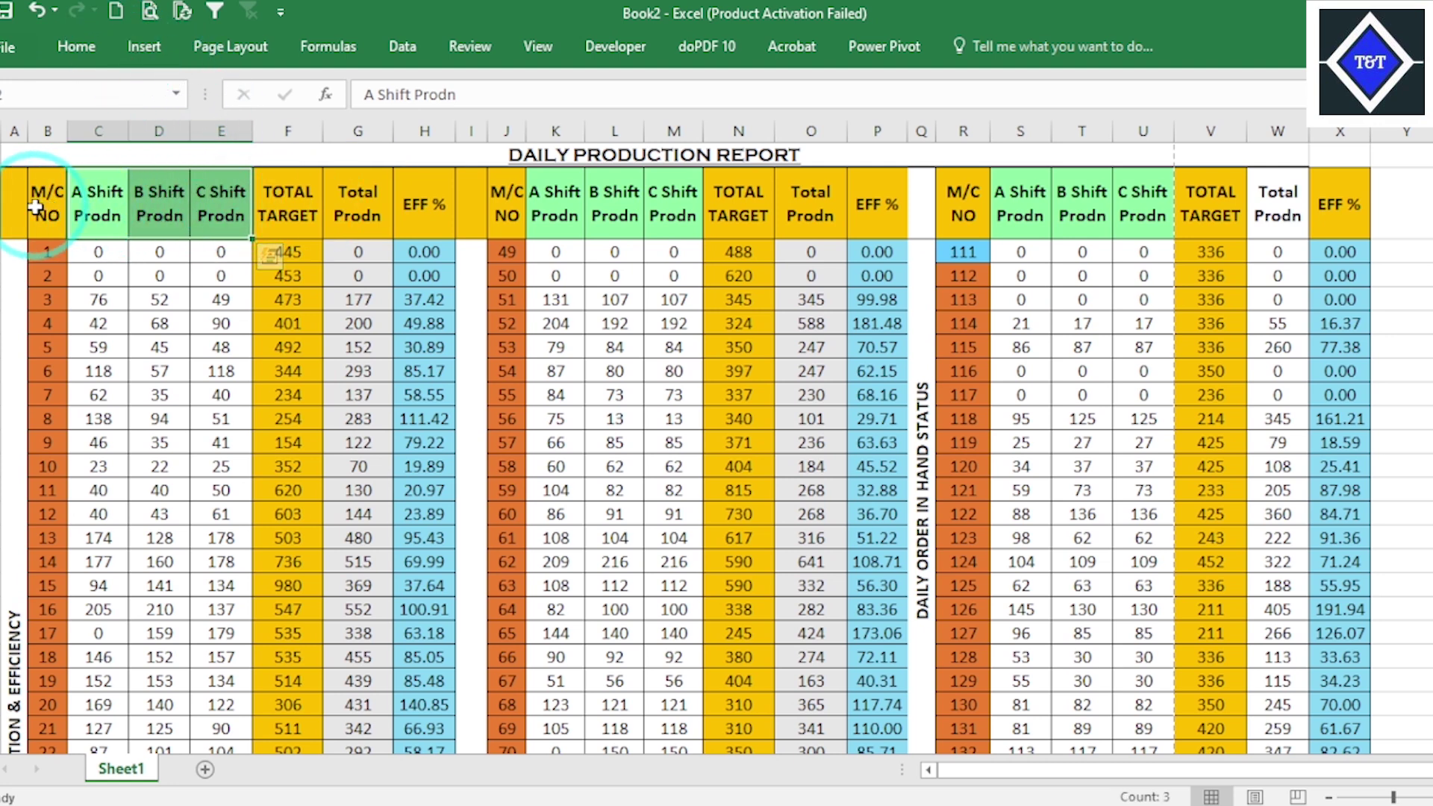
pyautogui.moveTo(47, 203); pyautogui.dragTo(1122, 179)
pyautogui.moveTo(1275, 192); pyautogui.dragTo(1336, 200)
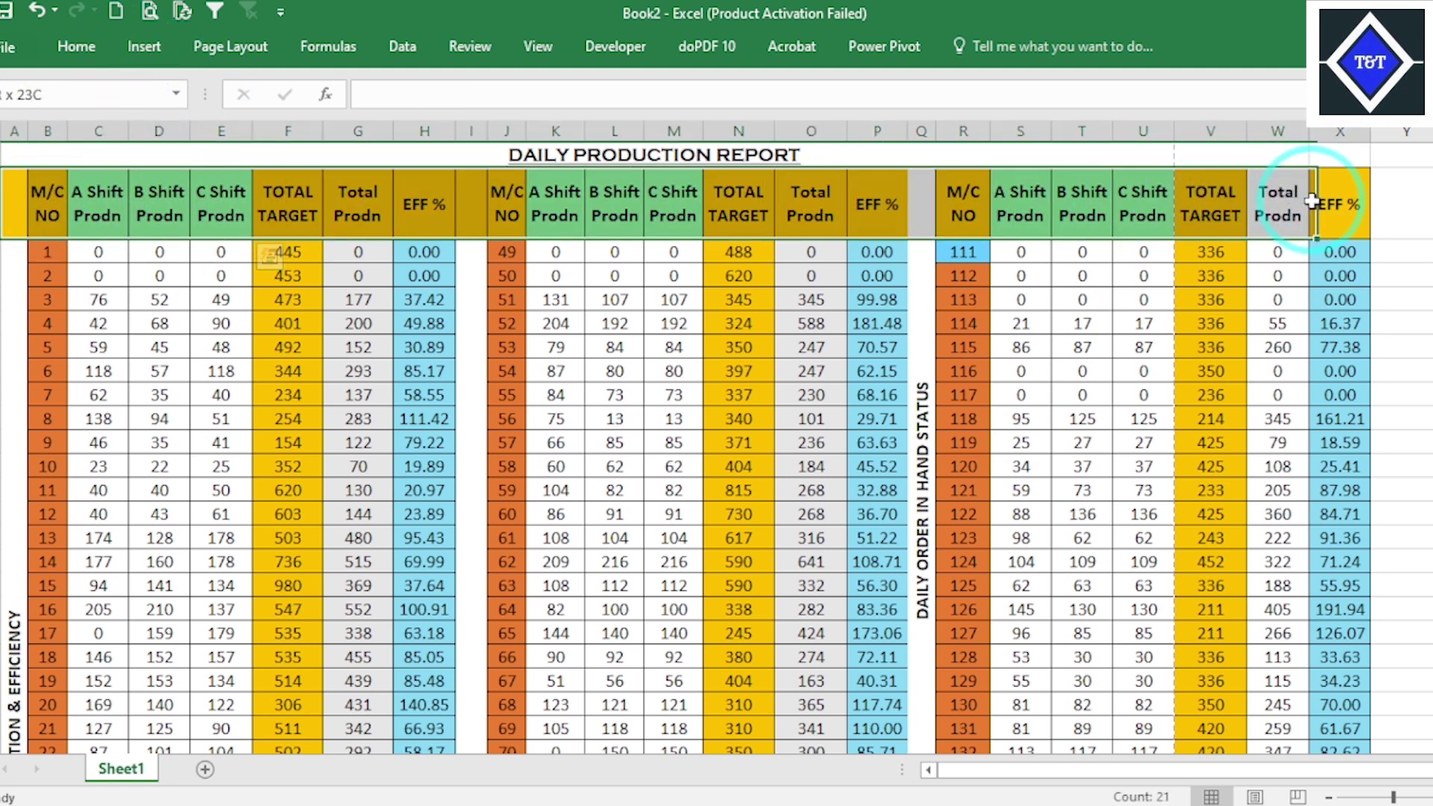
pyautogui.click(77, 49)
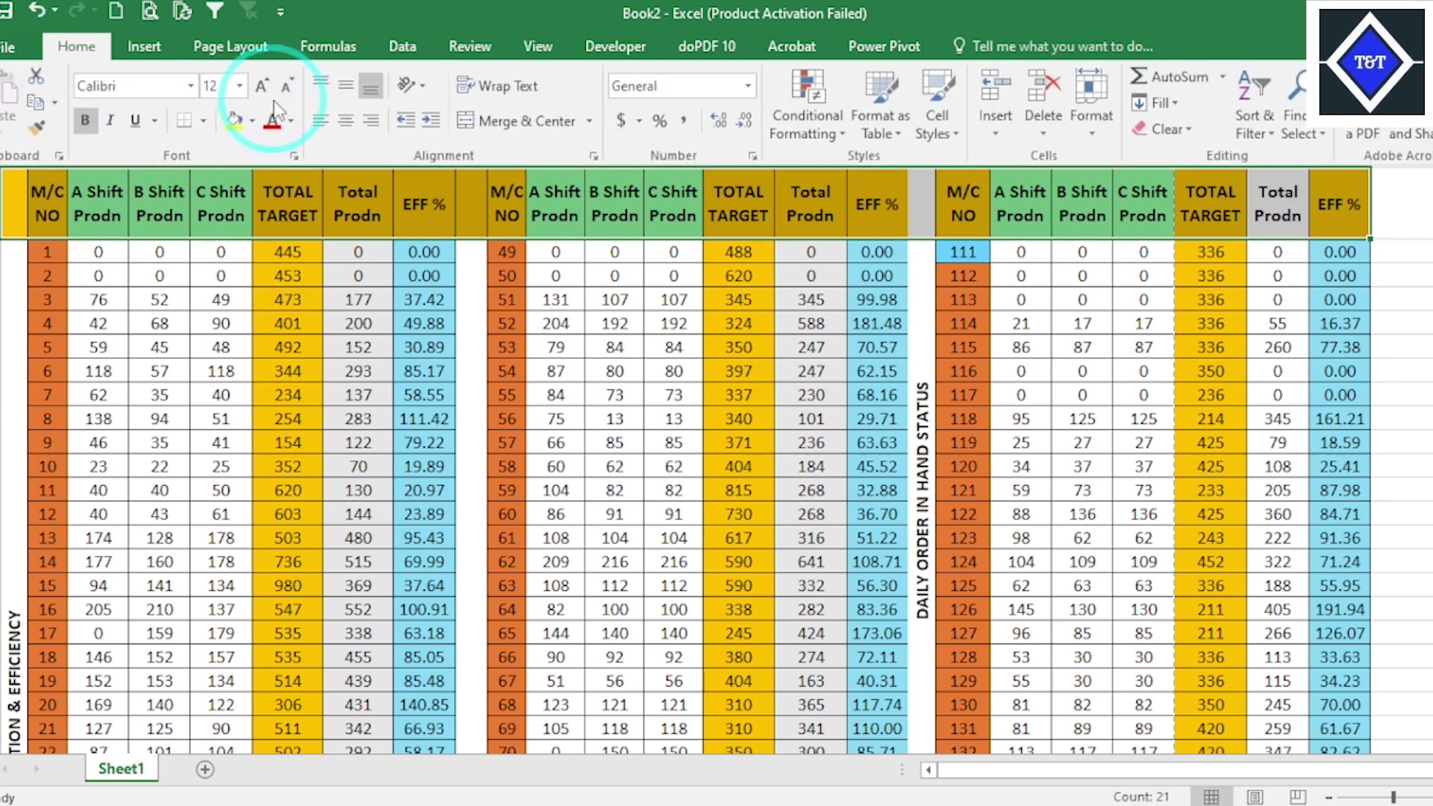
pyautogui.click(213, 86)
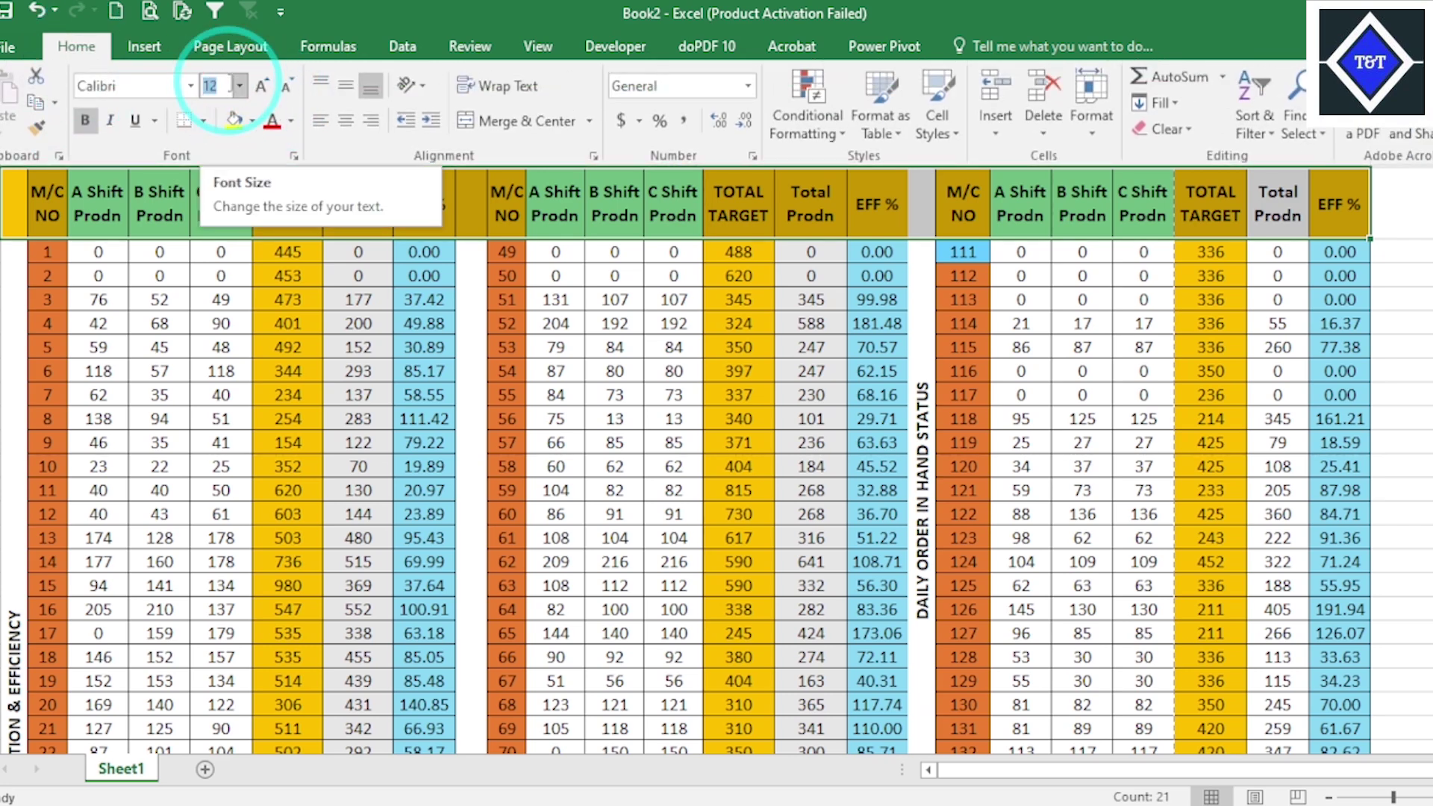
pyautogui.write('11')
pyautogui.press('Return')
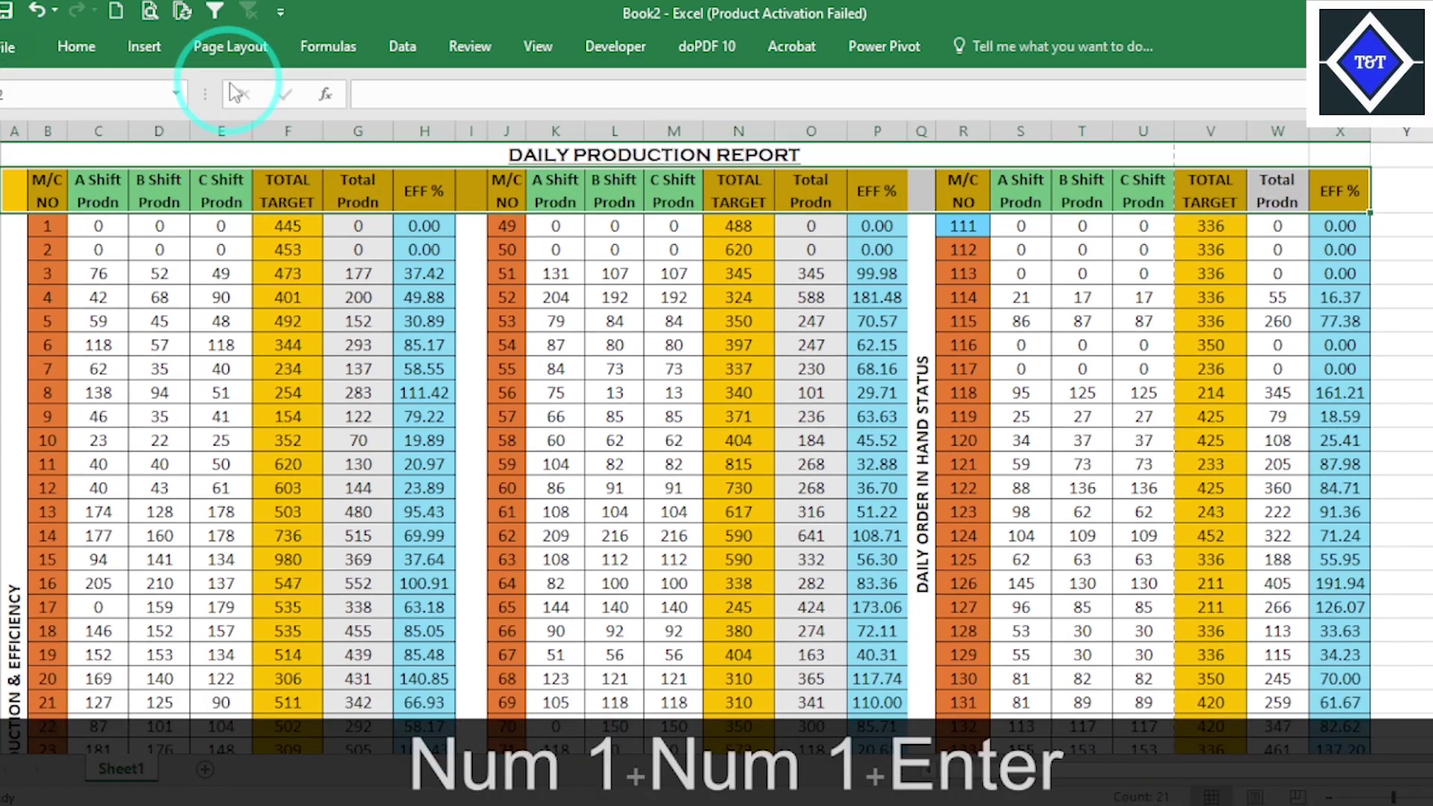
# Step: Examine the report's rows and where the page break falls across the third block's columns
pyautogui.click(159, 345)
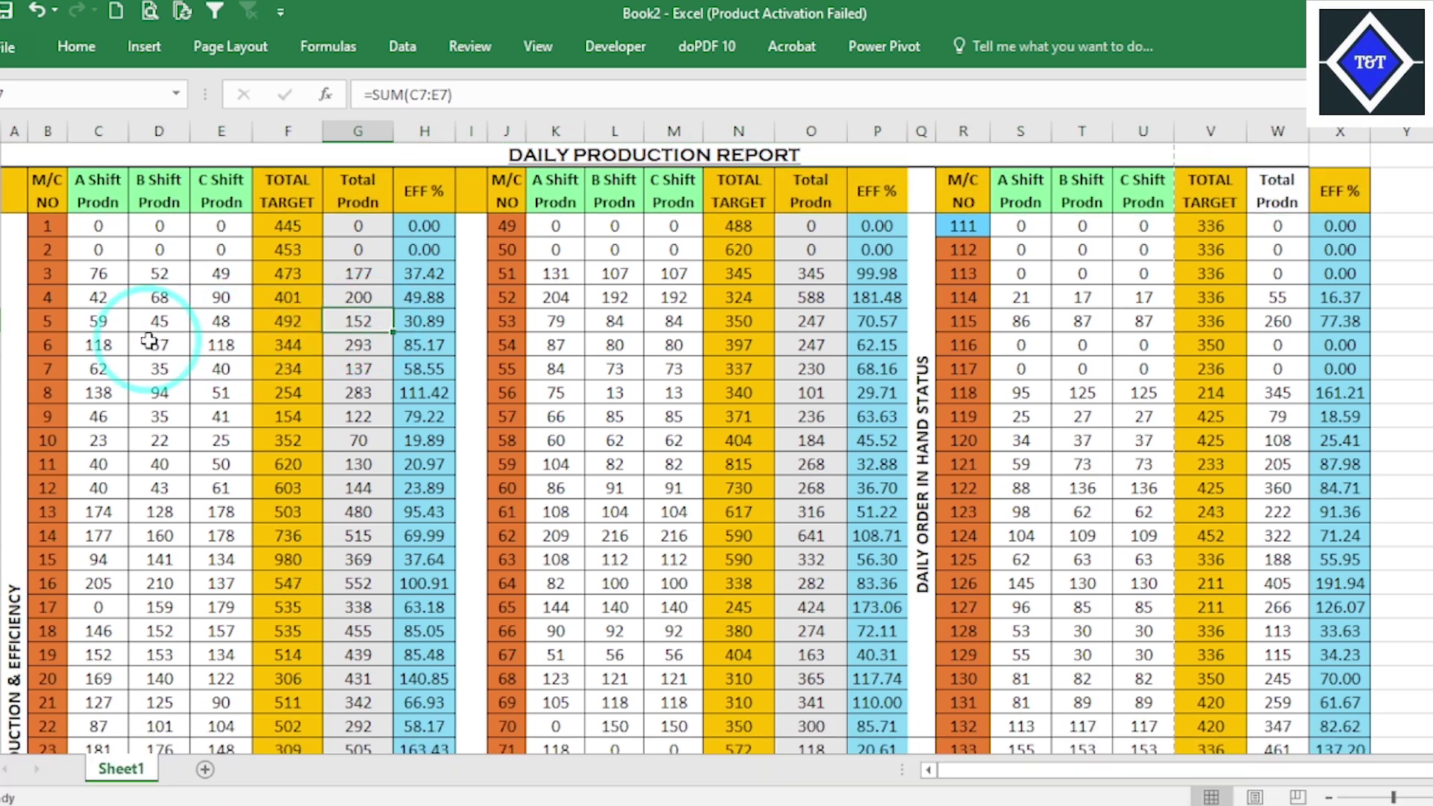
pyautogui.click(77, 46)
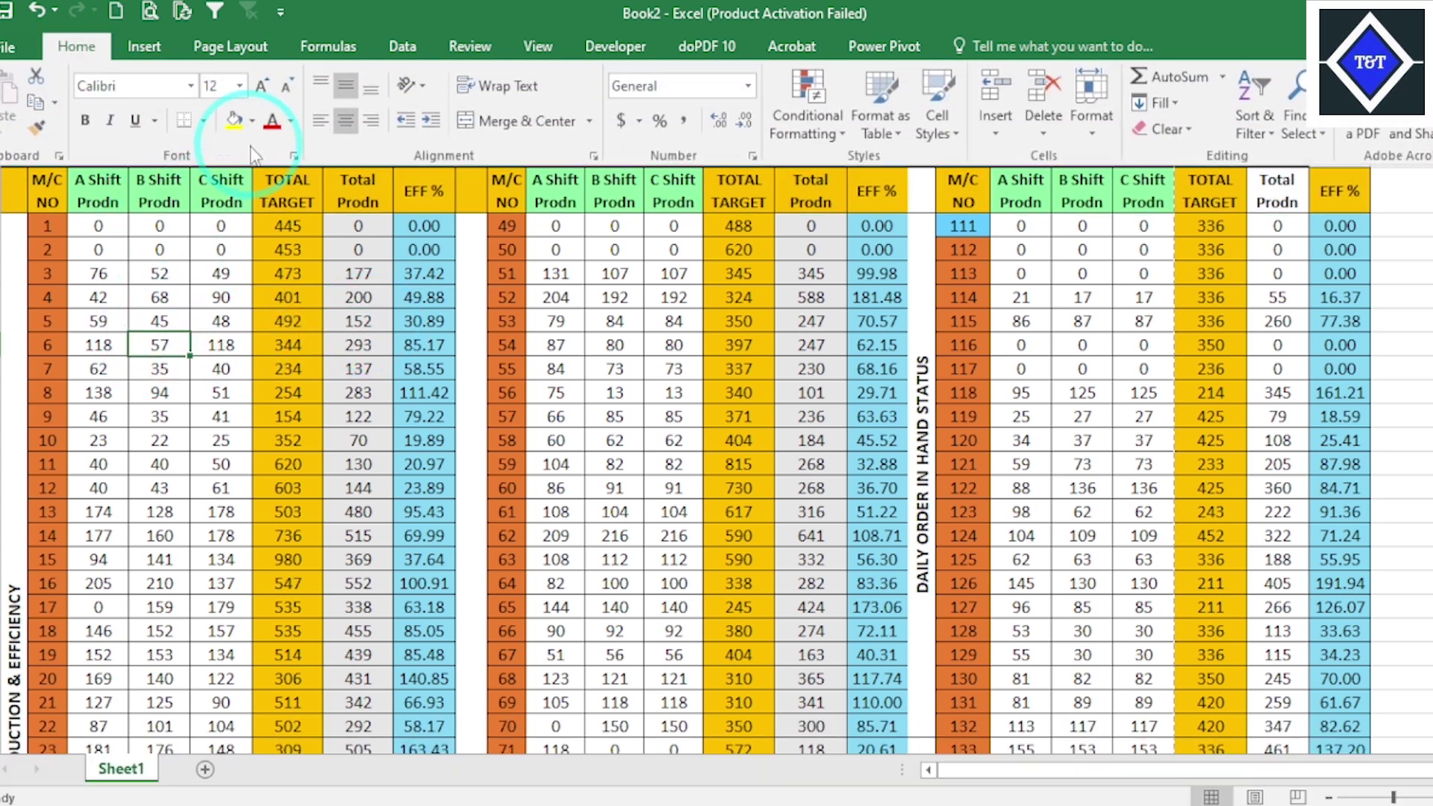
pyautogui.click(377, 319)
pyautogui.scroll(-3, 424, 382)
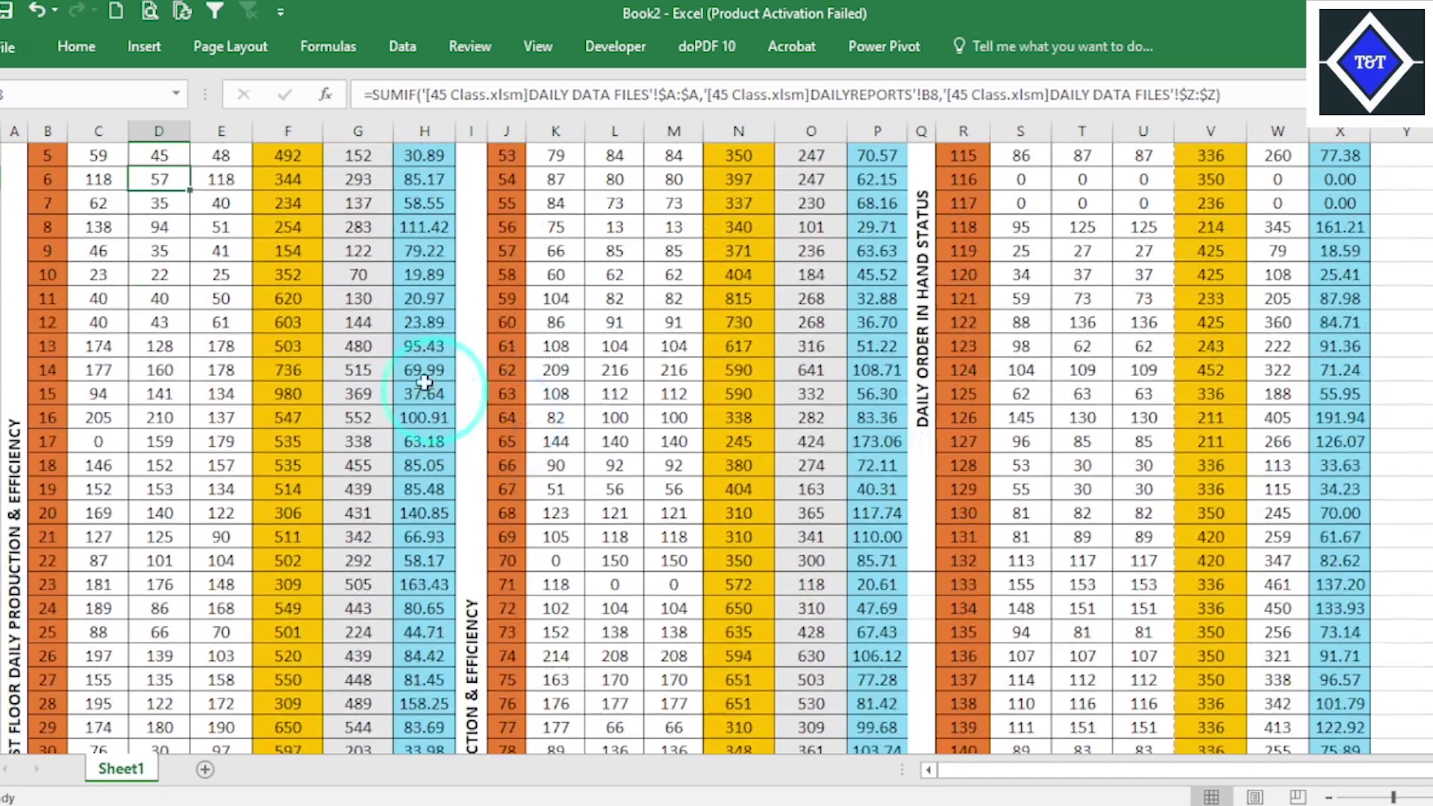
pyautogui.scroll(-2, 1095, 368)
pyautogui.scroll(5, 1095, 368)
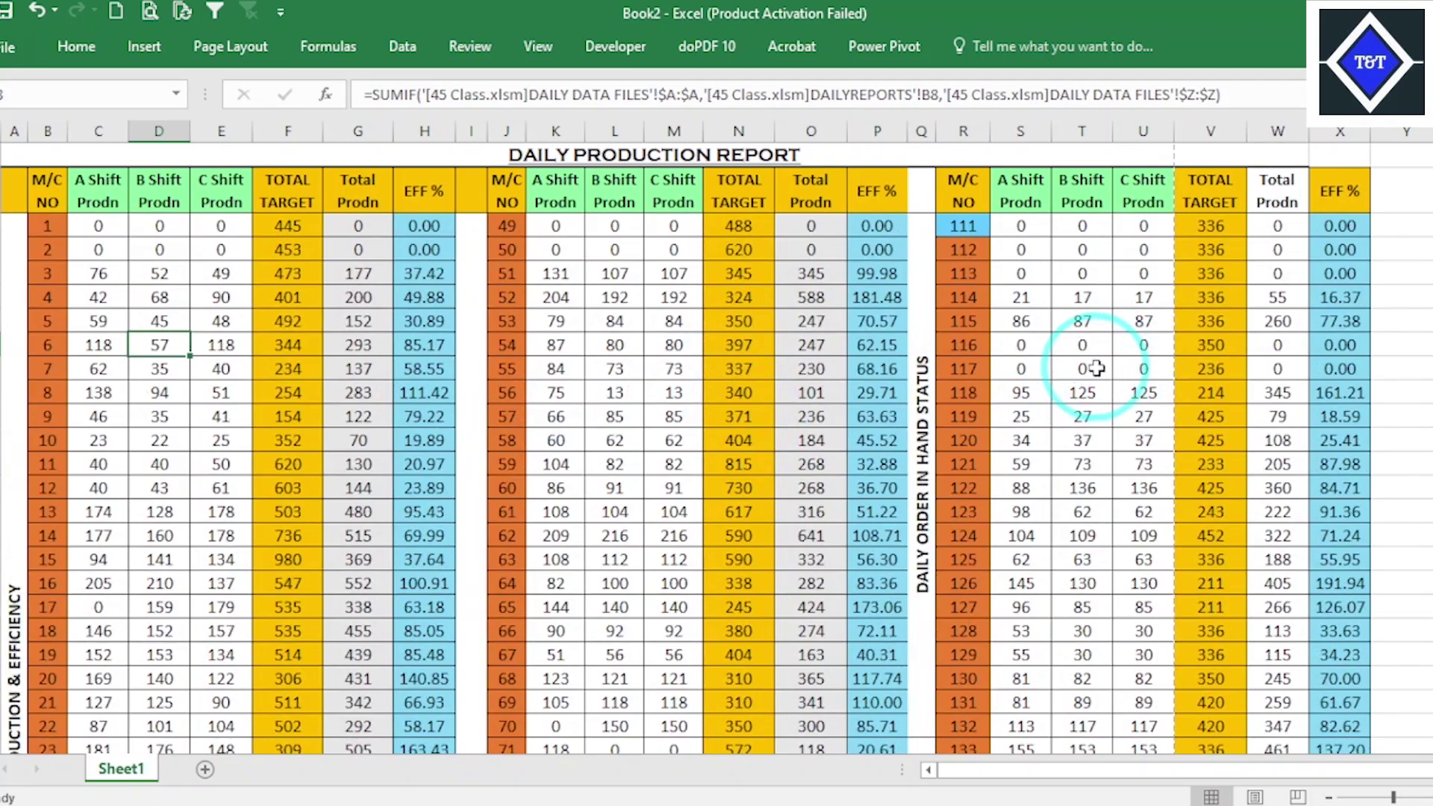
pyautogui.click(1211, 393)
pyautogui.scroll(-2, 971, 374)
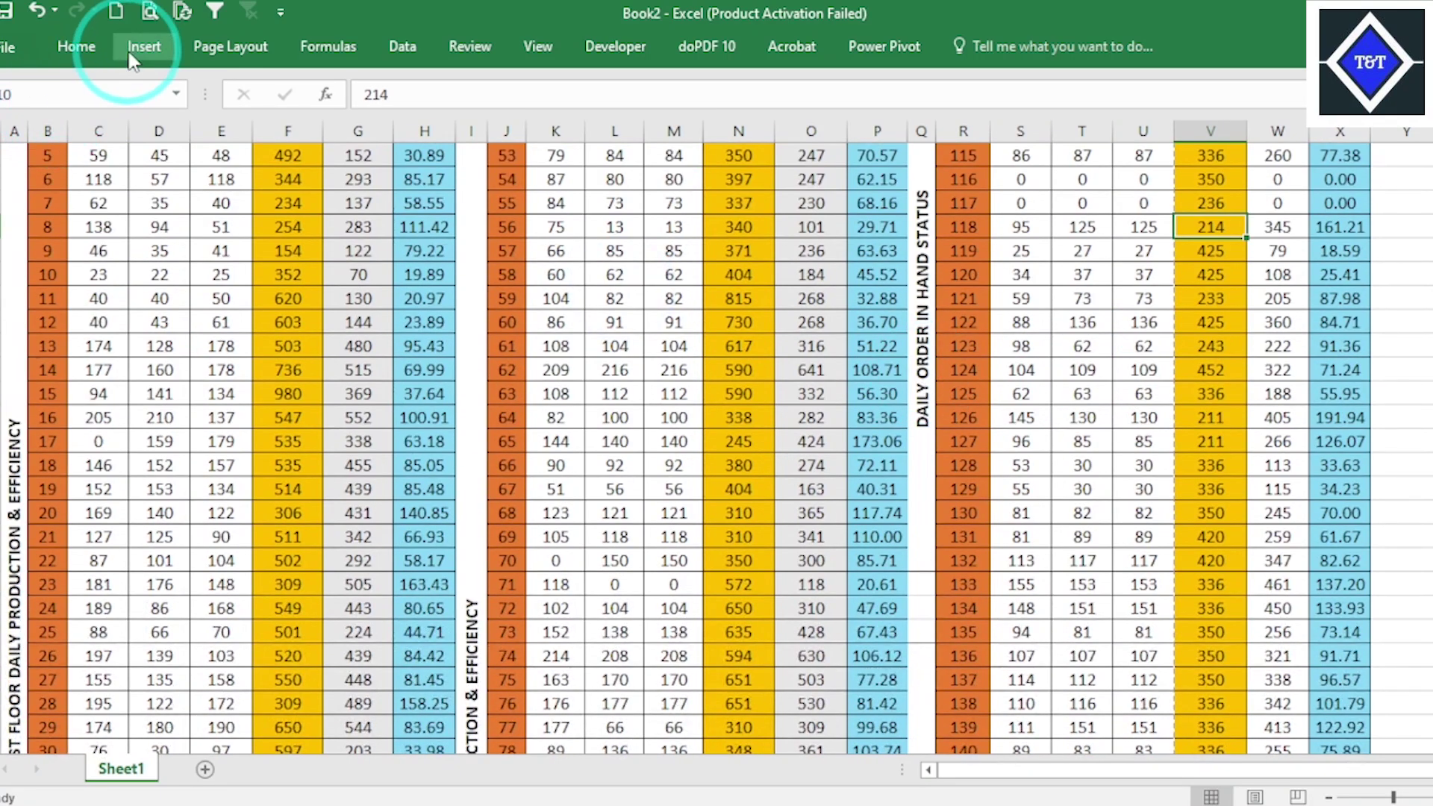
# Step: Lower the print scaling percentage in the page setup until all the report's columns fit across the A4 page
pyautogui.click(150, 10)
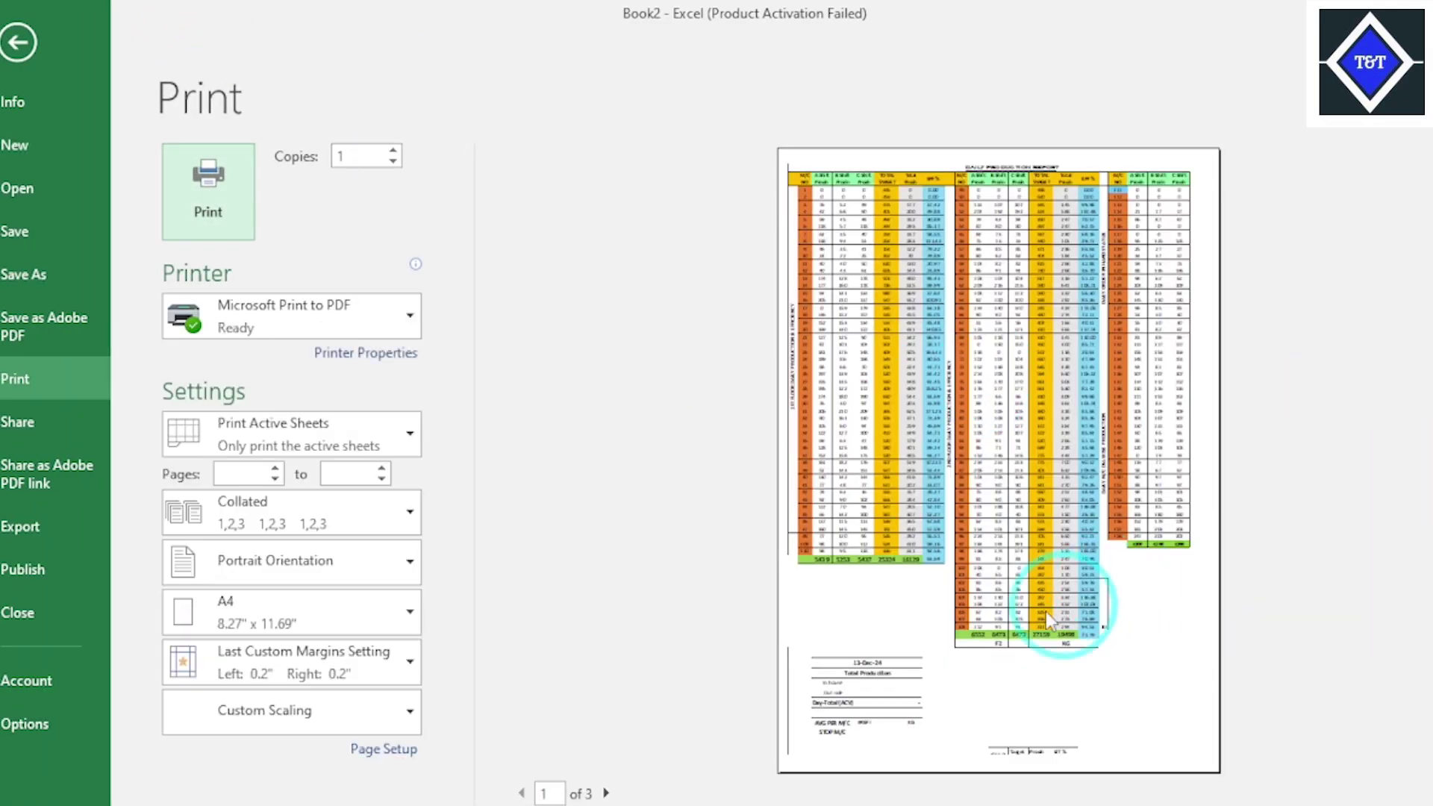
pyautogui.click(390, 748)
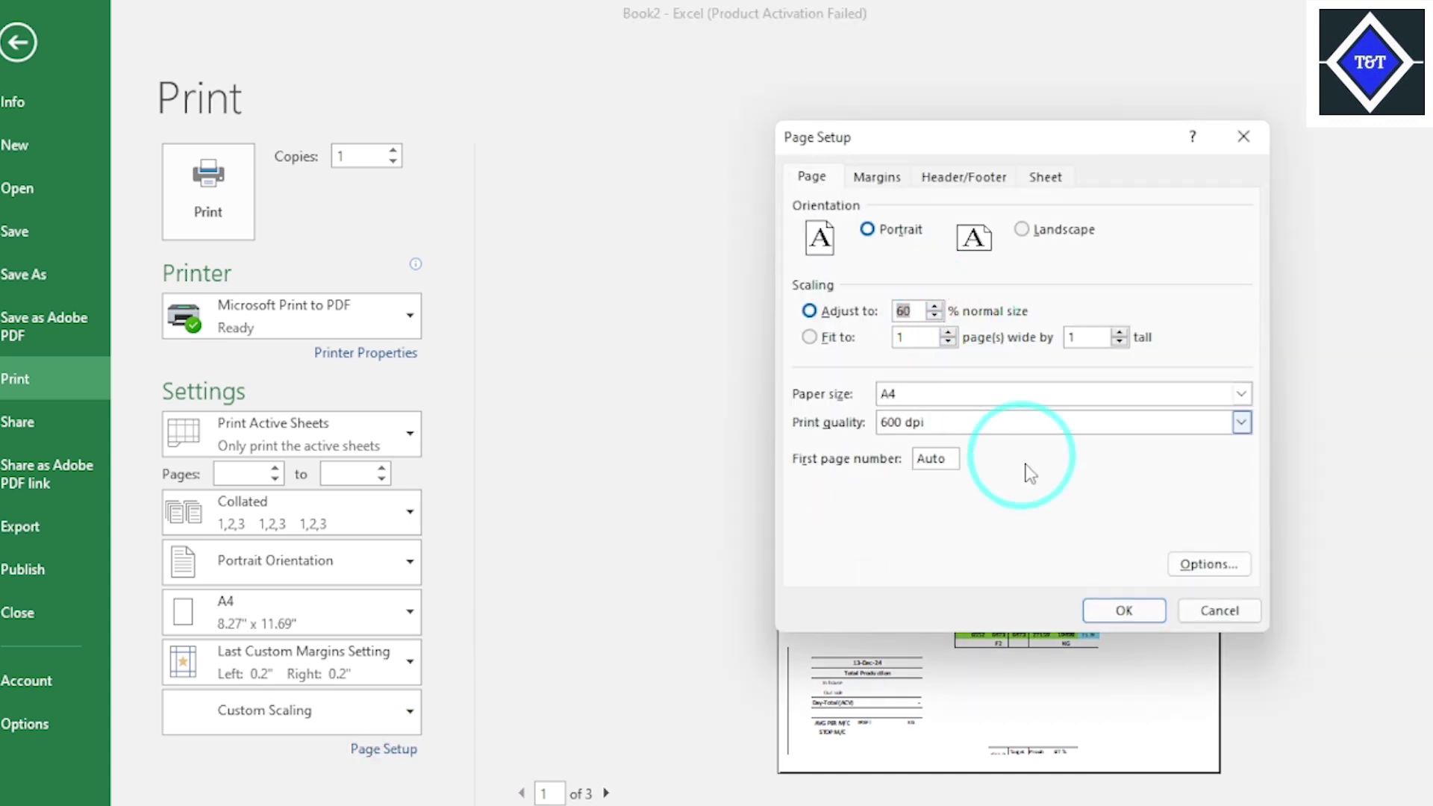
pyautogui.click(935, 315)
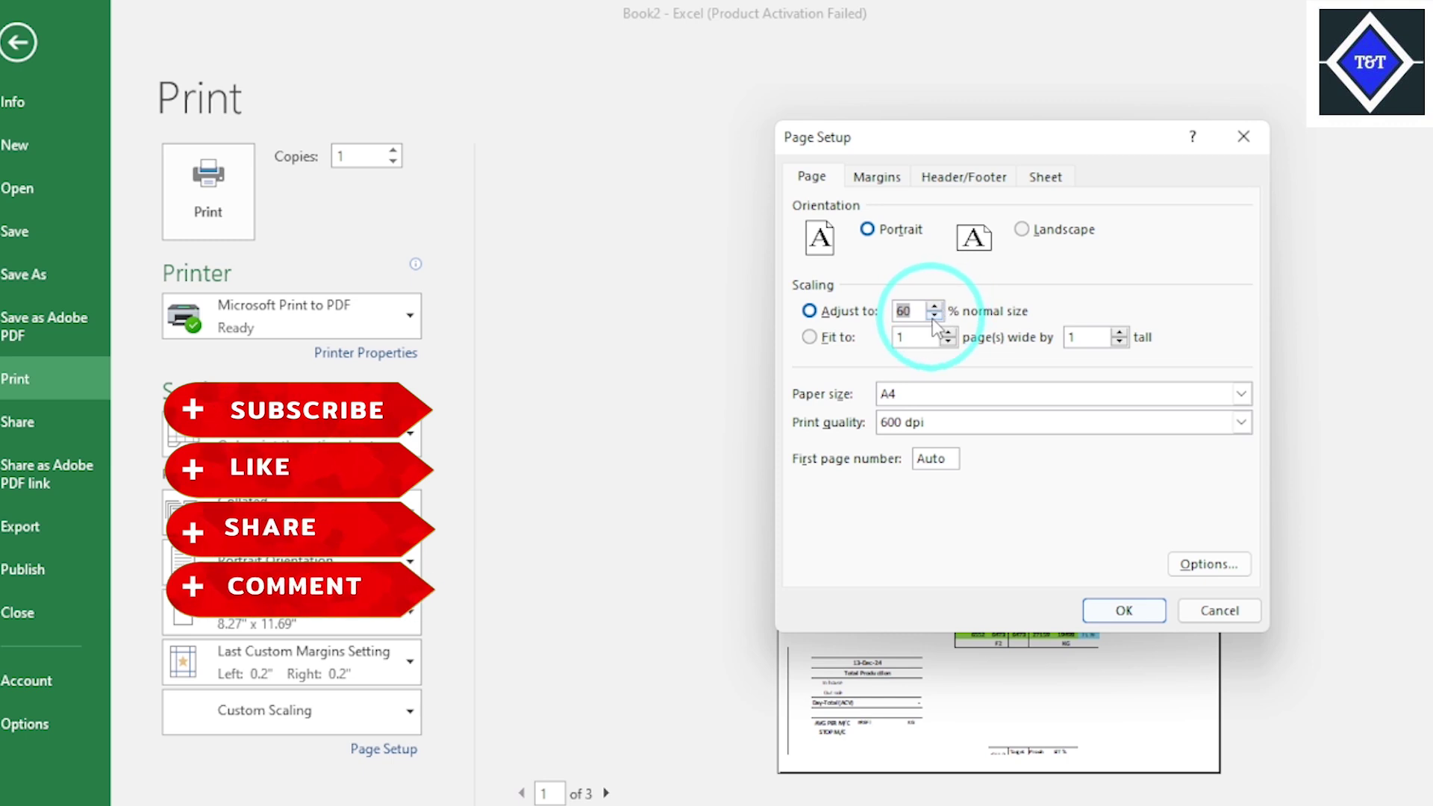
pyautogui.click(1125, 612)
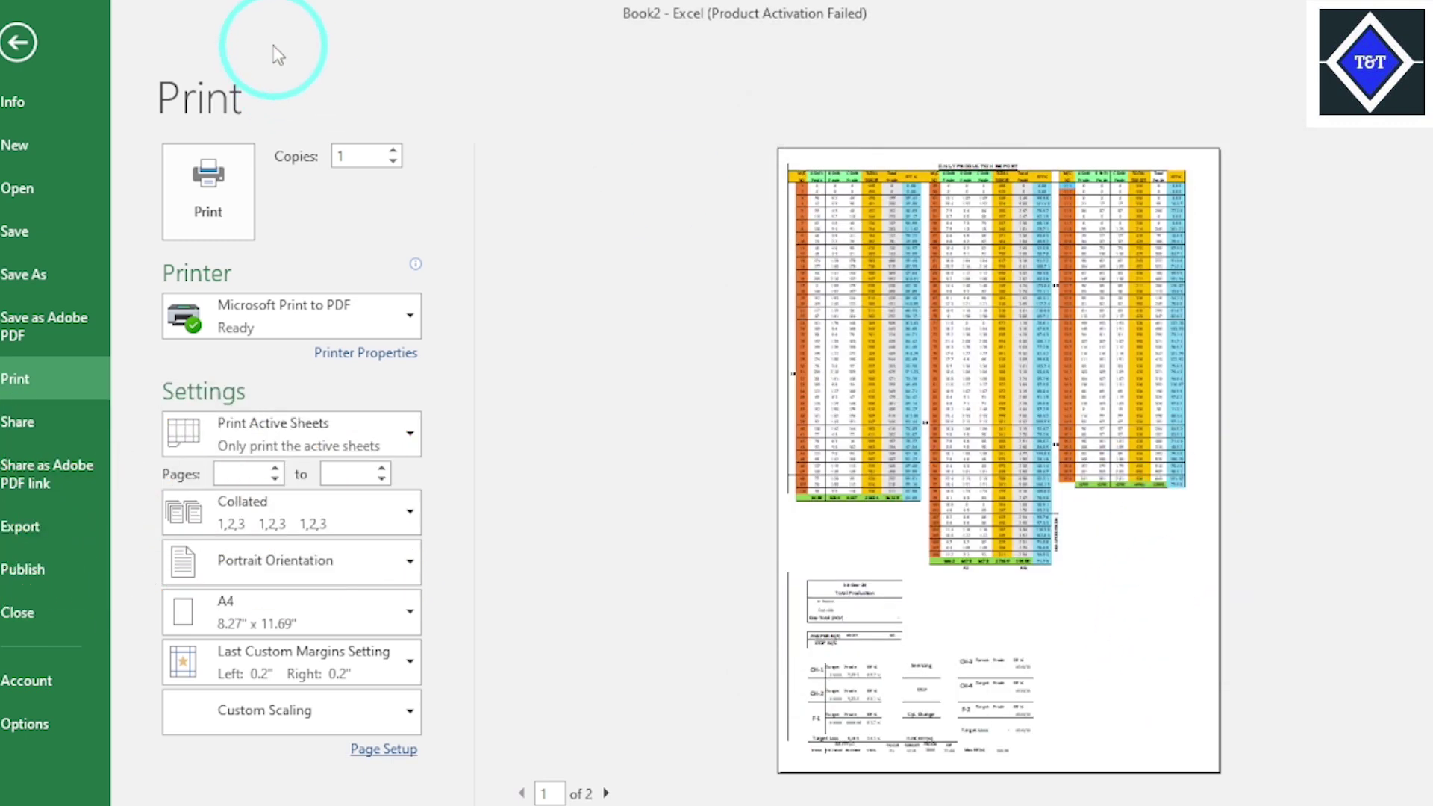
# Step: Return to the worksheet and delete the empty row between the STOP M/C row and the CH-1 and CH-3 tables
pyautogui.click(17, 41)
pyautogui.scroll(-7, 1231, 465)
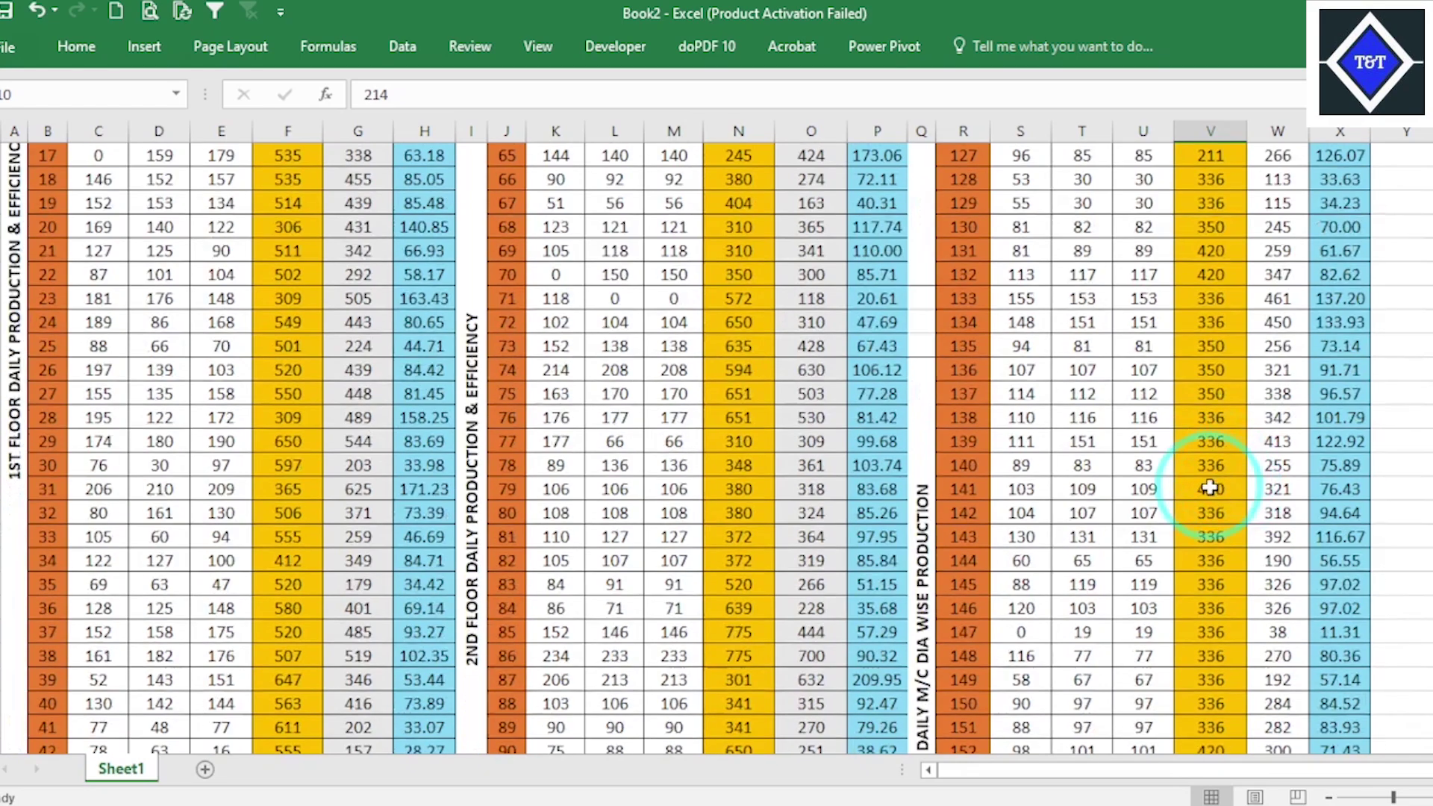
pyautogui.scroll(-15, 1081, 474)
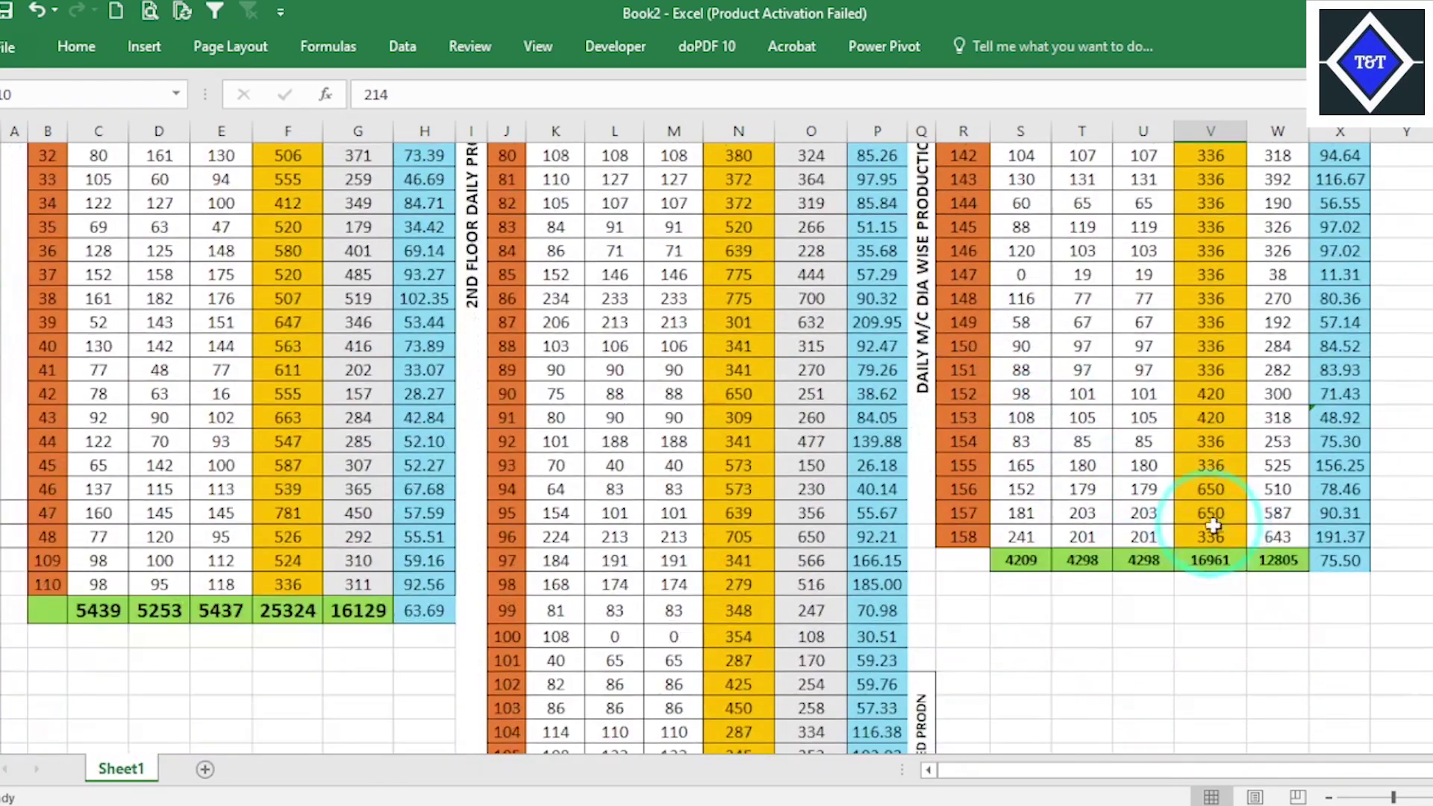
pyautogui.scroll(-8, 1002, 536)
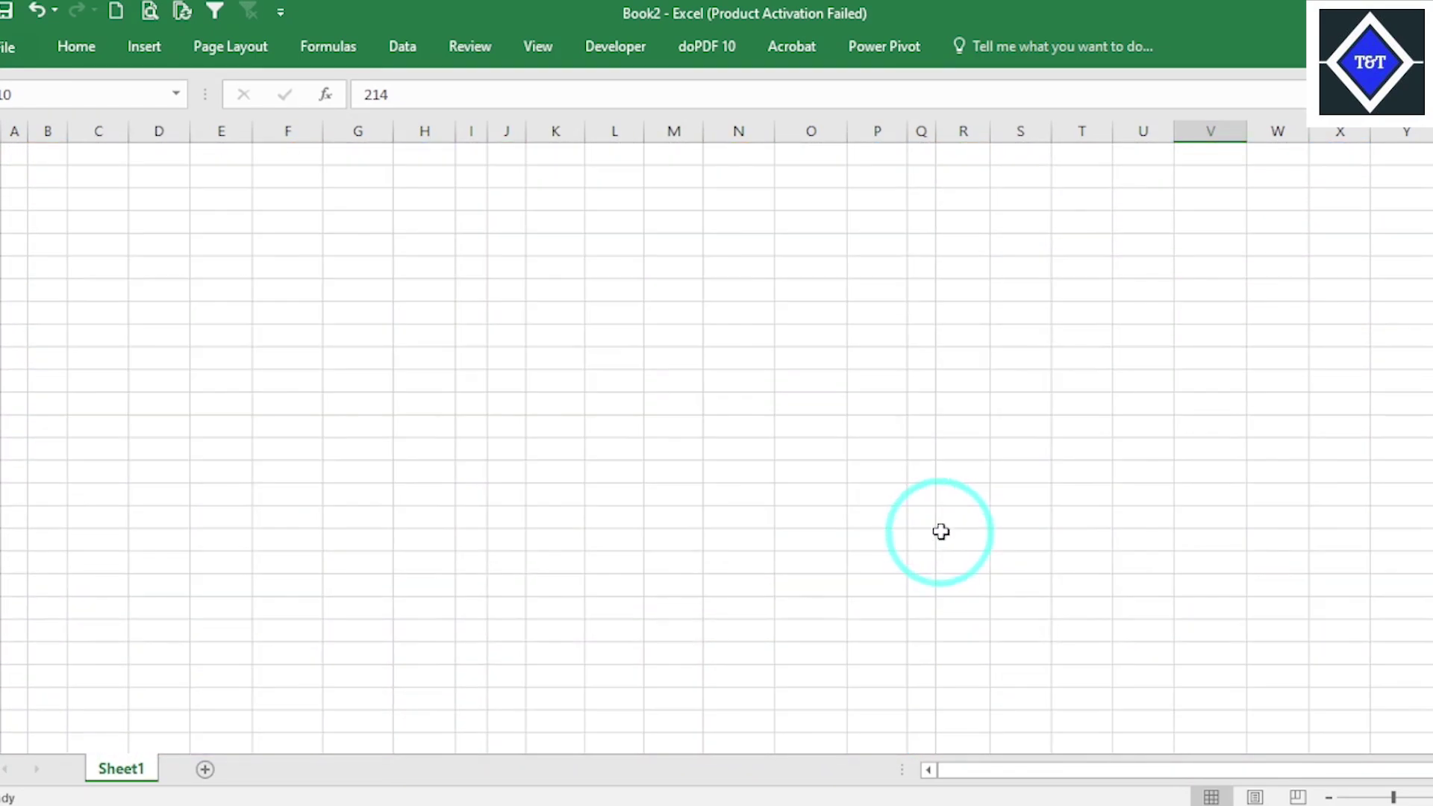
pyautogui.scroll(13, 942, 527)
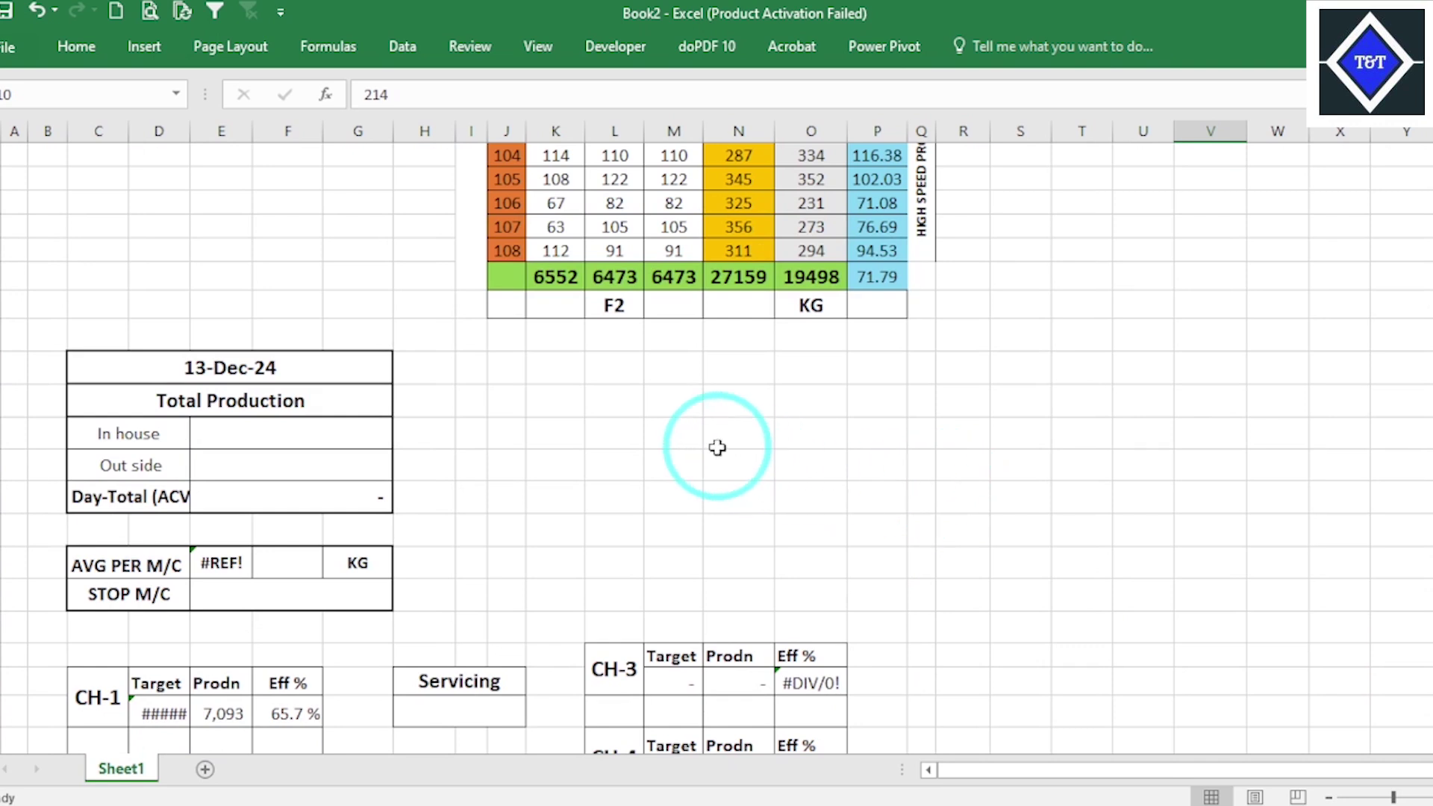
pyautogui.scroll(-2, 575, 470)
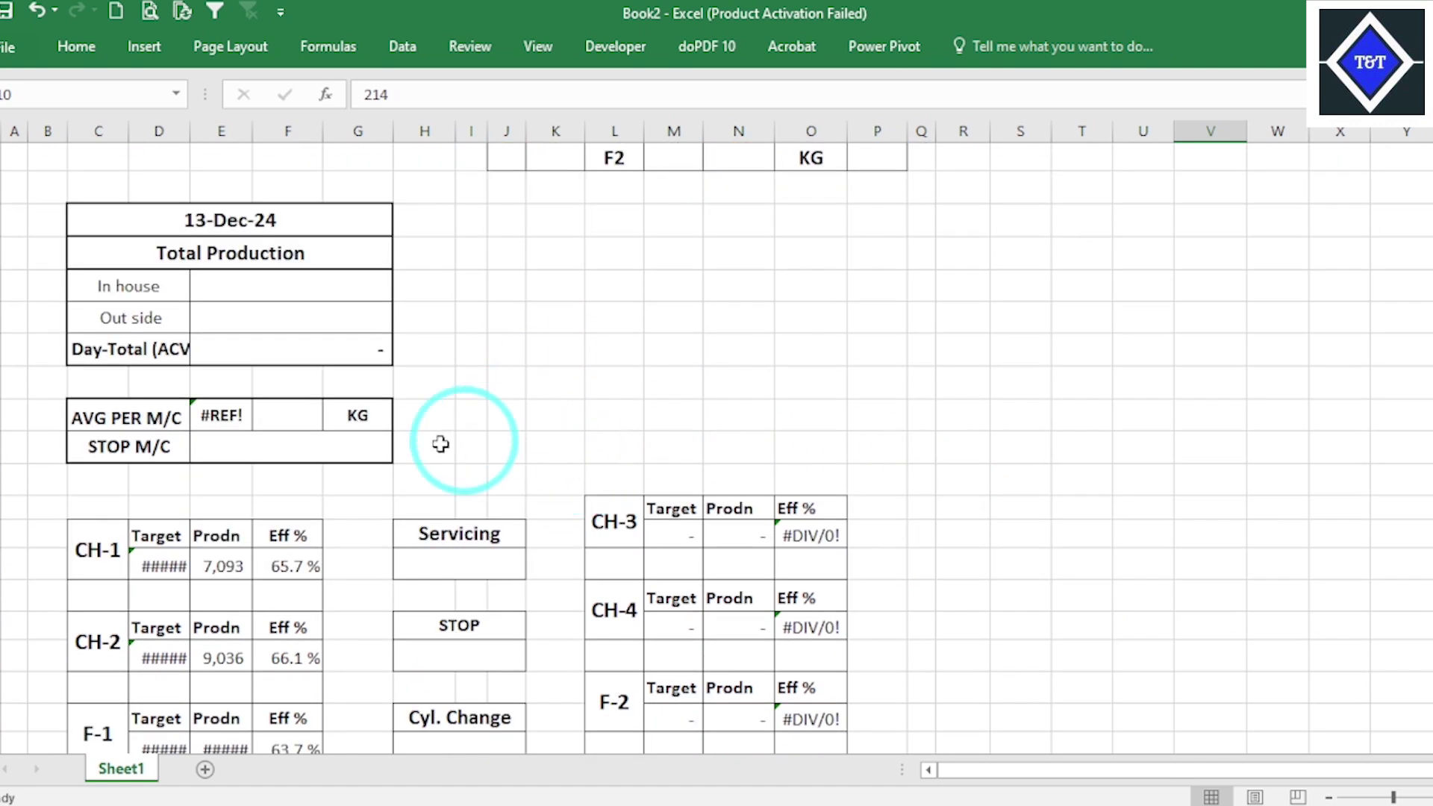
pyautogui.press('Escape')
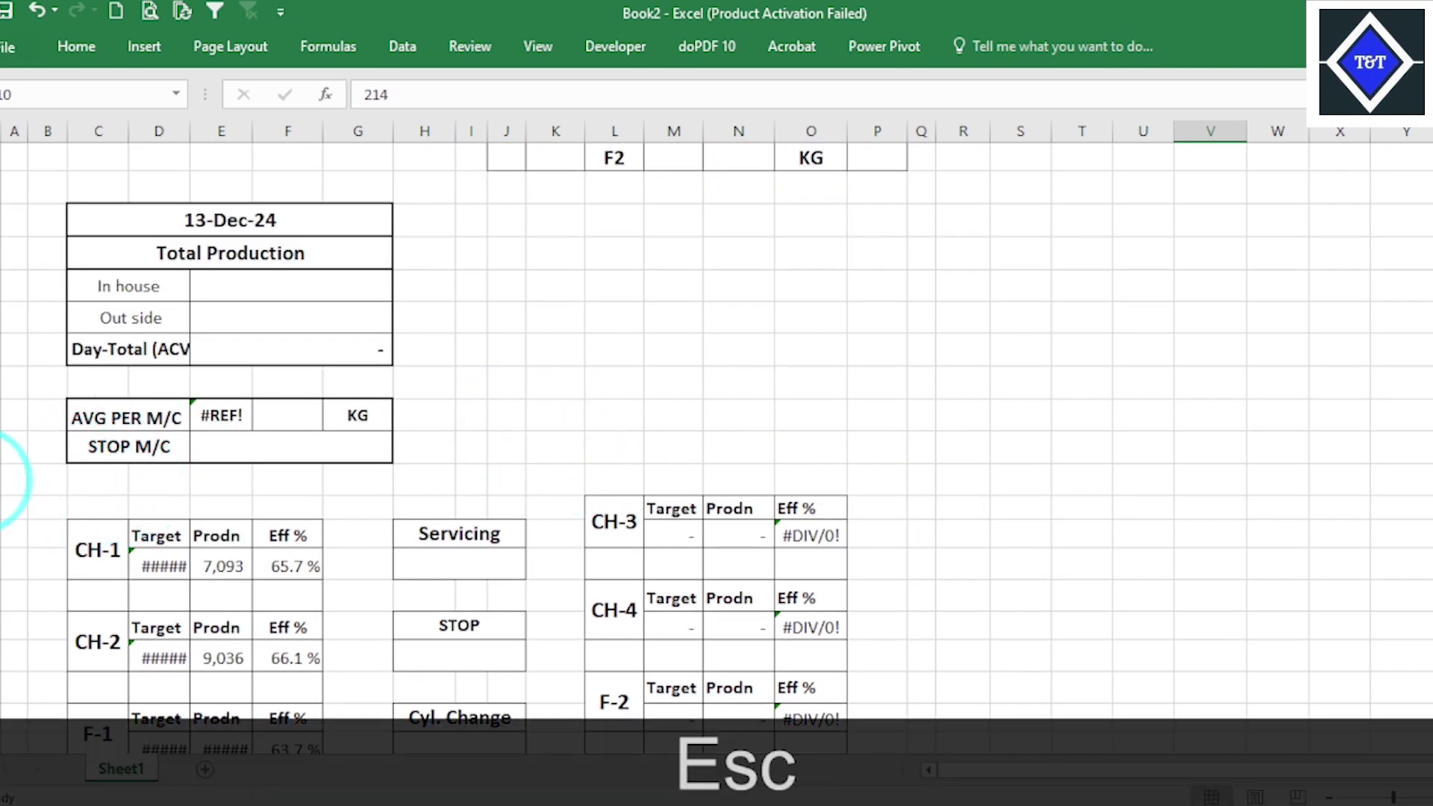
pyautogui.moveTo(8, 478); pyautogui.dragTo(8, 512)
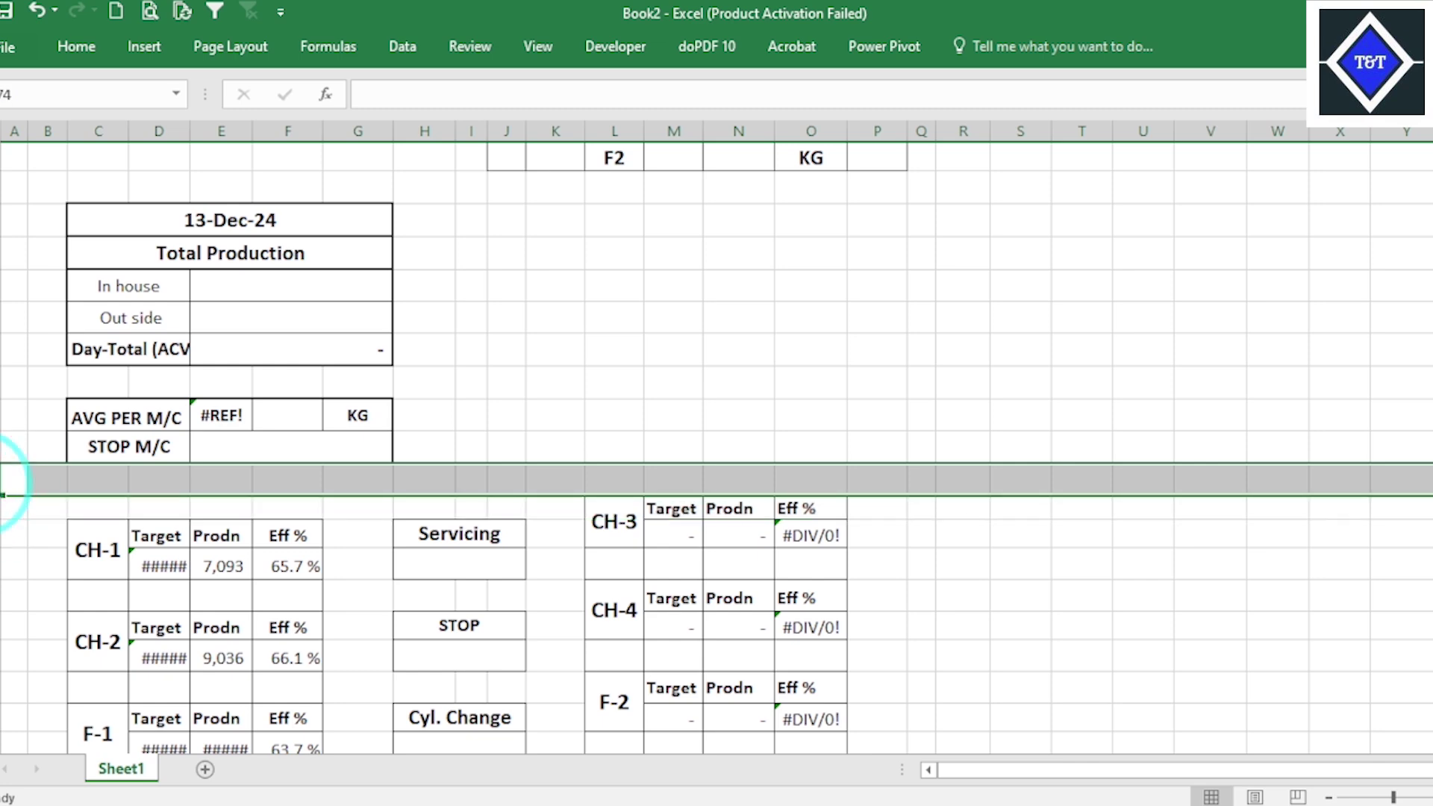
pyautogui.press('ctrl+KP_Subtract')
# Step: Widen columns D and E equally so the Target and Prodn figures in the summary tables show in full
pyautogui.scroll(-4, 678, 429)
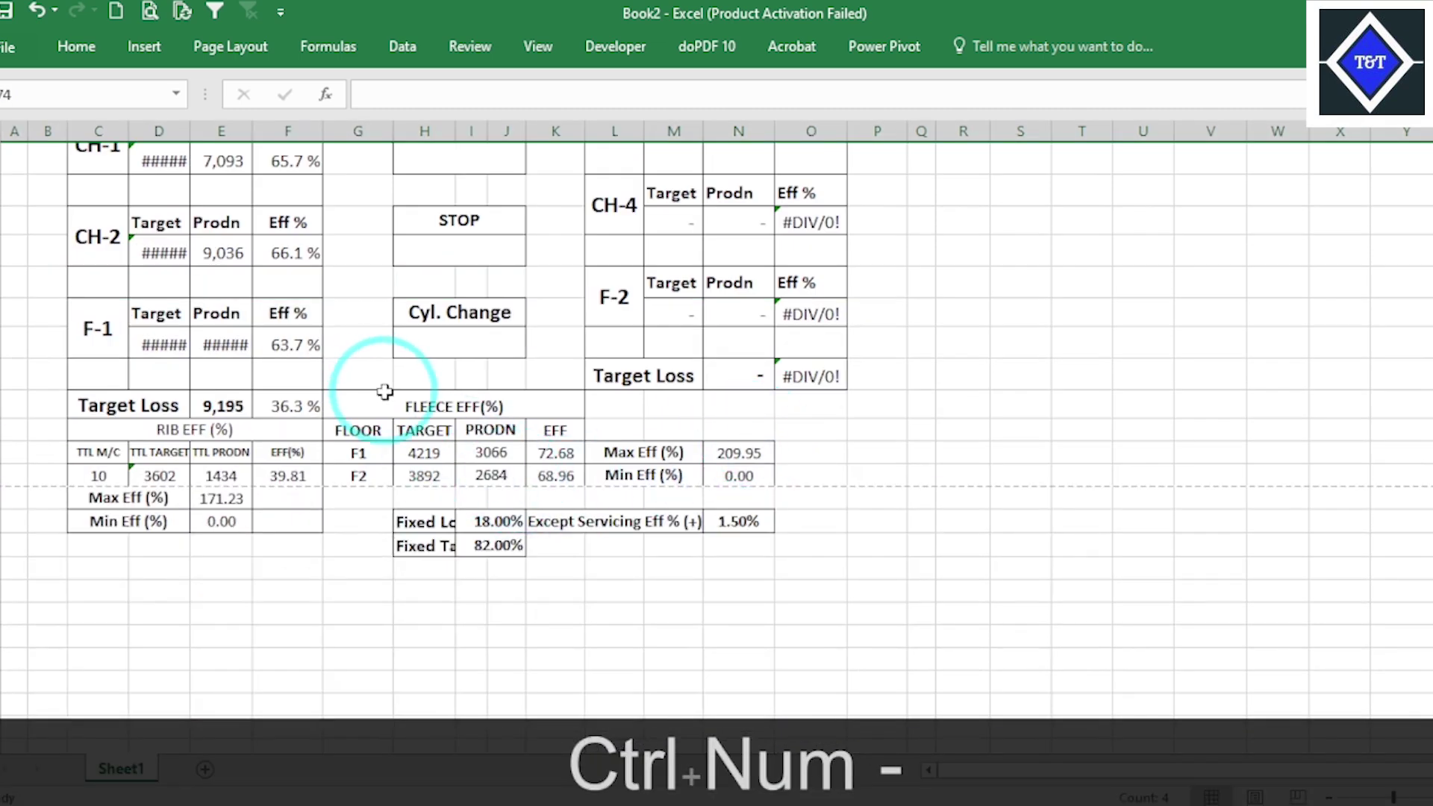
pyautogui.moveTo(191, 132); pyautogui.dragTo(267, 121)
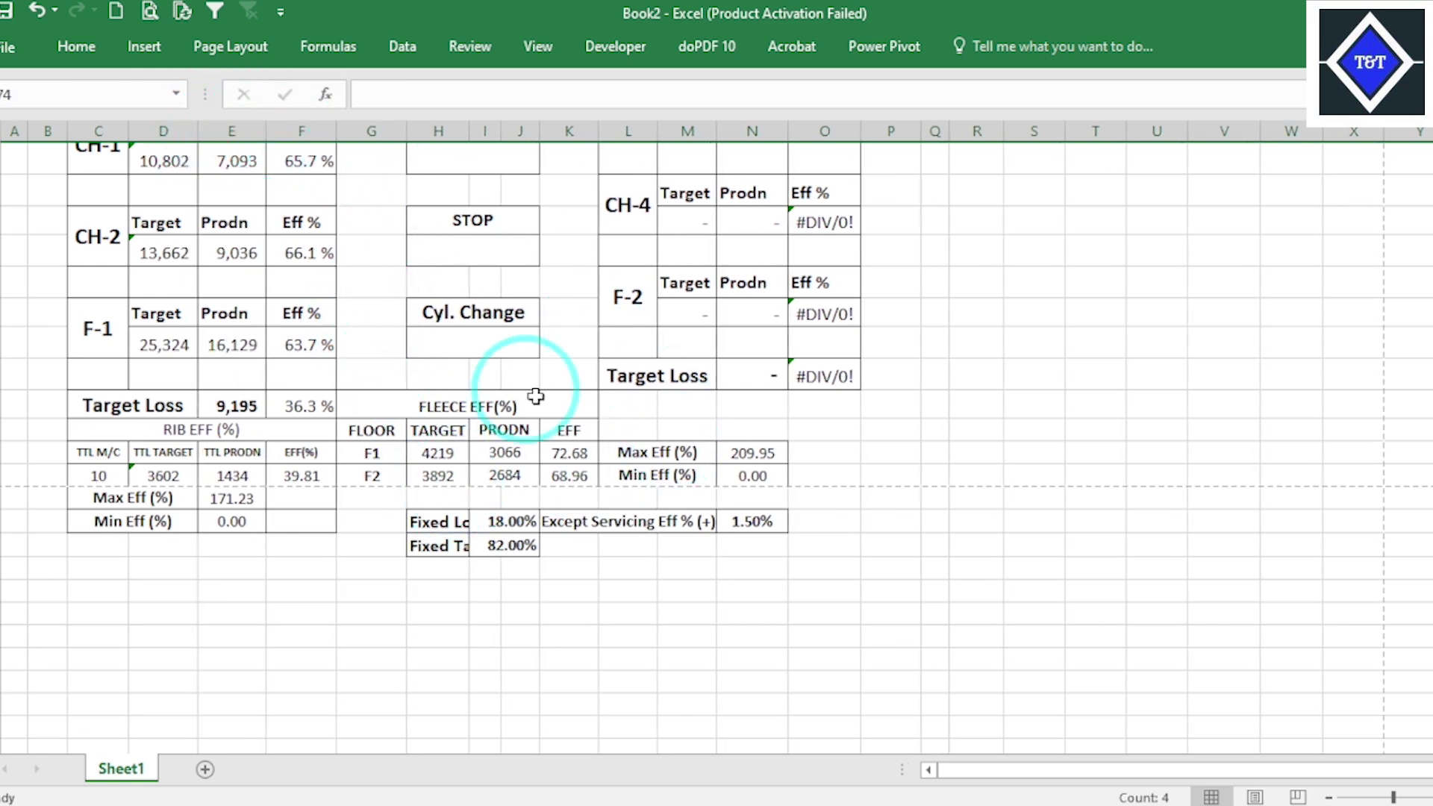
pyautogui.scroll(15, 560, 415)
pyautogui.scroll(3, 567, 418)
pyautogui.scroll(-6, 527, 416)
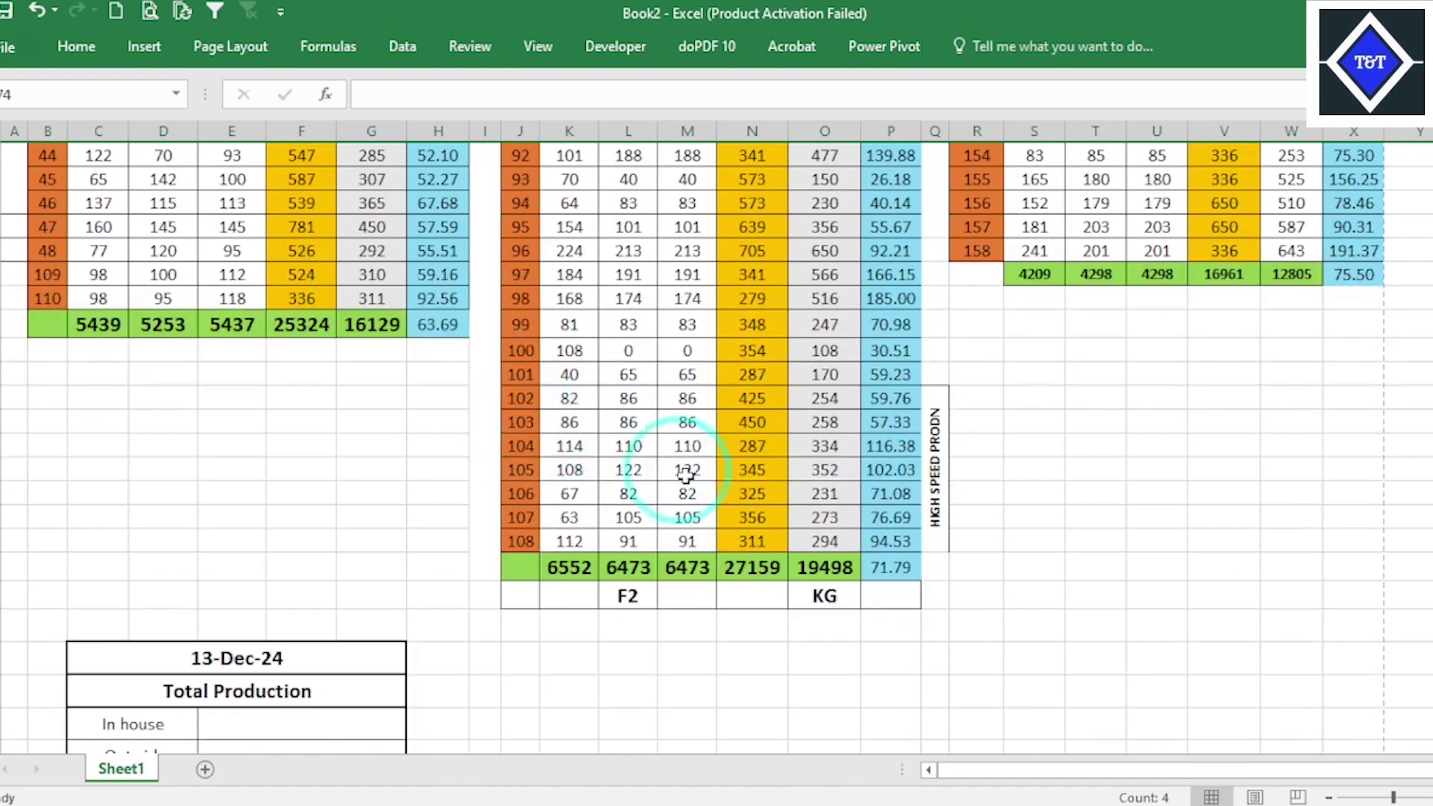
# Step: Reduce the height of the rows from the 13-Dec-24 heading through STOP M/C and check the horizontal page break
pyautogui.click(569, 508)
pyautogui.scroll(-1, 416, 506)
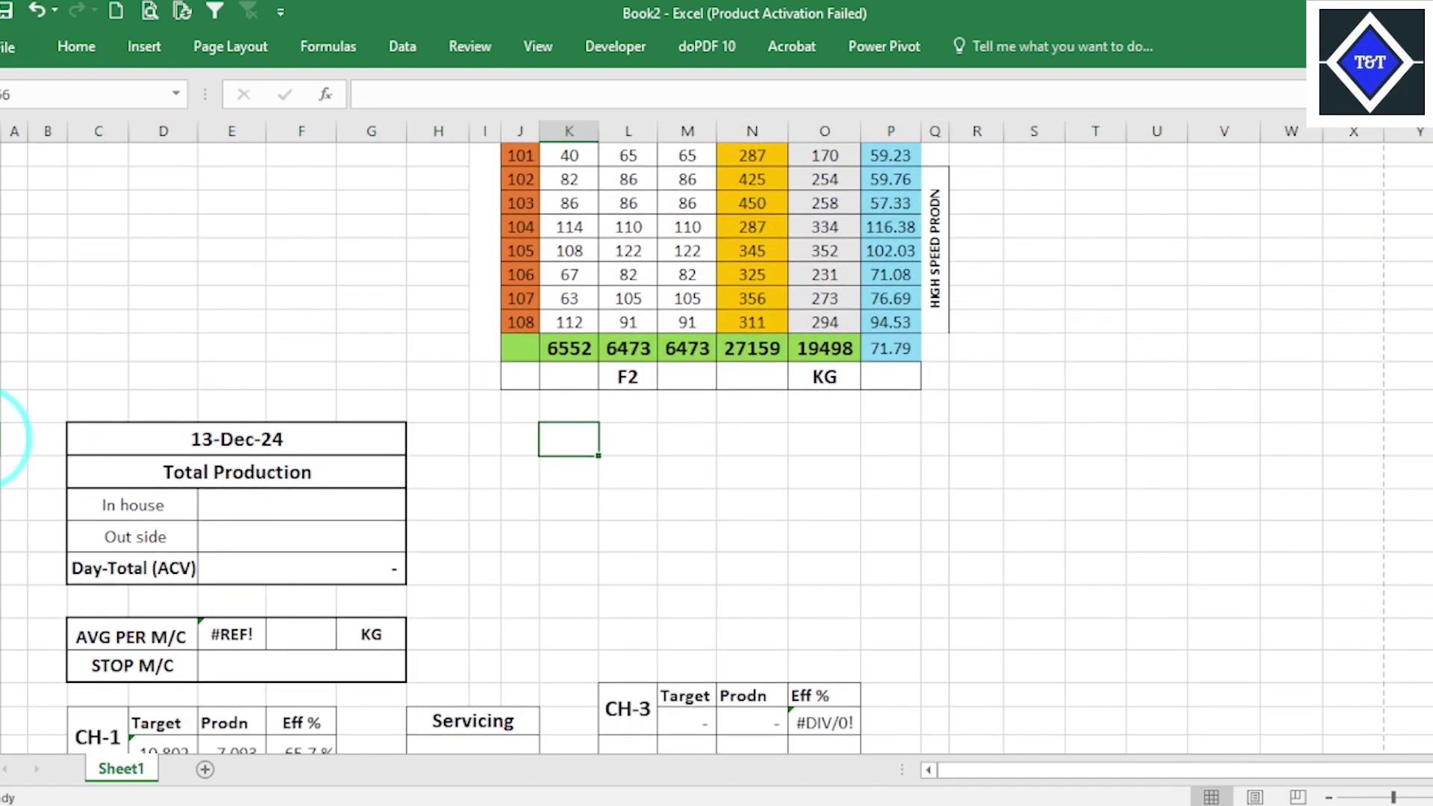
pyautogui.moveTo(1, 439); pyautogui.dragTo(20, 606)
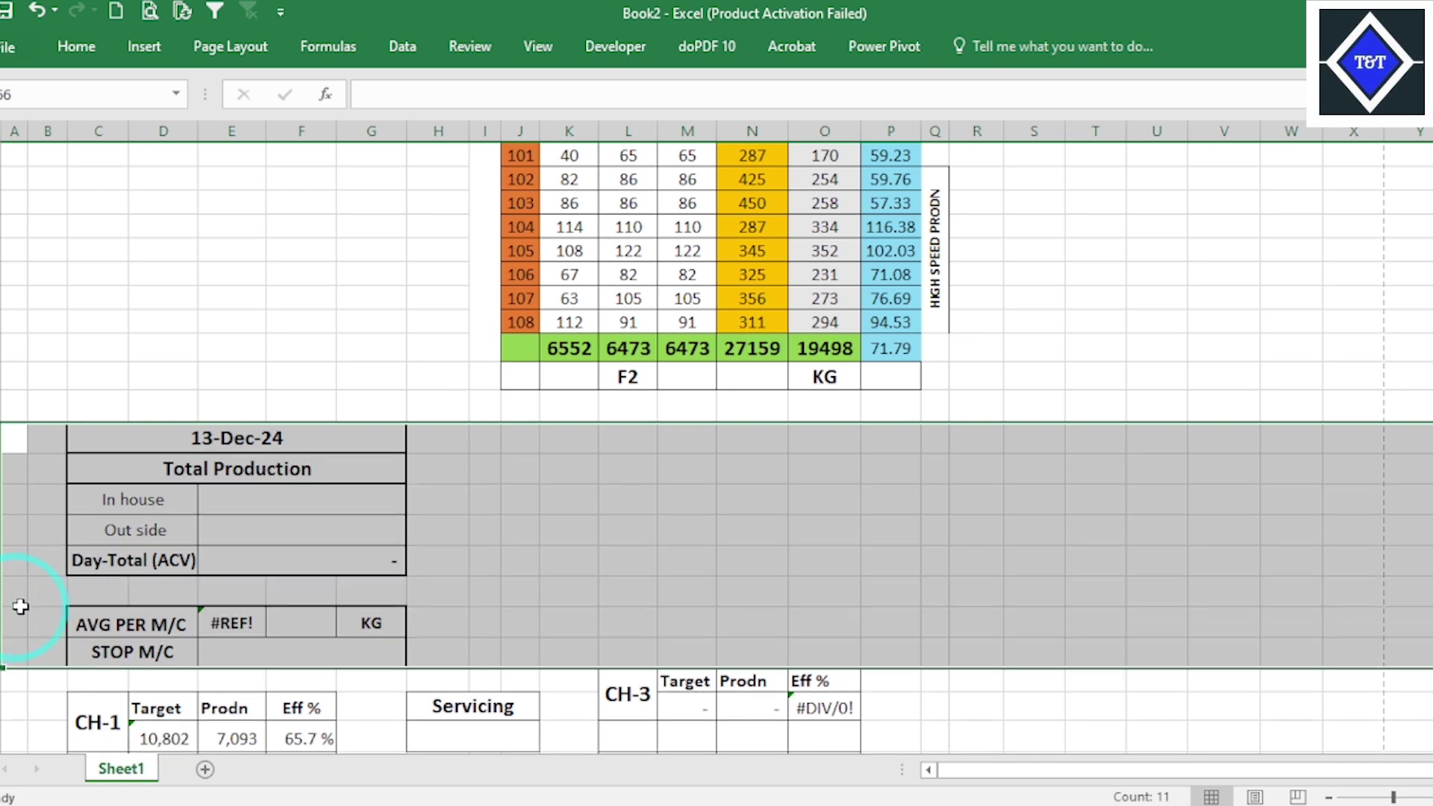
pyautogui.moveTo(4, 515); pyautogui.dragTo(13, 503)
pyautogui.scroll(-5, 778, 510)
pyautogui.scroll(-5, 777, 509)
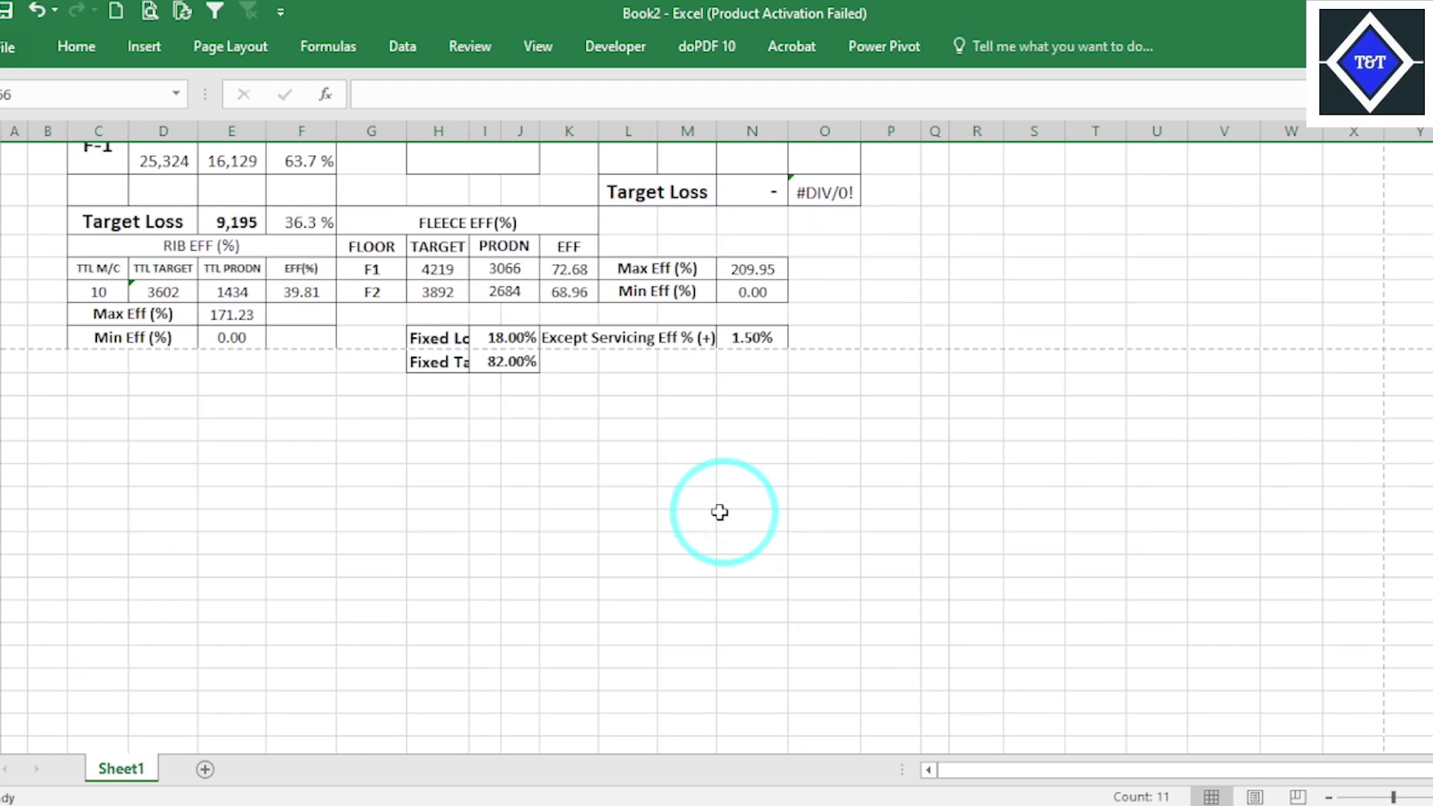
pyautogui.scroll(6, 719, 512)
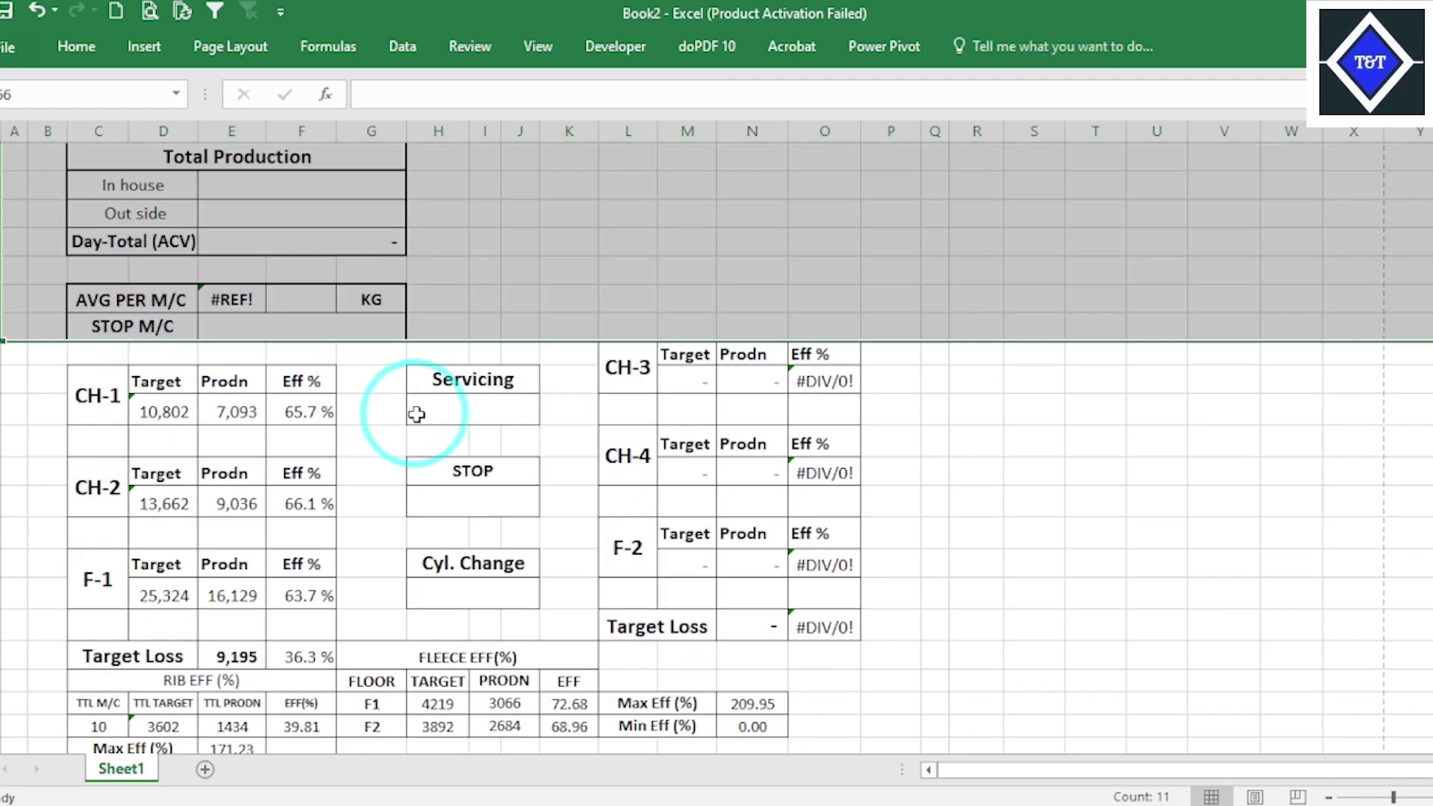
# Step: Give all summary rows, from the 13-Dec-24 heading to the last row, one reduced height that ends just above the page break
pyautogui.click(416, 410)
pyautogui.scroll(3, 384, 378)
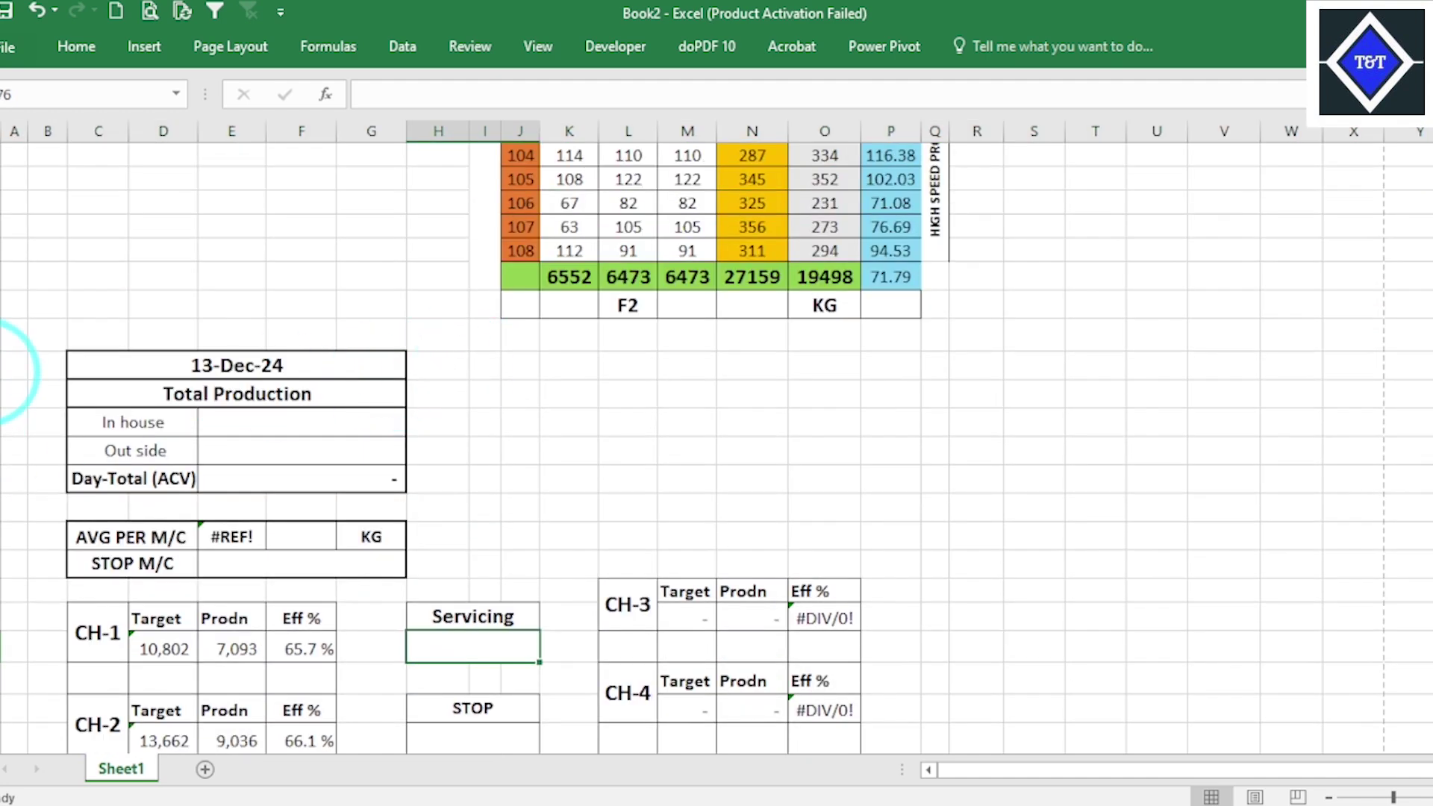
pyautogui.moveTo(1, 366); pyautogui.dragTo(89, 681)
pyautogui.moveTo(3, 310); pyautogui.dragTo(2, 306)
pyautogui.scroll(3, 288, 445)
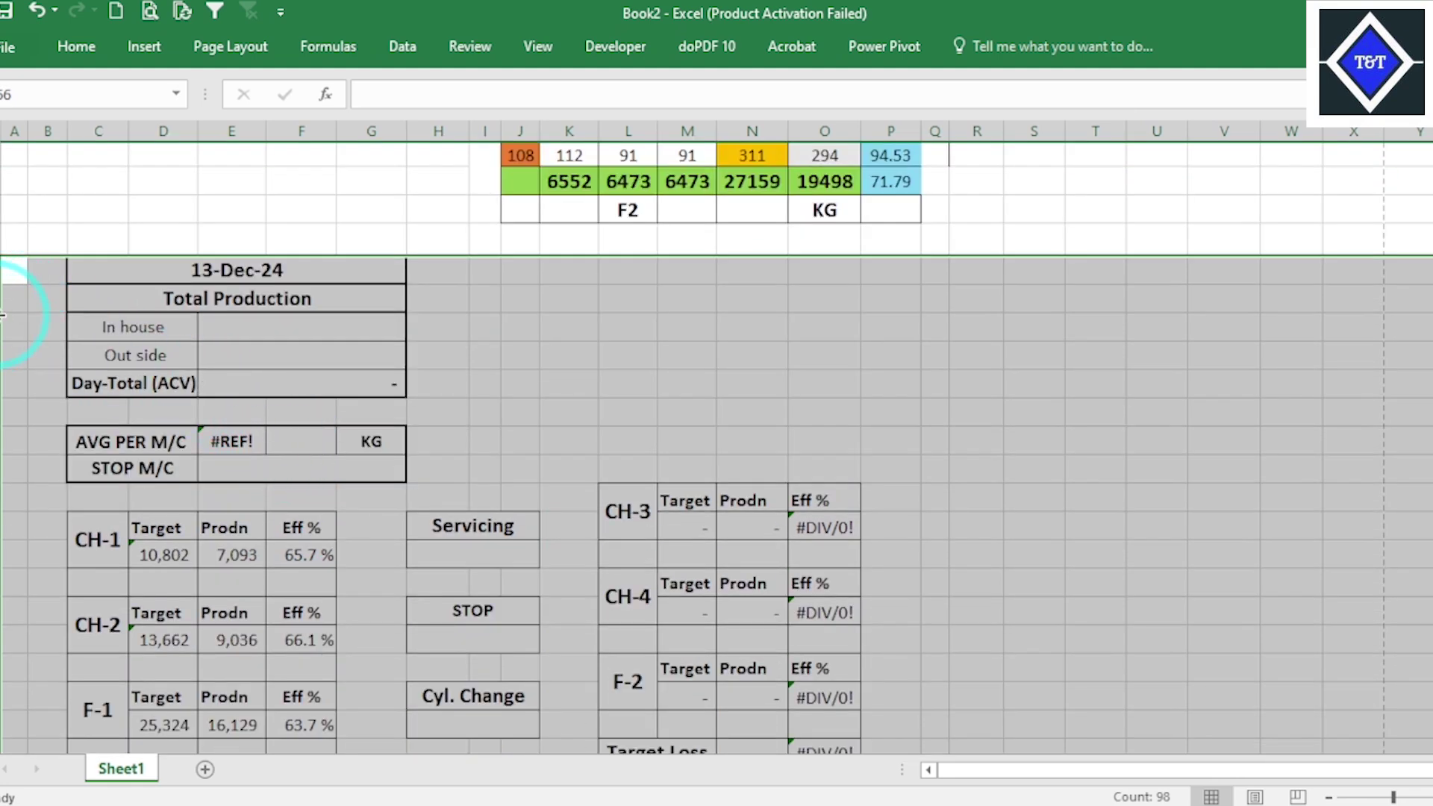
pyautogui.moveTo(2, 315); pyautogui.dragTo(3, 303)
pyautogui.scroll(-9, 867, 537)
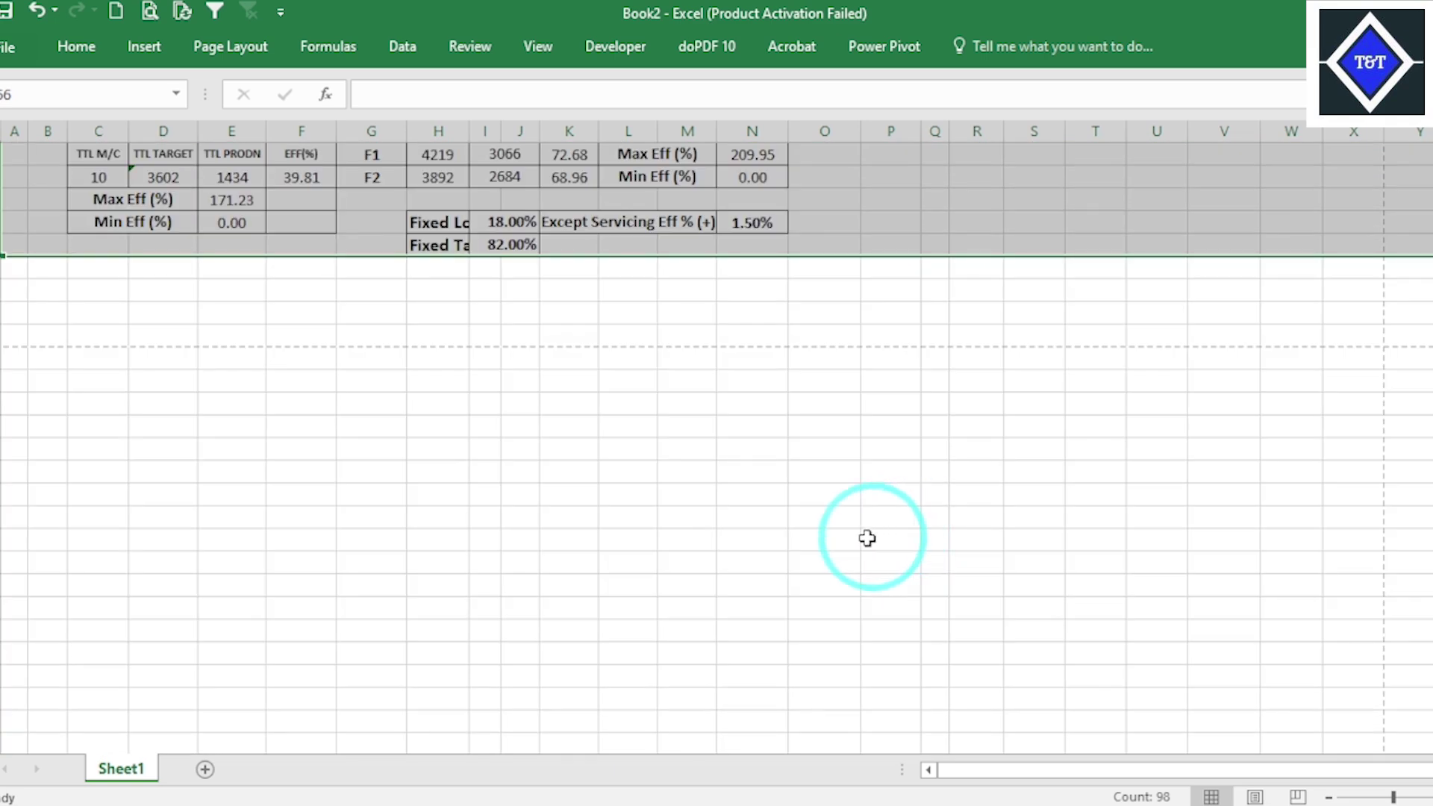
pyautogui.scroll(1, 742, 499)
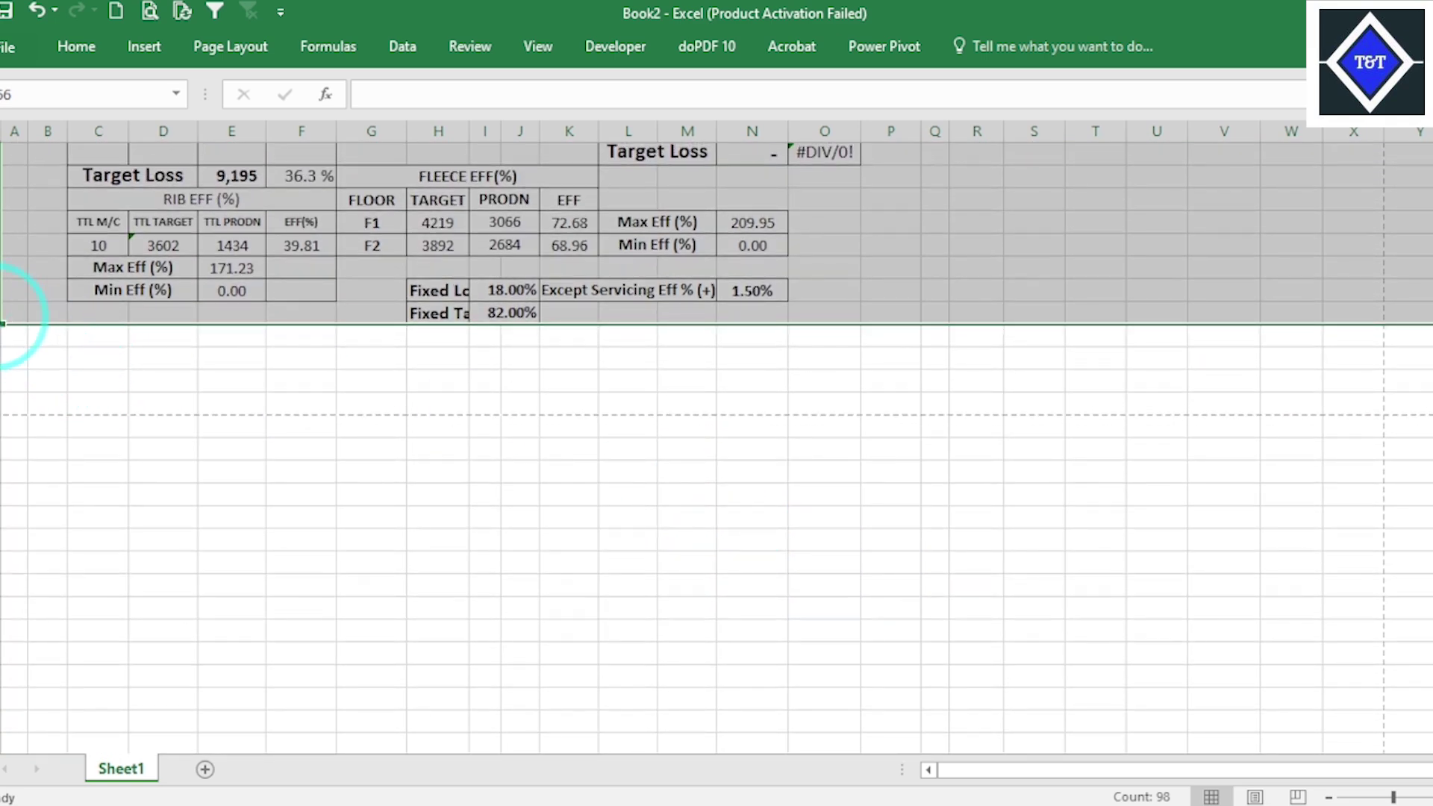
pyautogui.moveTo(2, 323); pyautogui.dragTo(2, 328)
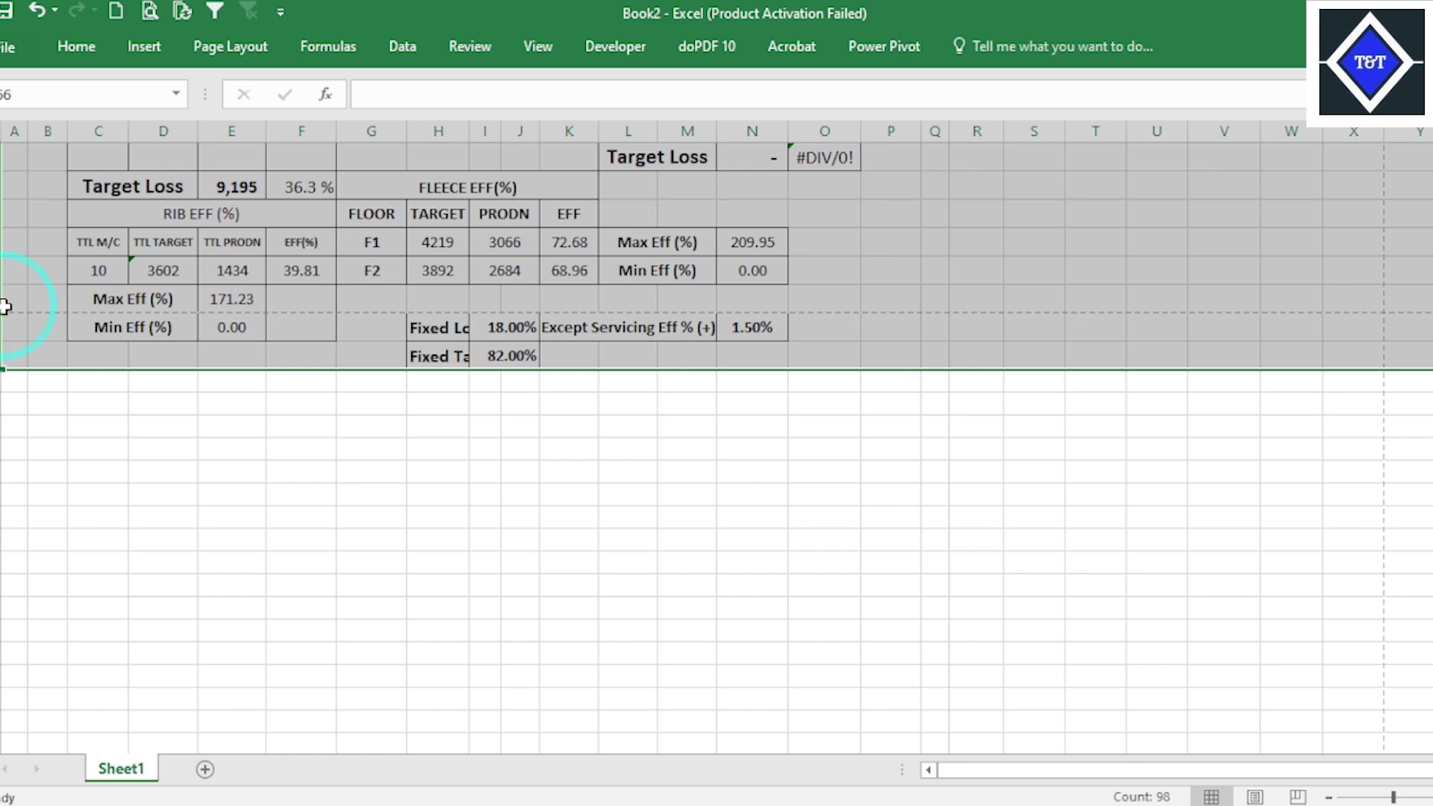
pyautogui.moveTo(2, 306); pyautogui.dragTo(3, 304)
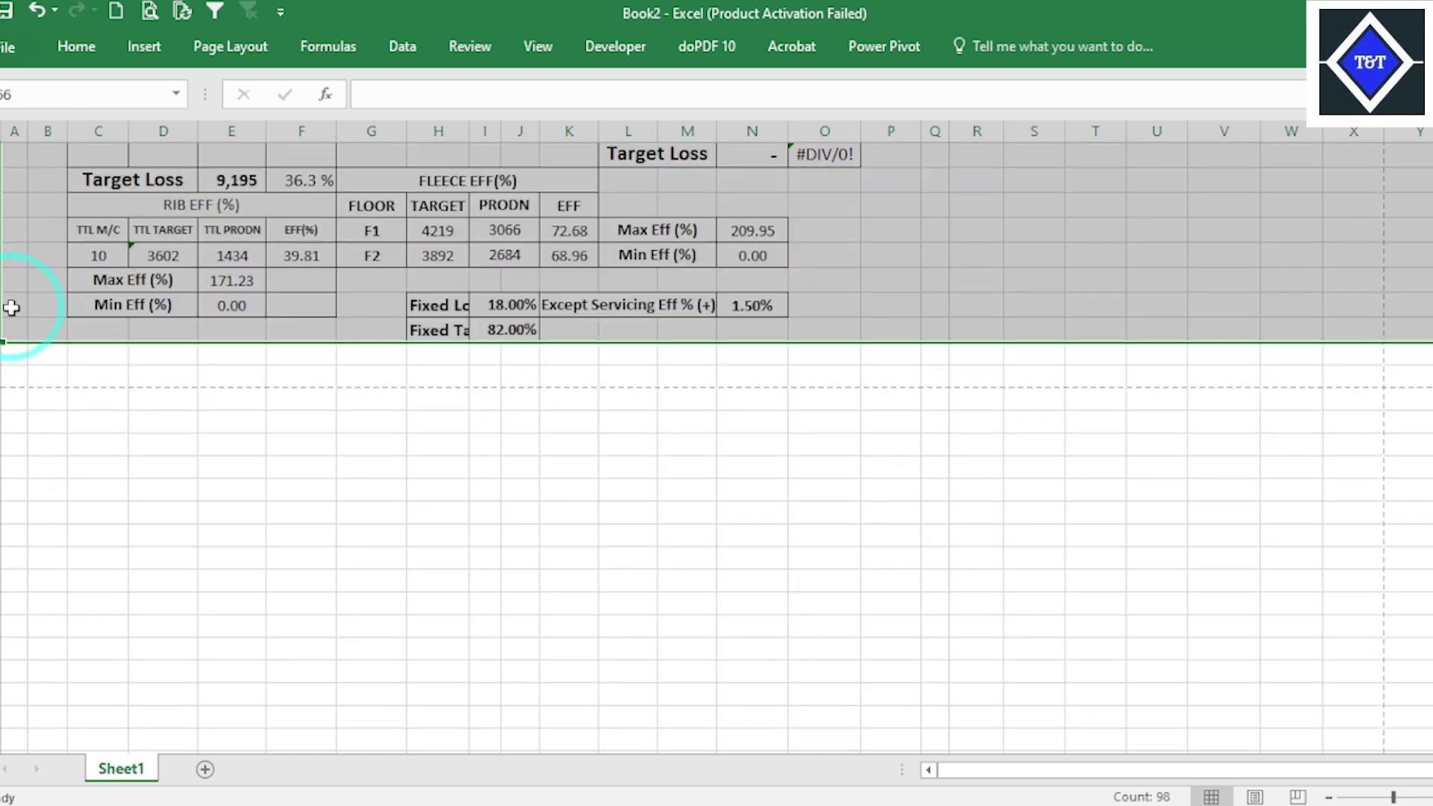
# Step: Review the resized report from the summary rows up to the DAILY PRODUCTION REPORT title and save the workbook
pyautogui.scroll(4, 982, 385)
pyautogui.scroll(-8, 981, 378)
pyautogui.scroll(20, 982, 378)
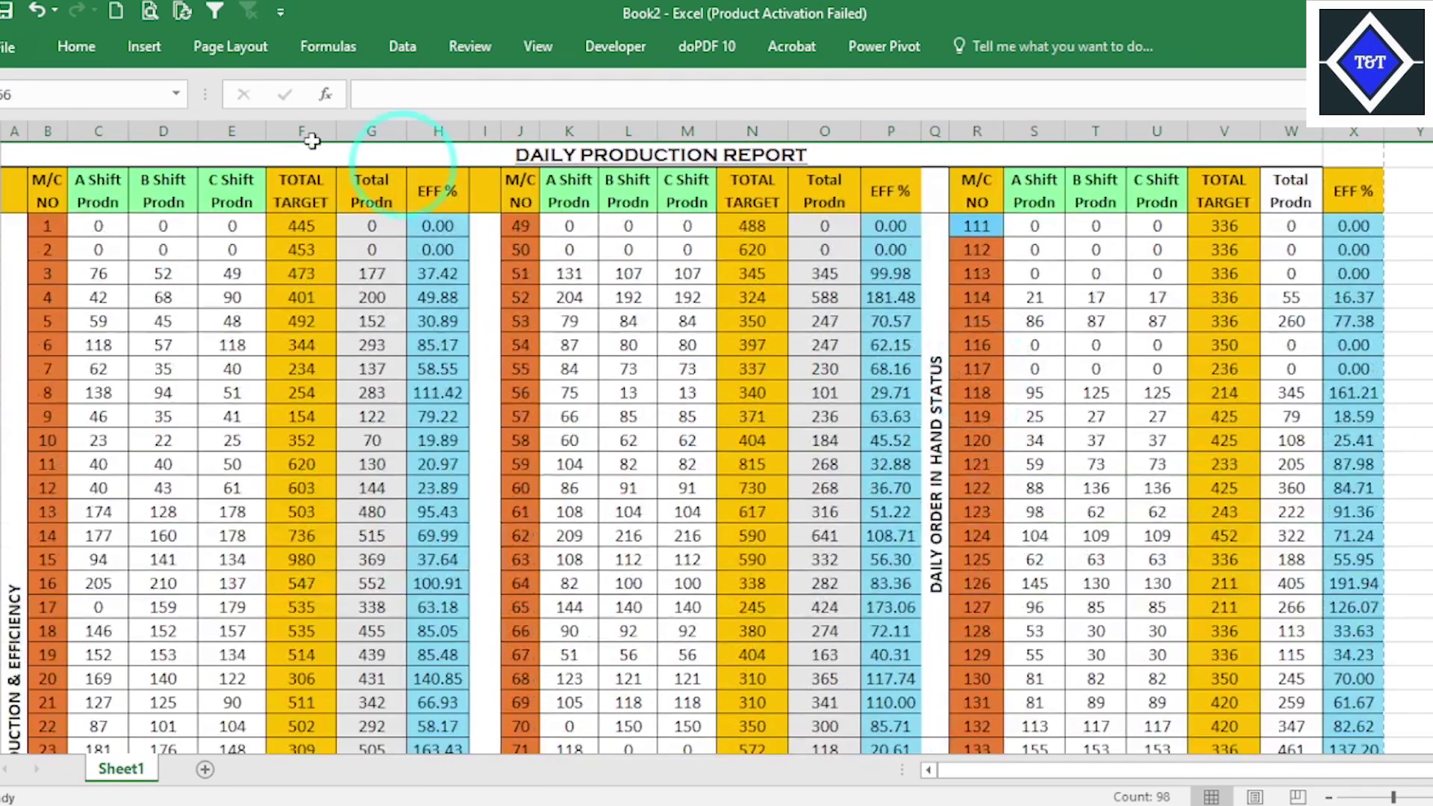
pyautogui.click(79, 46)
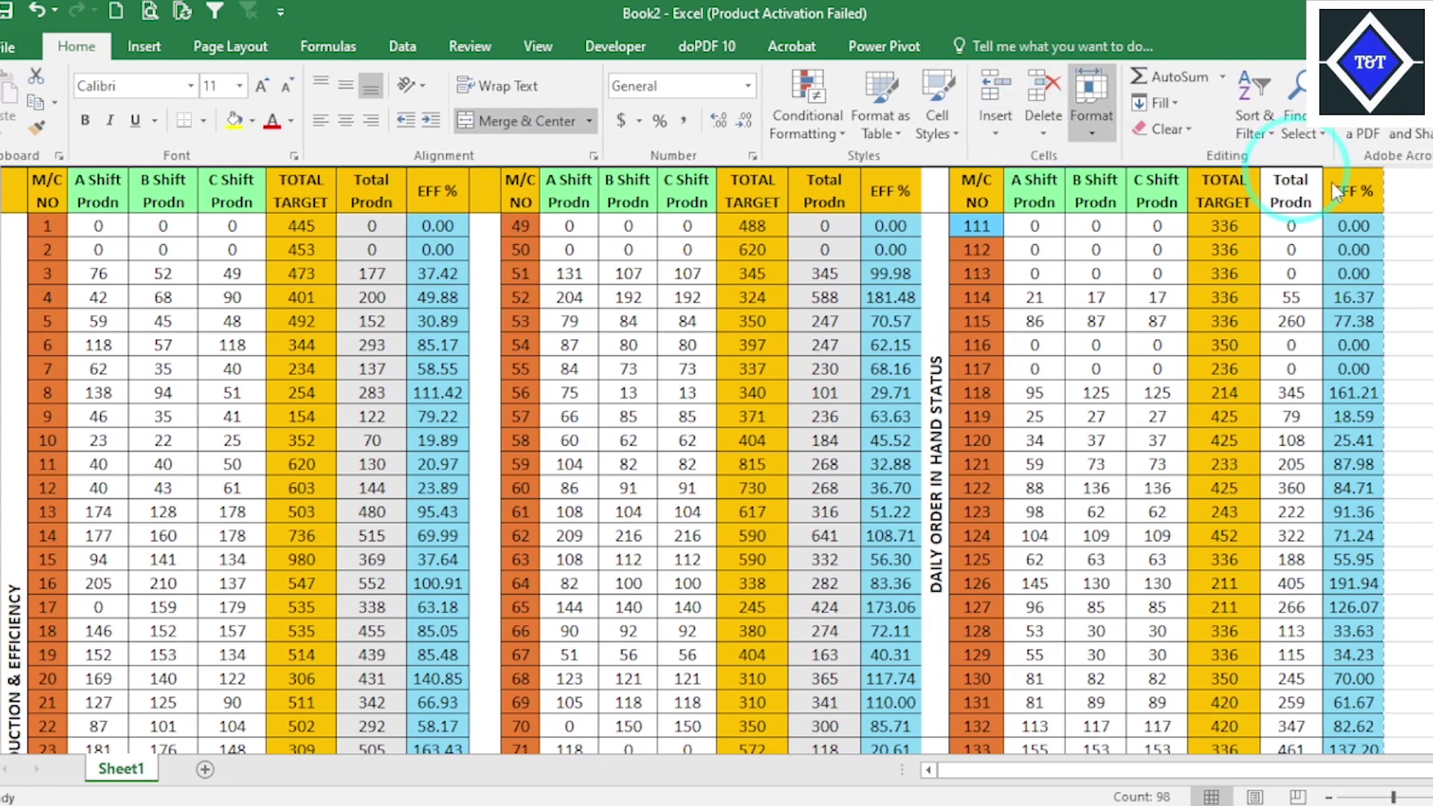
pyautogui.click(894, 484)
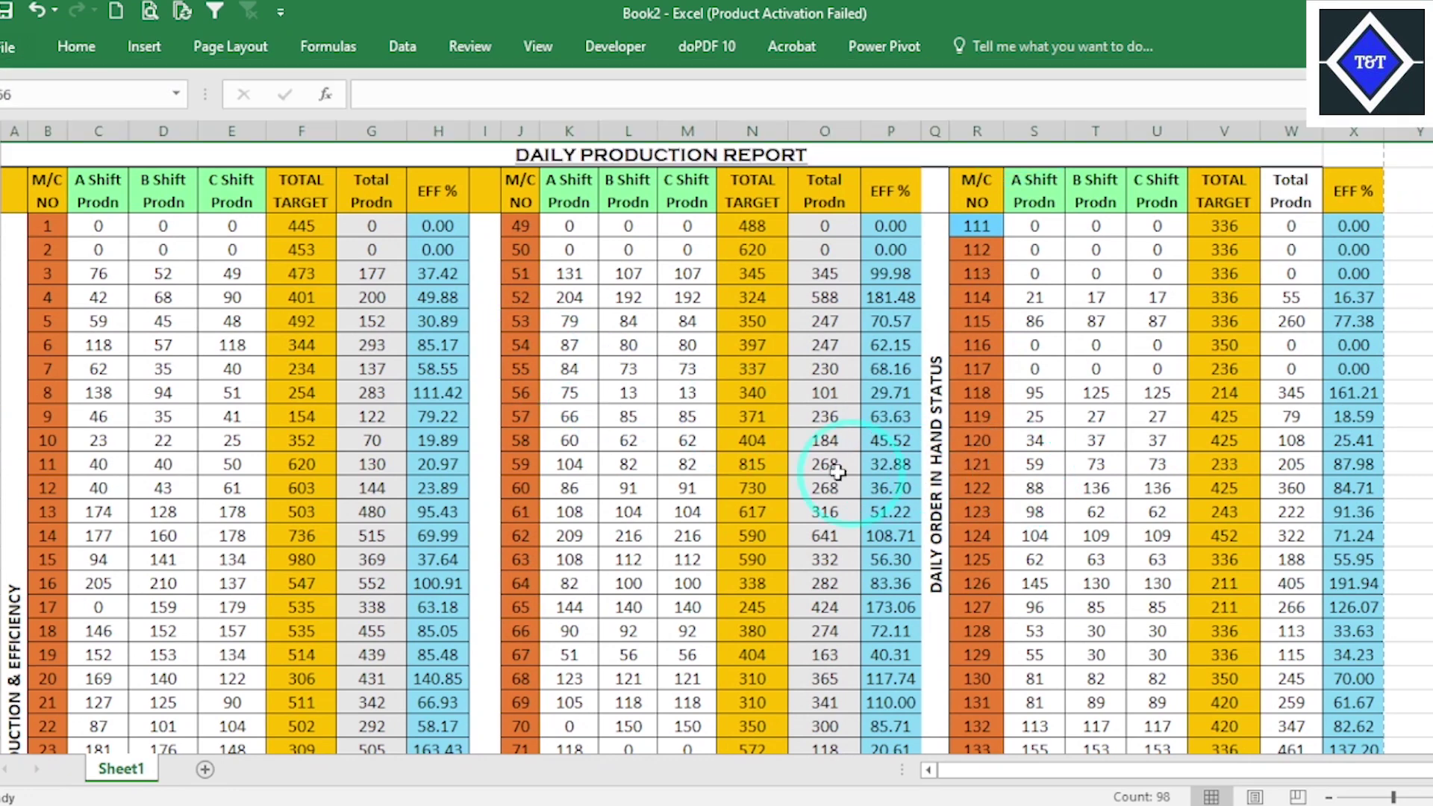
pyautogui.hotkey('ctrl', 's')
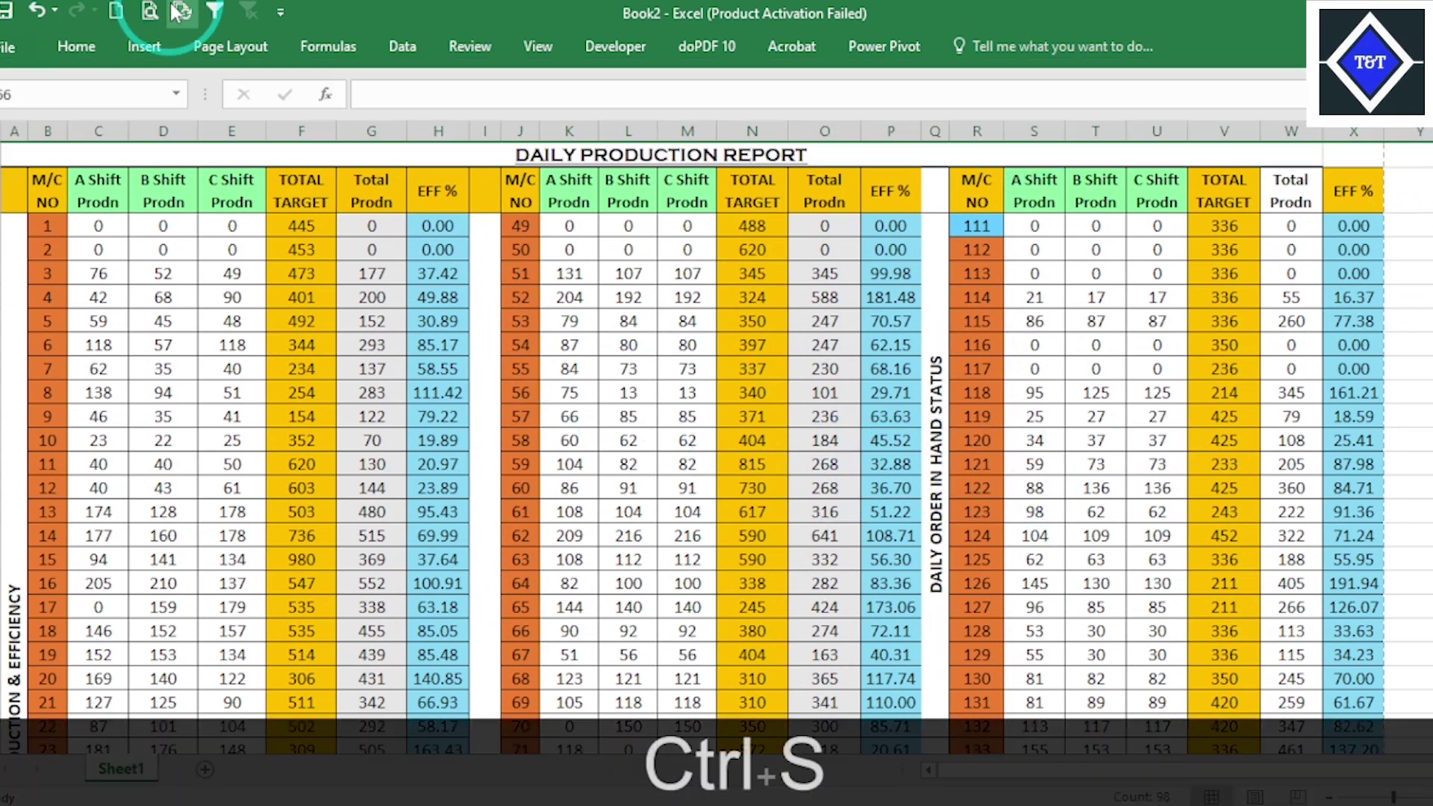
# Step: Check the A4 portrait print preview of the report, return to the worksheet and look through the machine rows
pyautogui.click(147, 12)
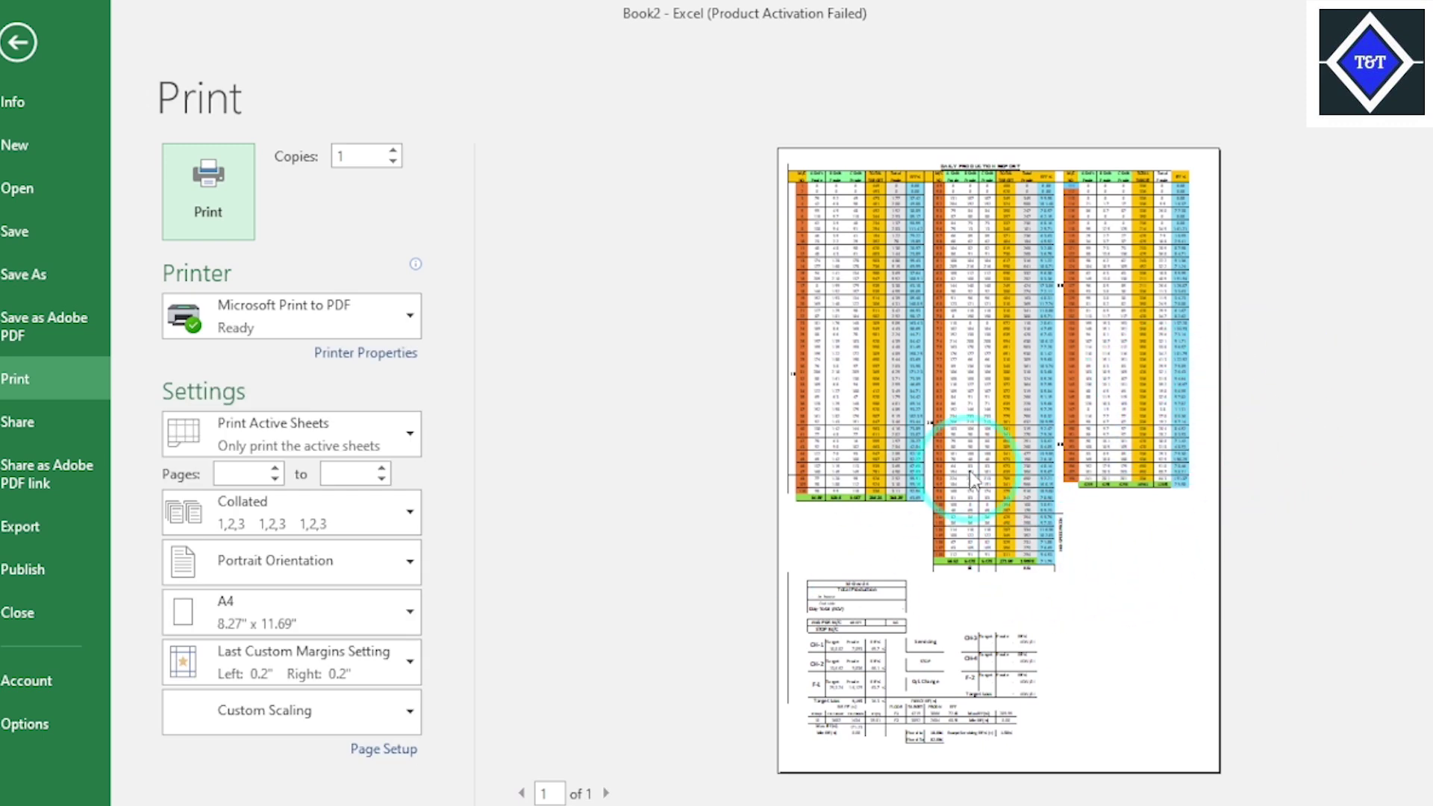
pyautogui.click(18, 42)
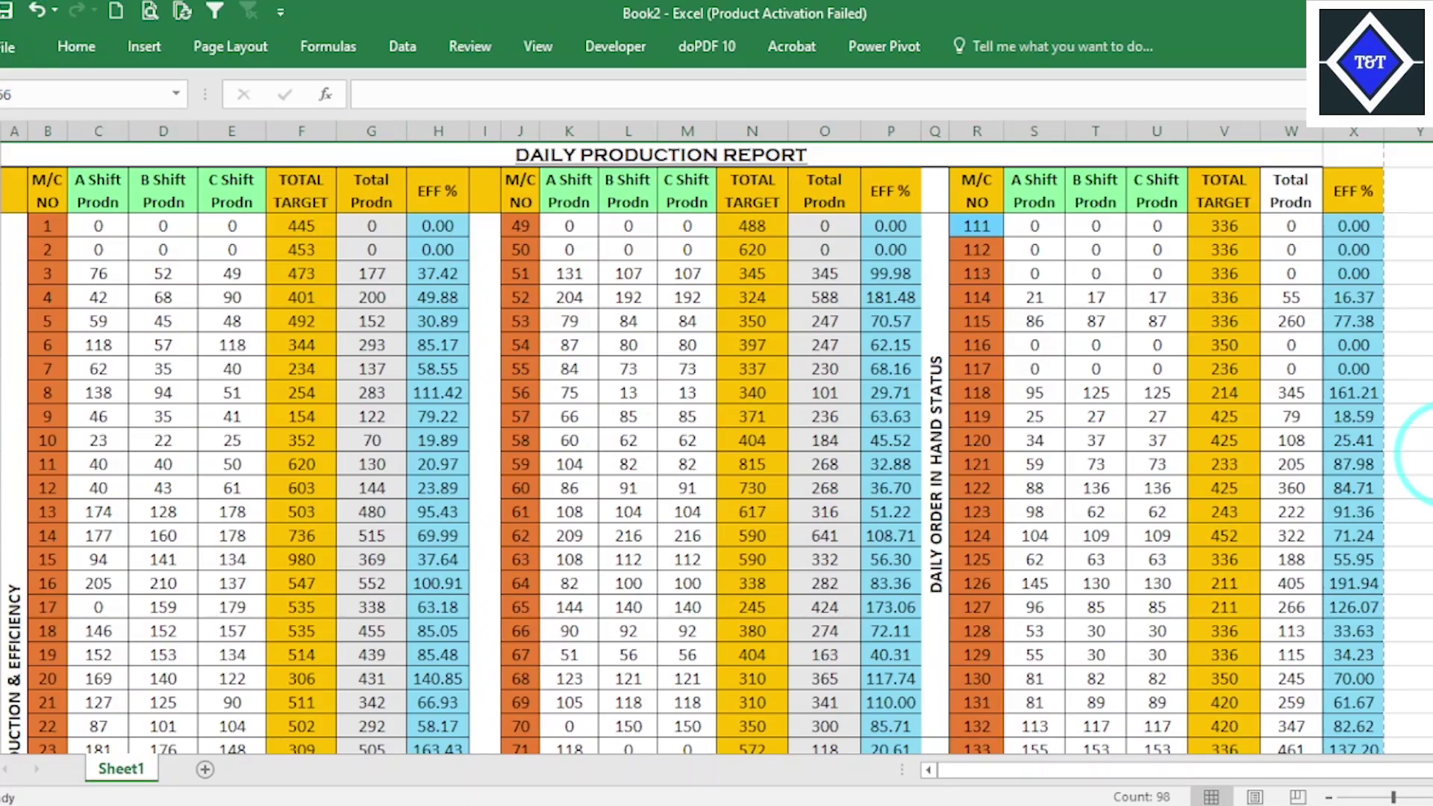
pyautogui.scroll(-14, 319, 474)
pyautogui.scroll(11, 320, 473)
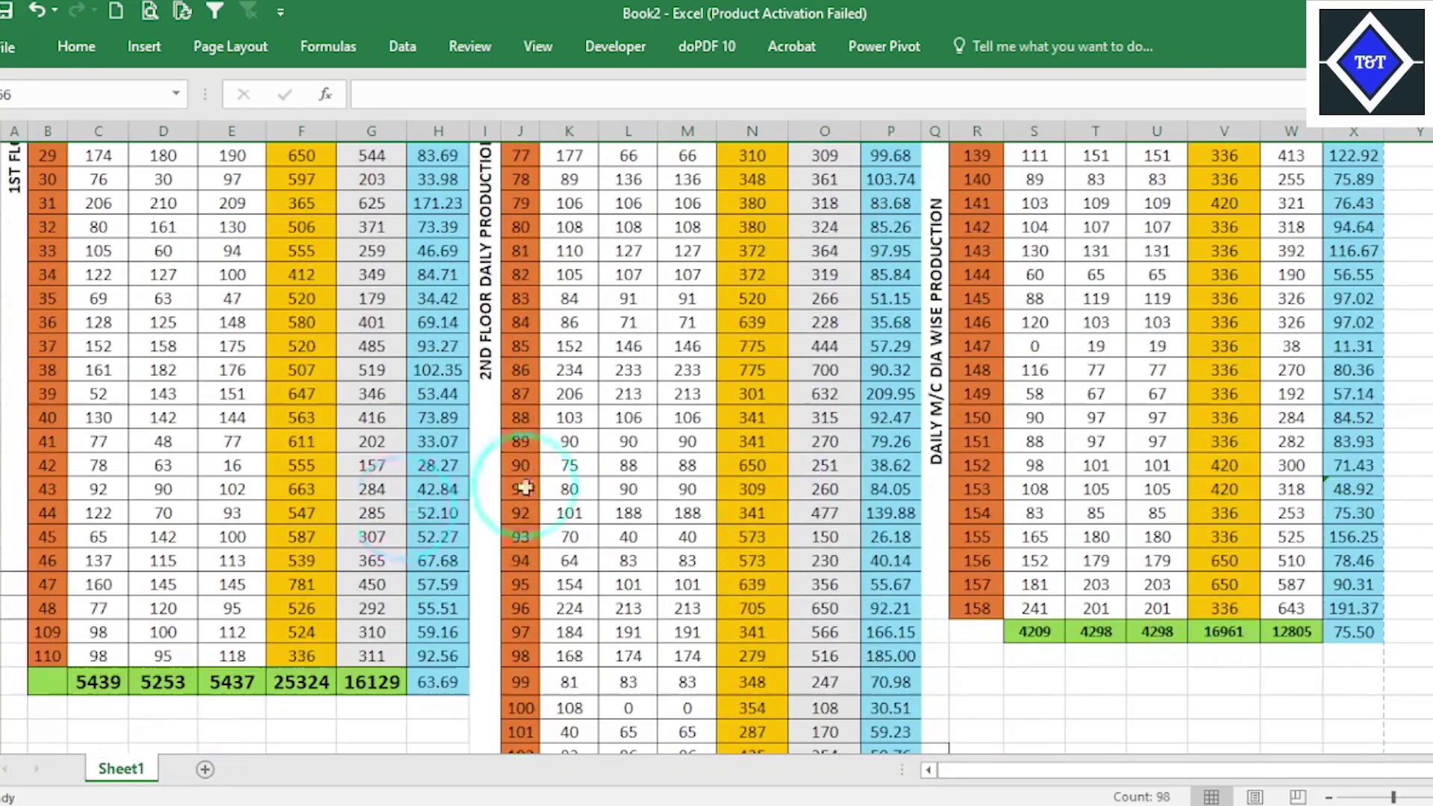
# Step: Recheck the page layout in print preview, return to the sheet and deselect the summary rows
pyautogui.click(150, 12)
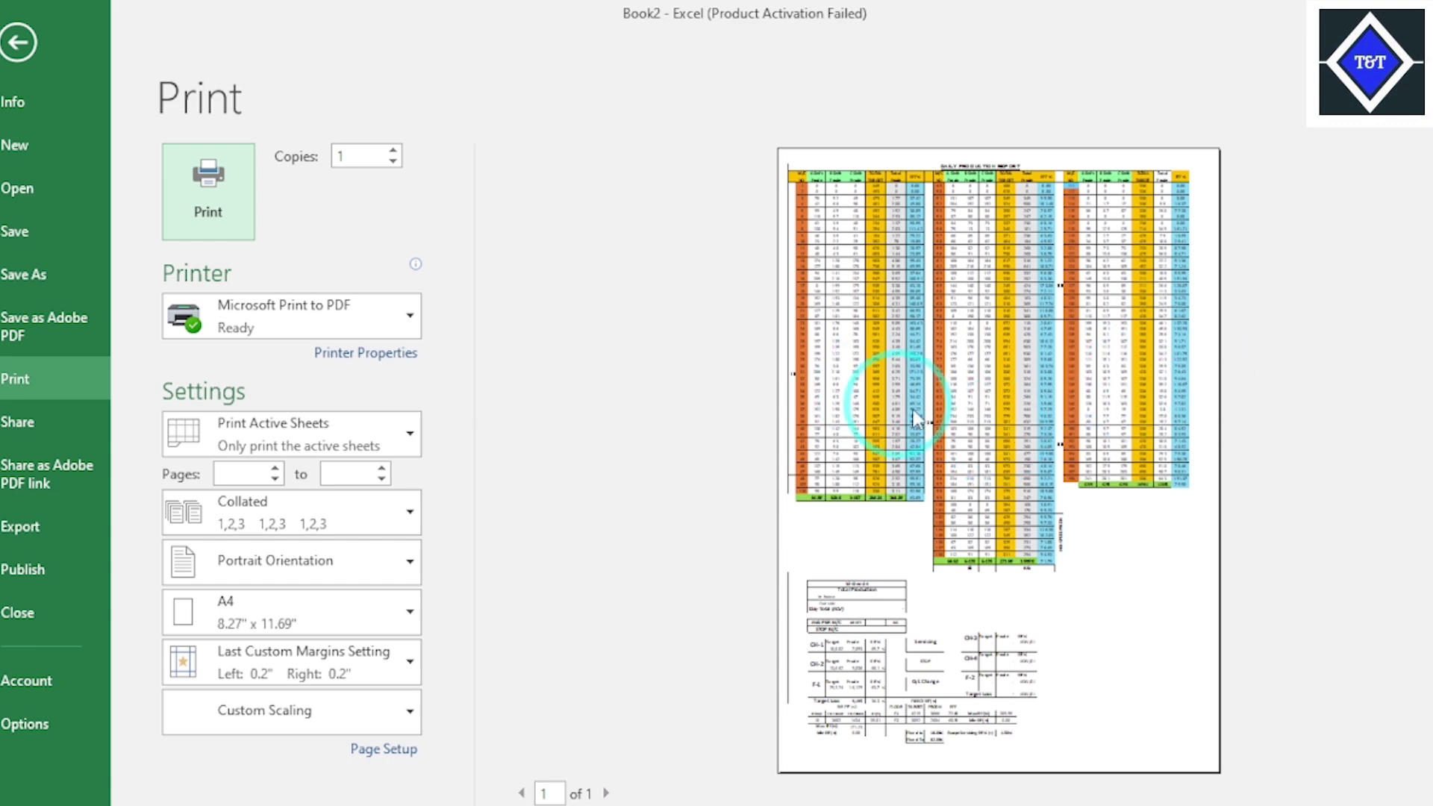
pyautogui.click(17, 41)
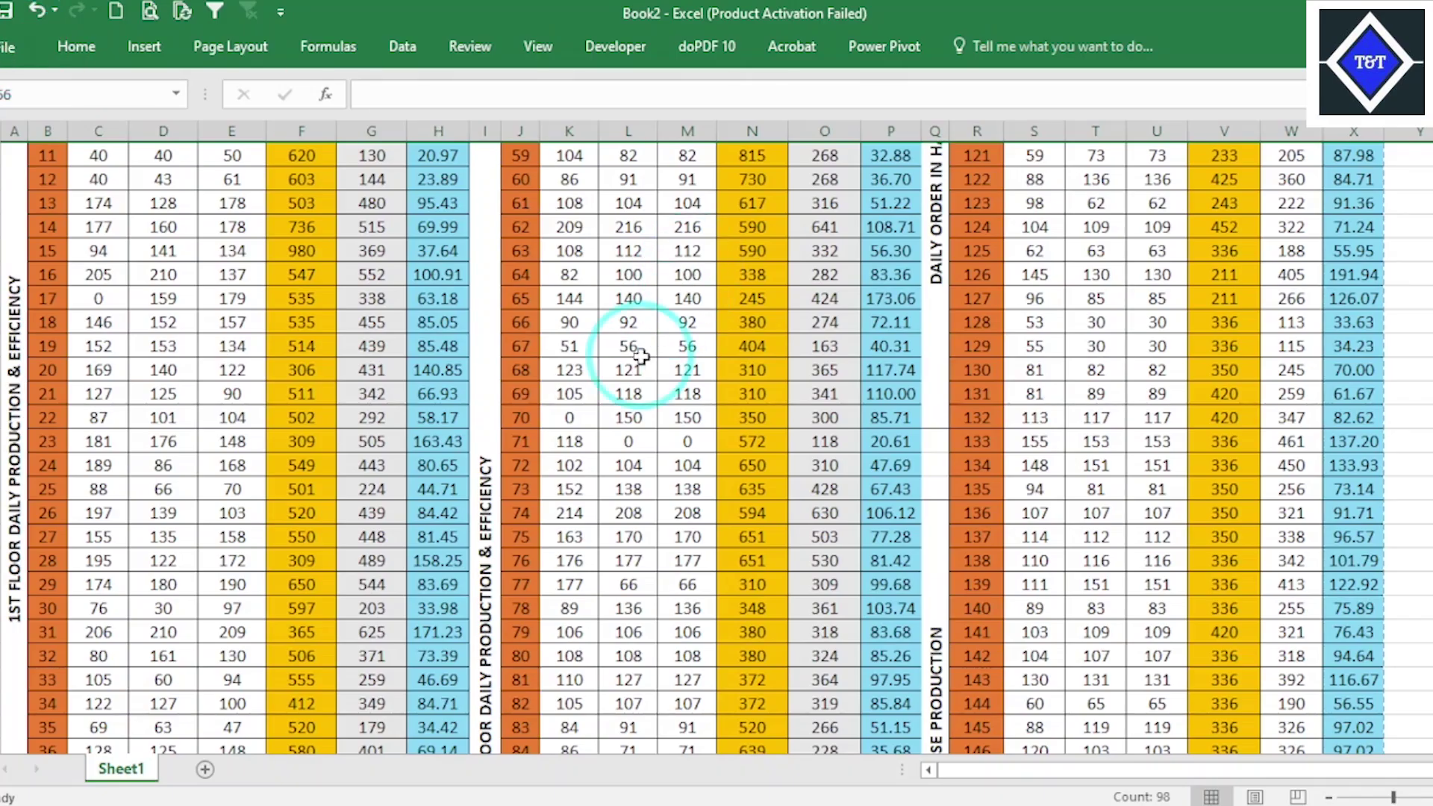
pyautogui.click(742, 419)
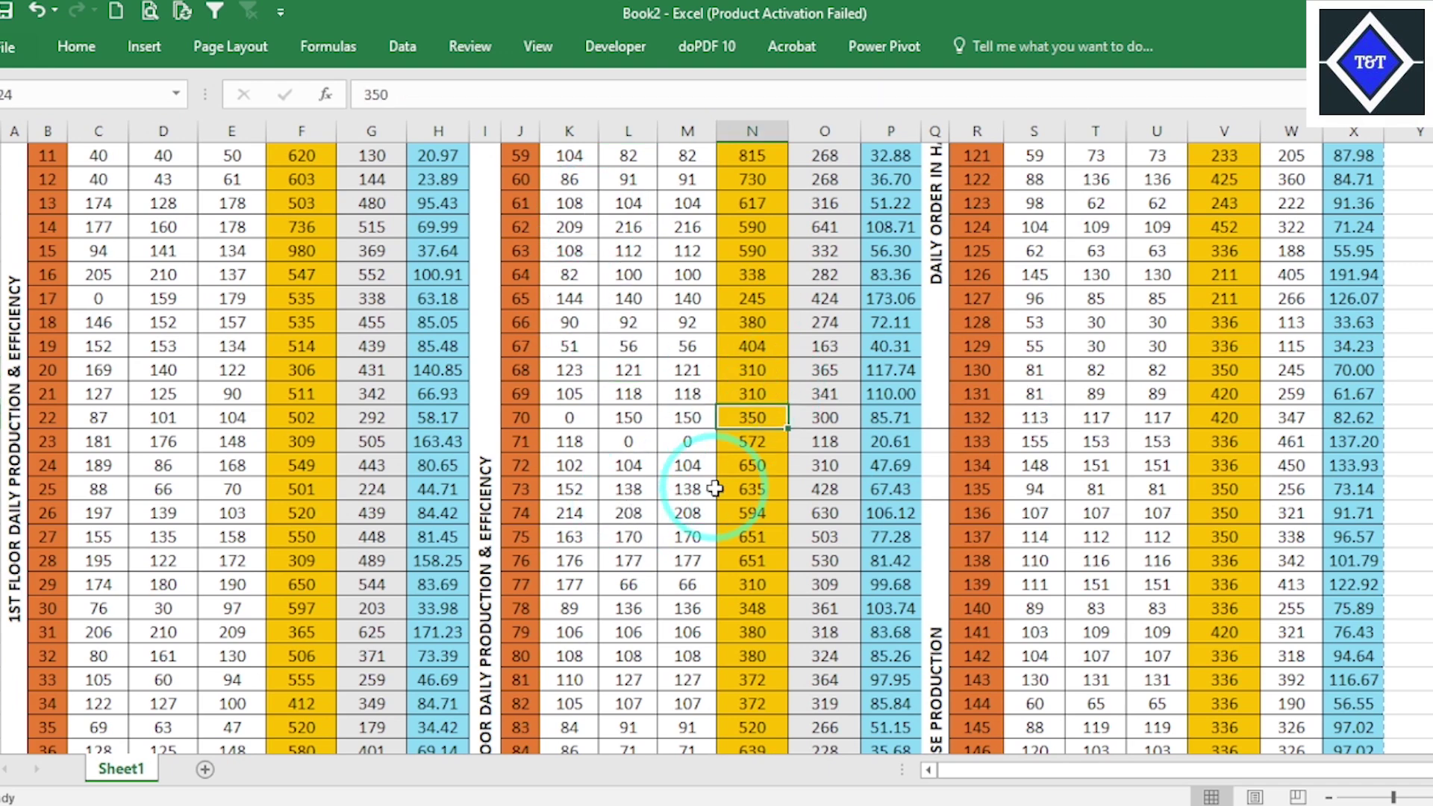
pyautogui.scroll(5, 715, 489)
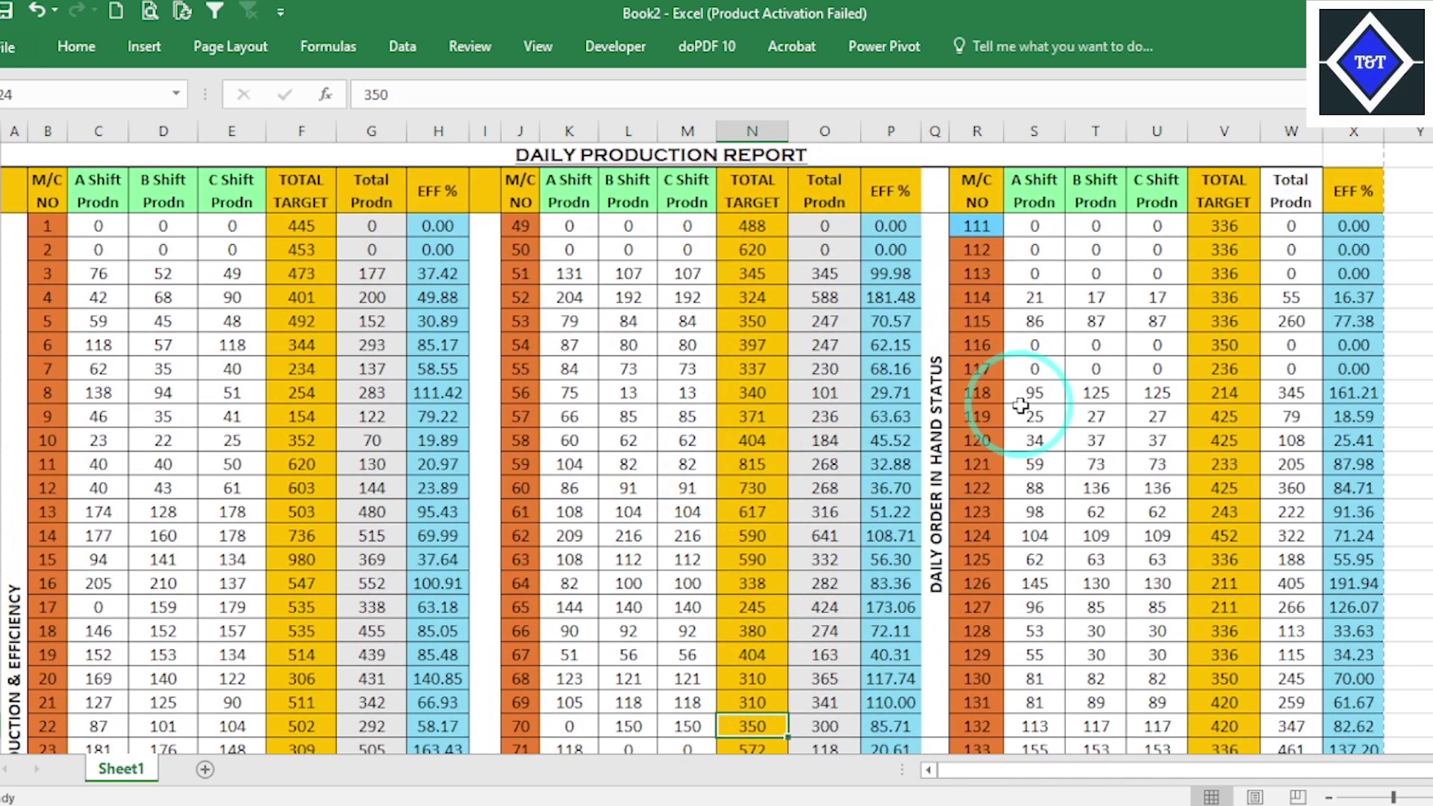